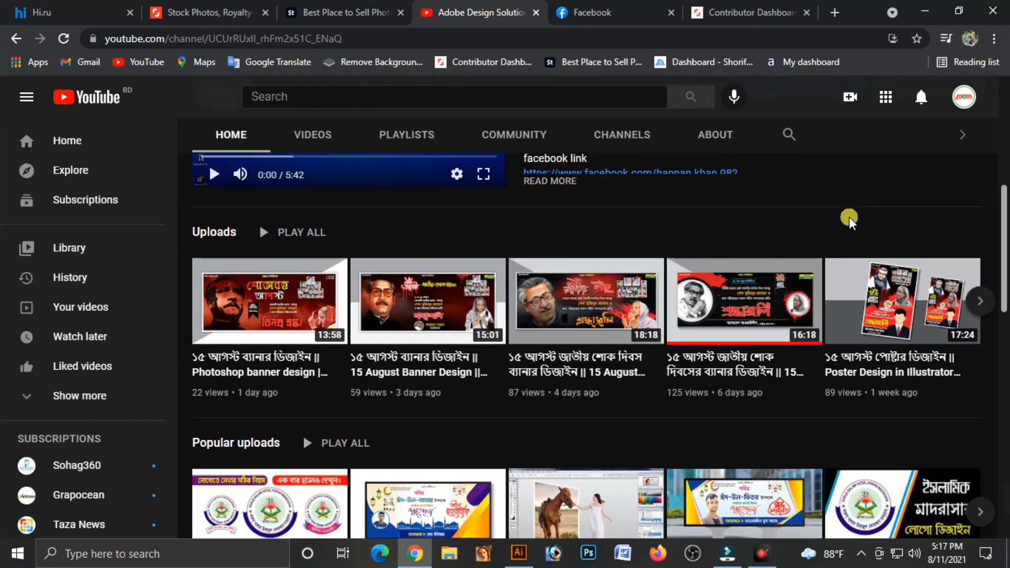
scroll(850, 221, down, 6)
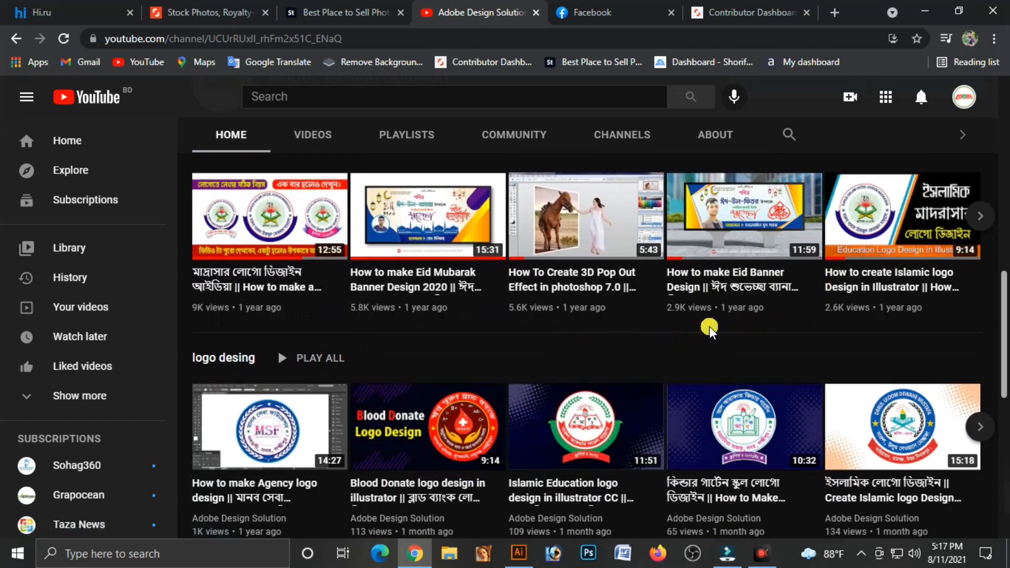
scroll(709, 327, up, 6)
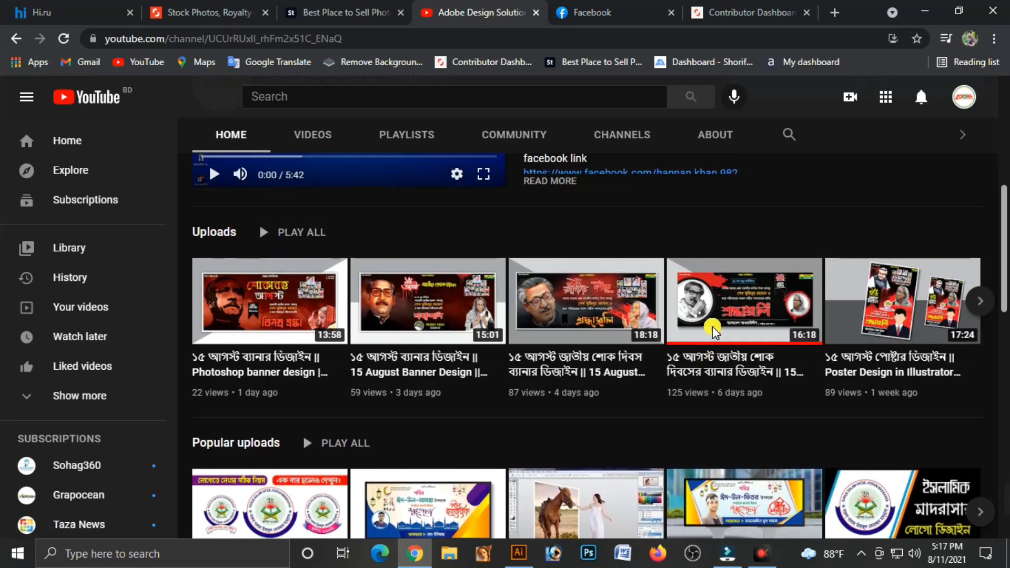
scroll(816, 279, up, 5)
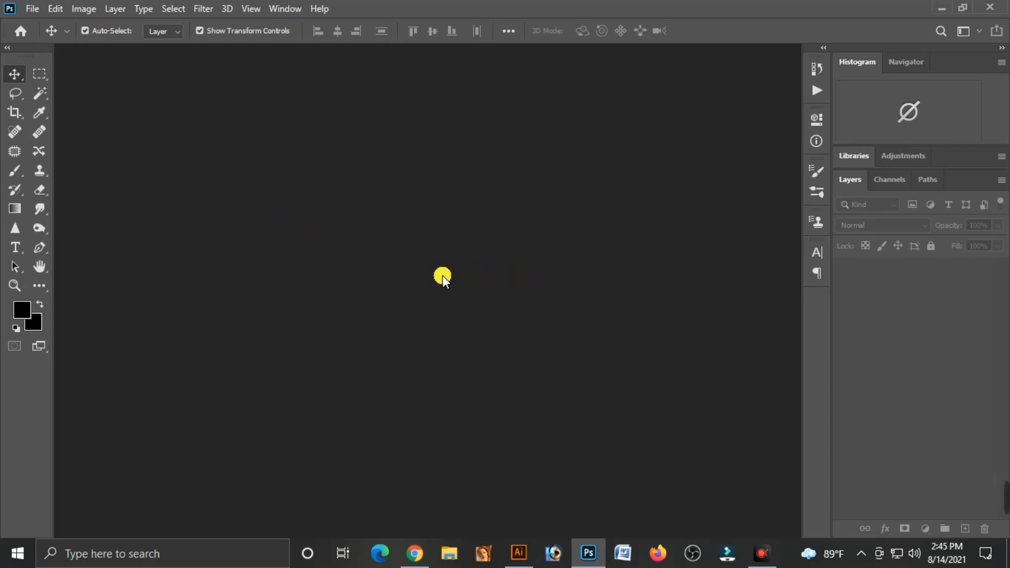
Start a new Photoshop document and set its size to 24 inches wide by 36 inches high.
click(34, 11)
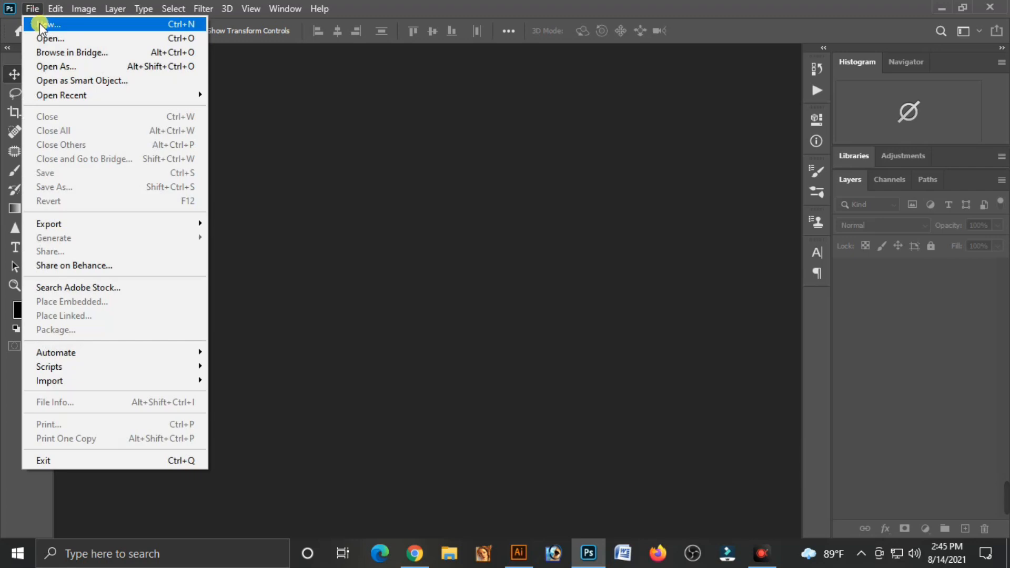
click(39, 23)
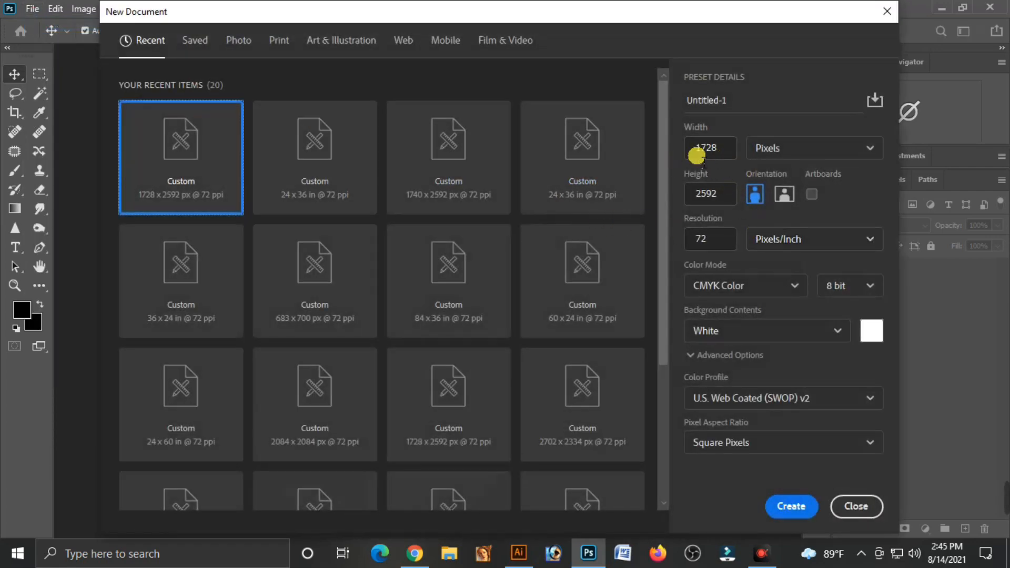
click(784, 150)
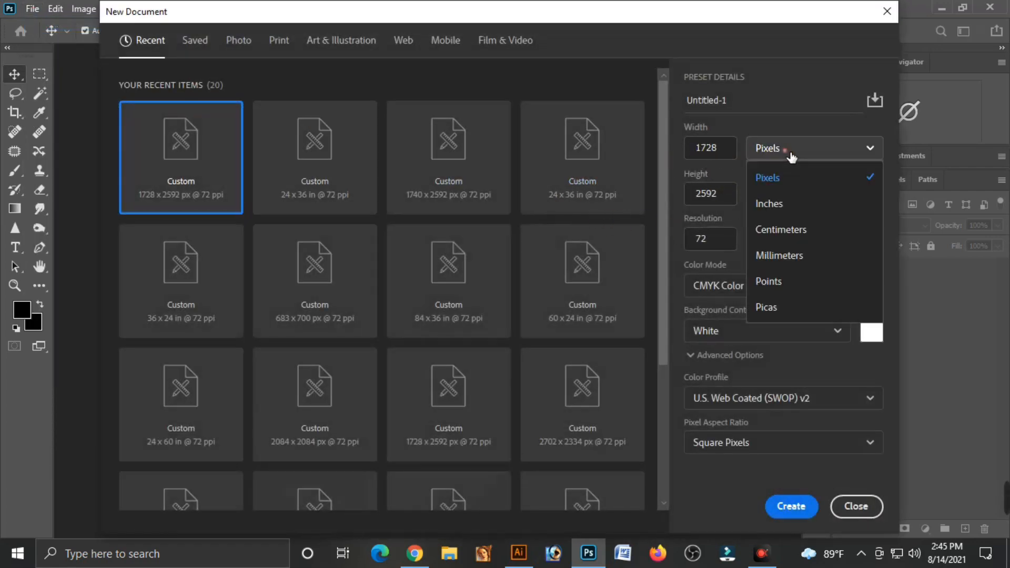
click(770, 204)
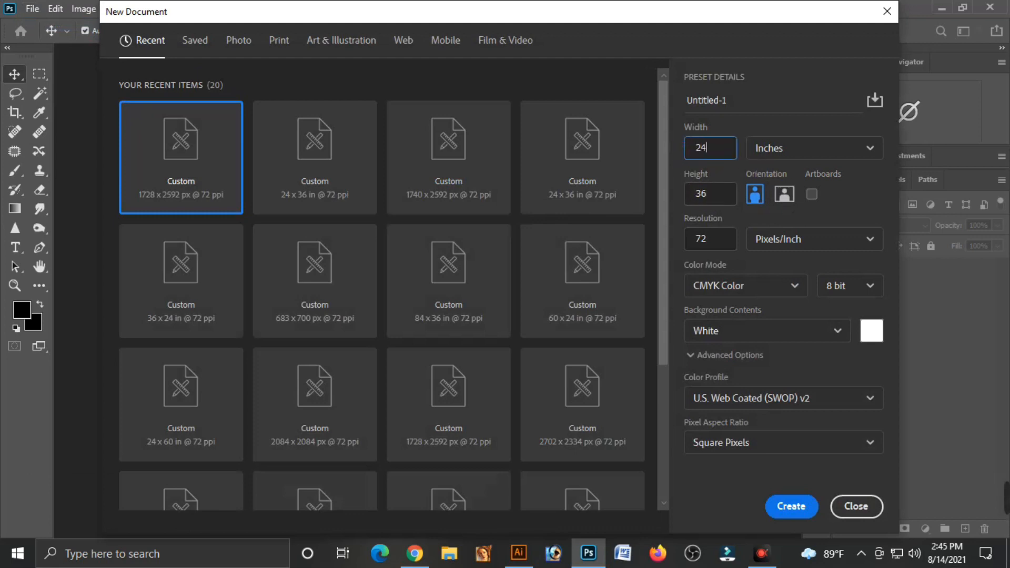
key(Tab)
double_click(709, 198)
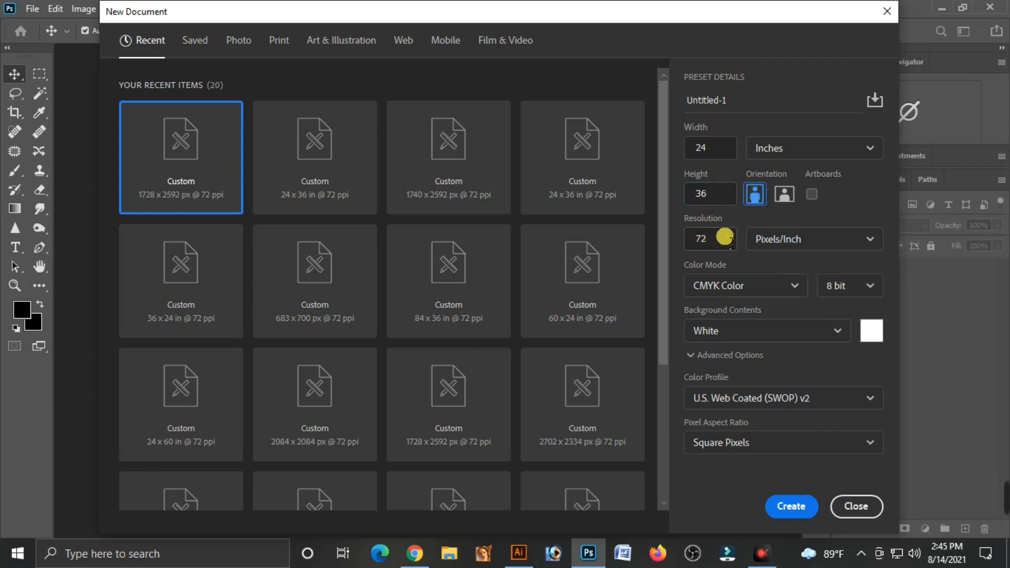
Choose CMYK Color mode and a white background for the new document and create it.
click(729, 294)
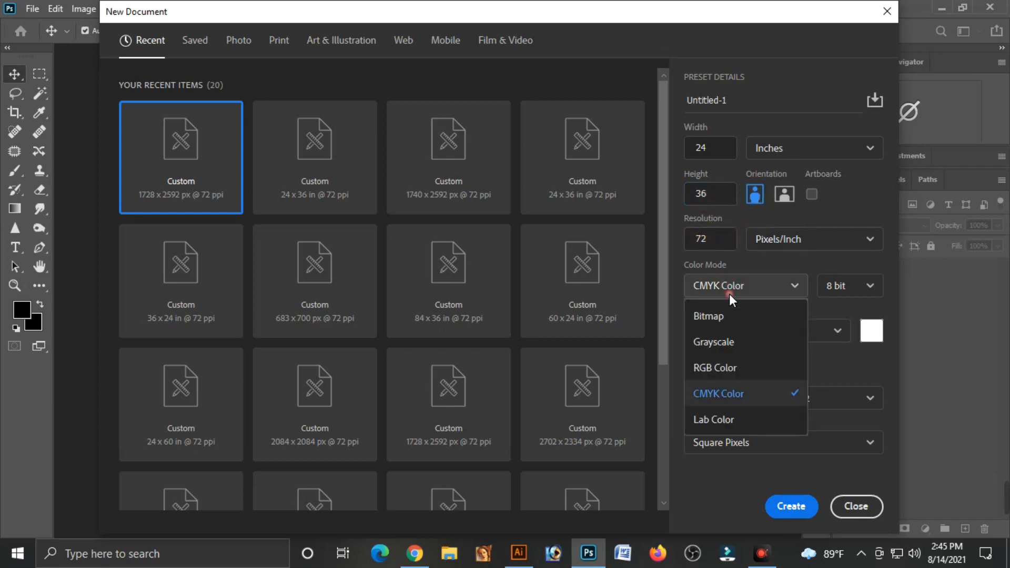
click(742, 403)
click(743, 331)
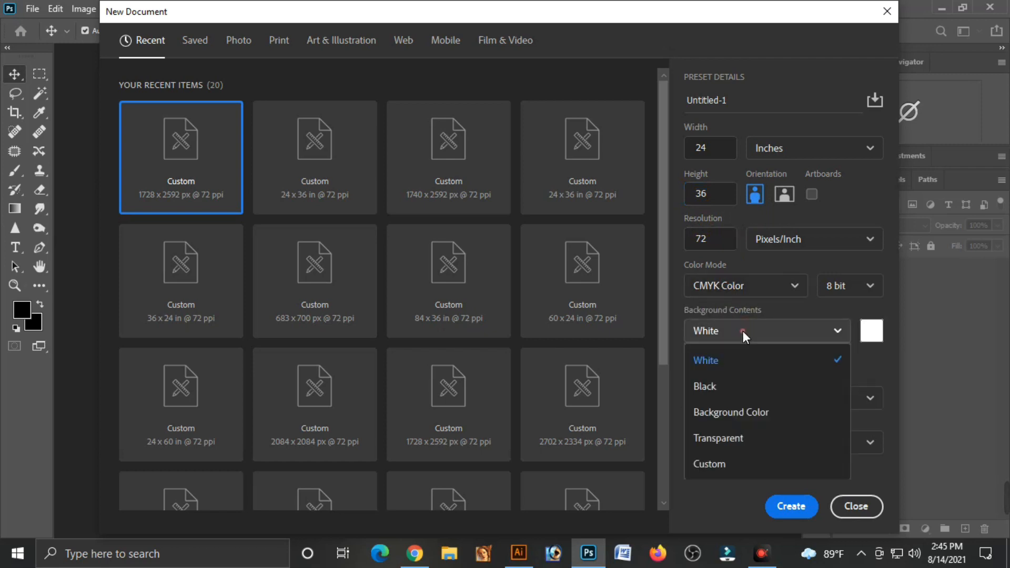
click(719, 363)
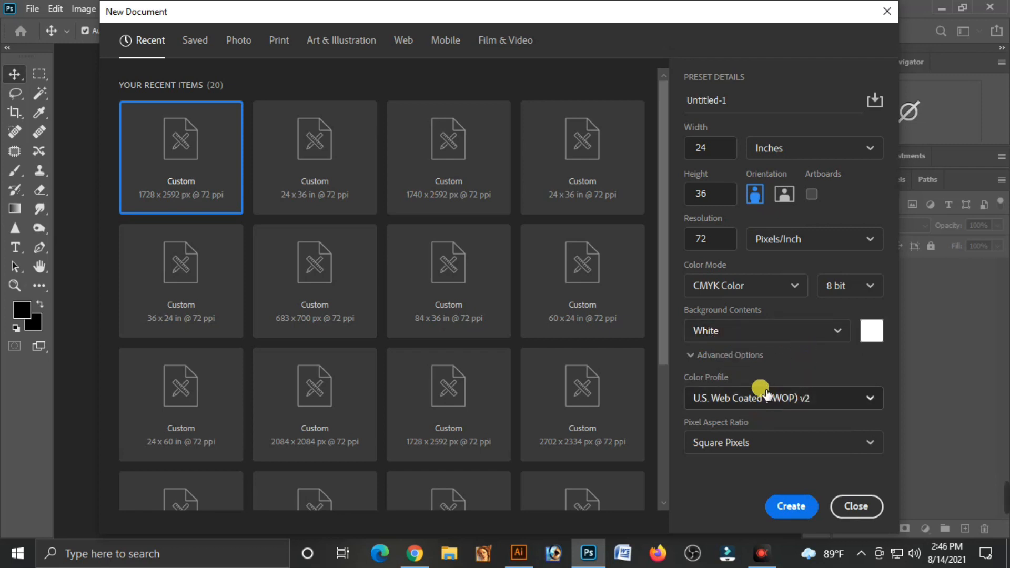
click(792, 506)
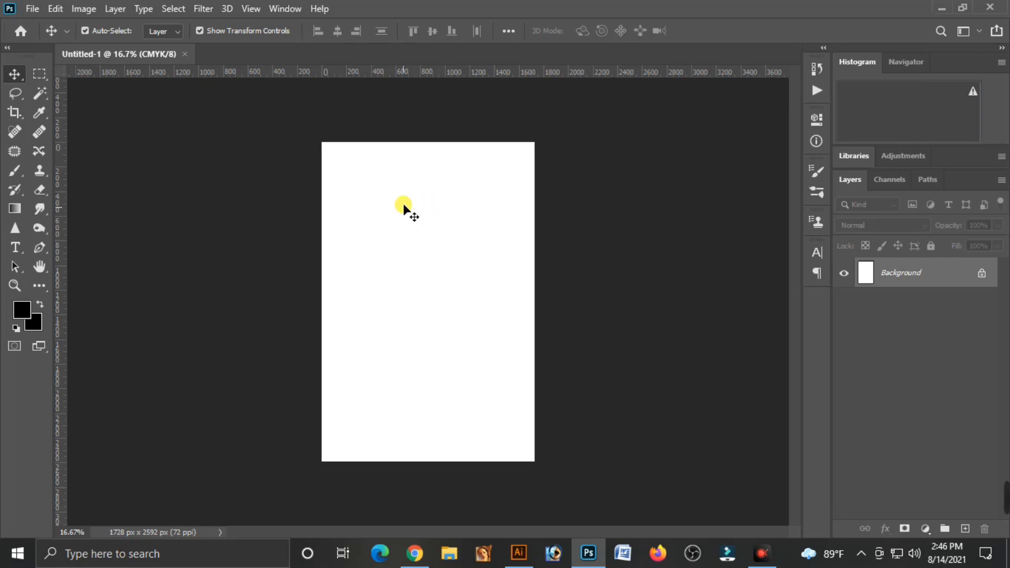
Switch to the desktop and preview the 21 August photo and the red smoke image there.
click(939, 8)
double_click(258, 318)
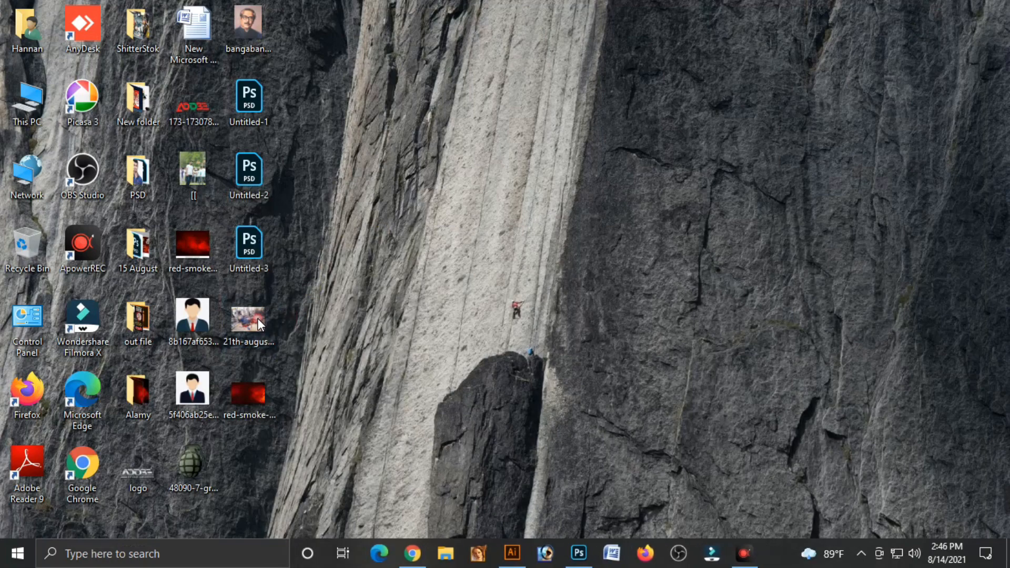
click(993, 12)
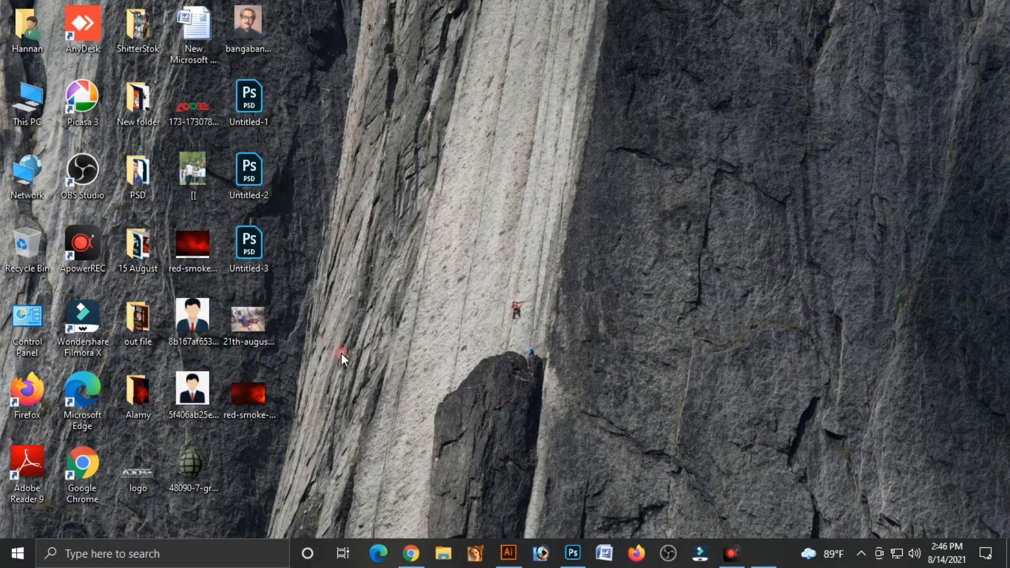
double_click(251, 393)
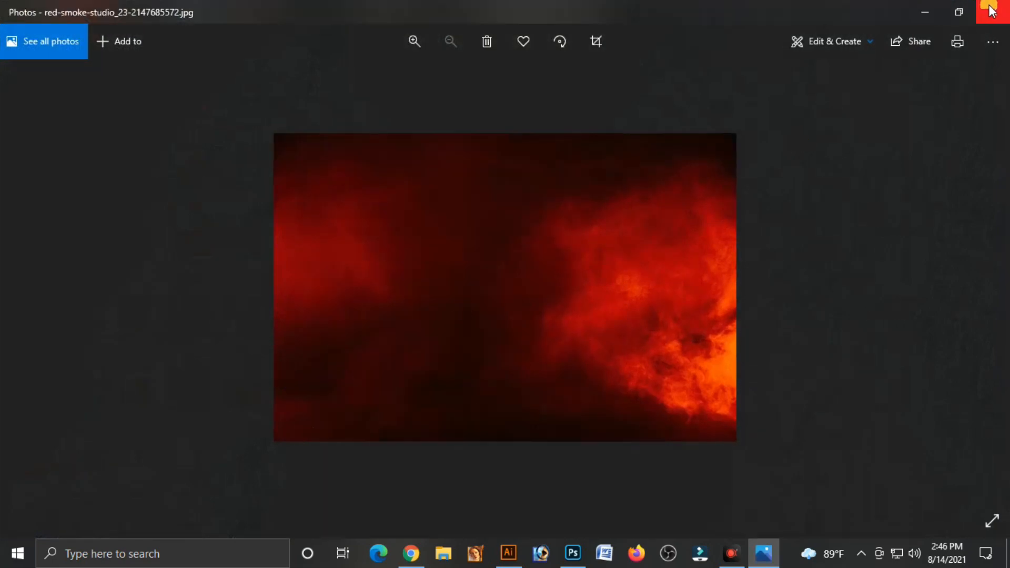
click(992, 11)
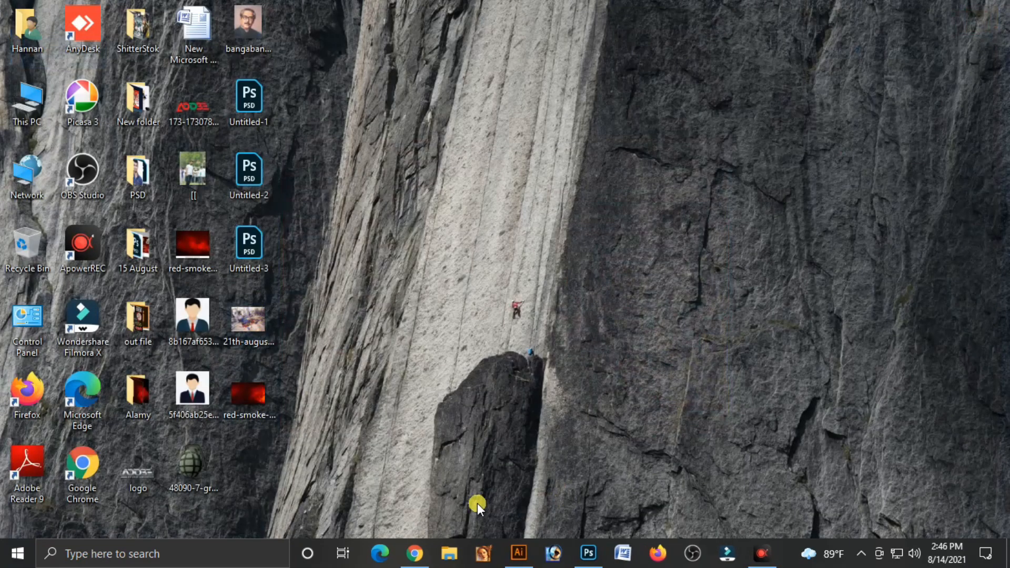
Switch to Chrome and look over the Google image results for "21 august", returning to the desktop.
click(415, 554)
click(720, 9)
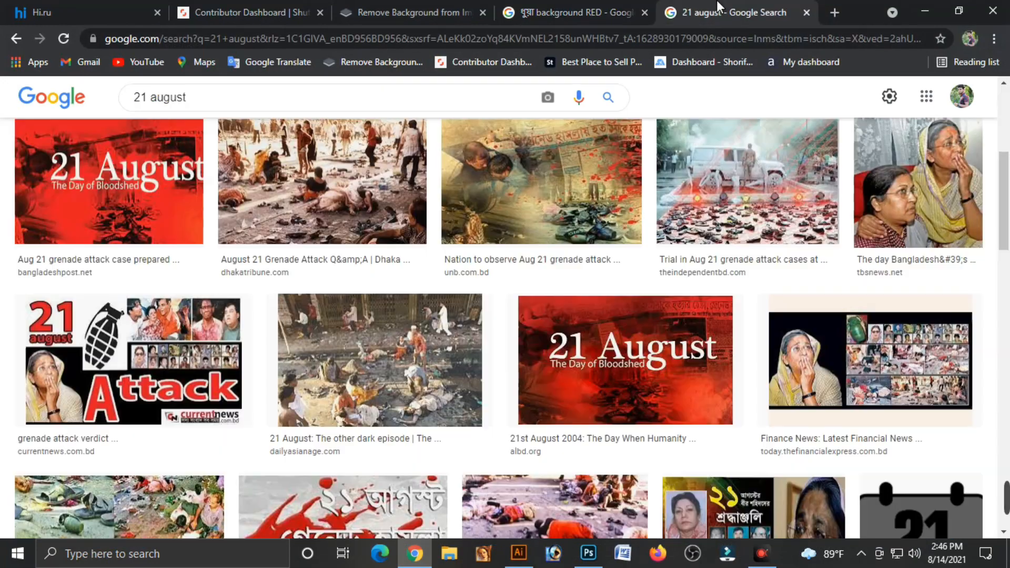
scroll(596, 405, up, 3)
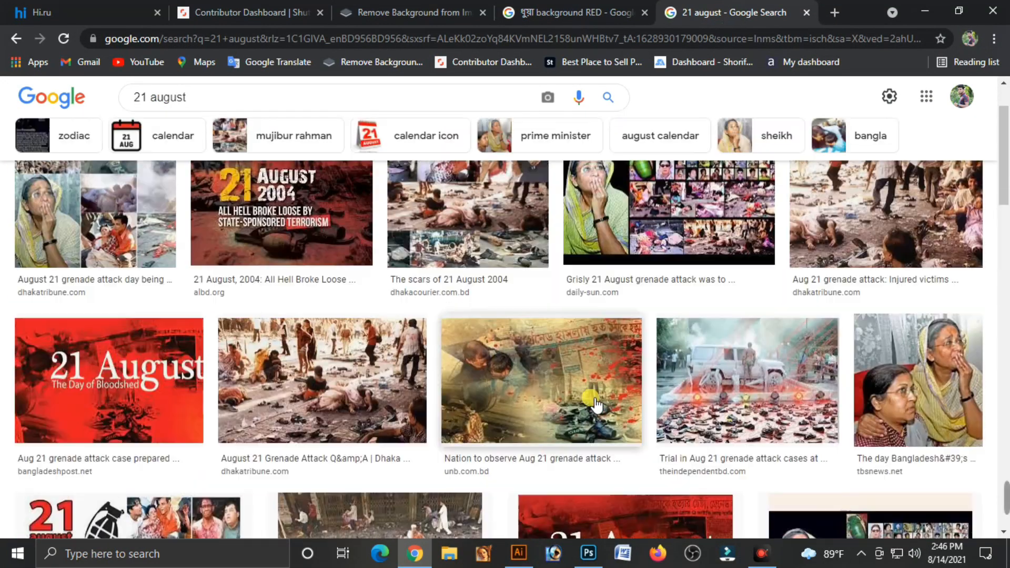
scroll(596, 405, up, 1)
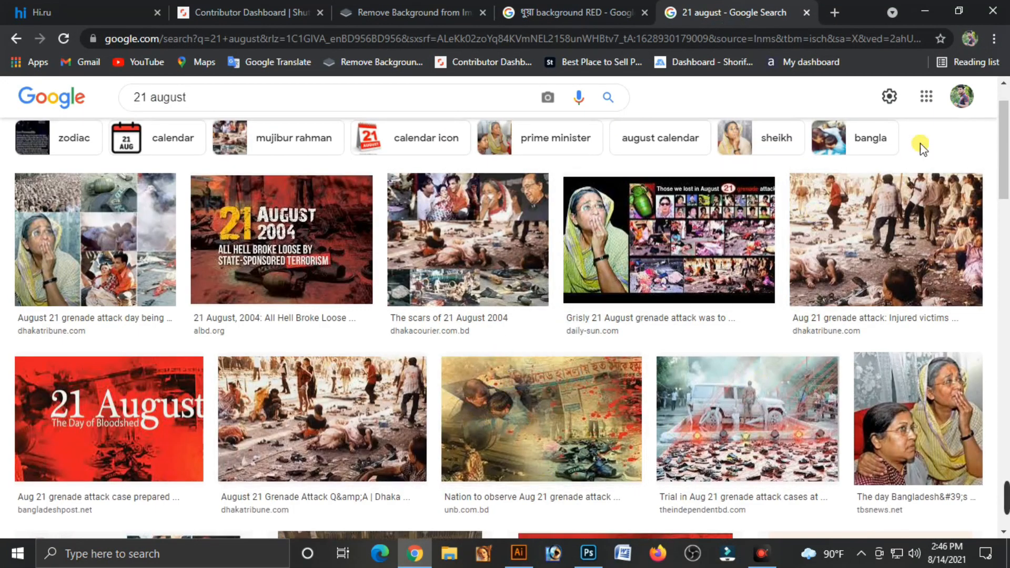
click(930, 12)
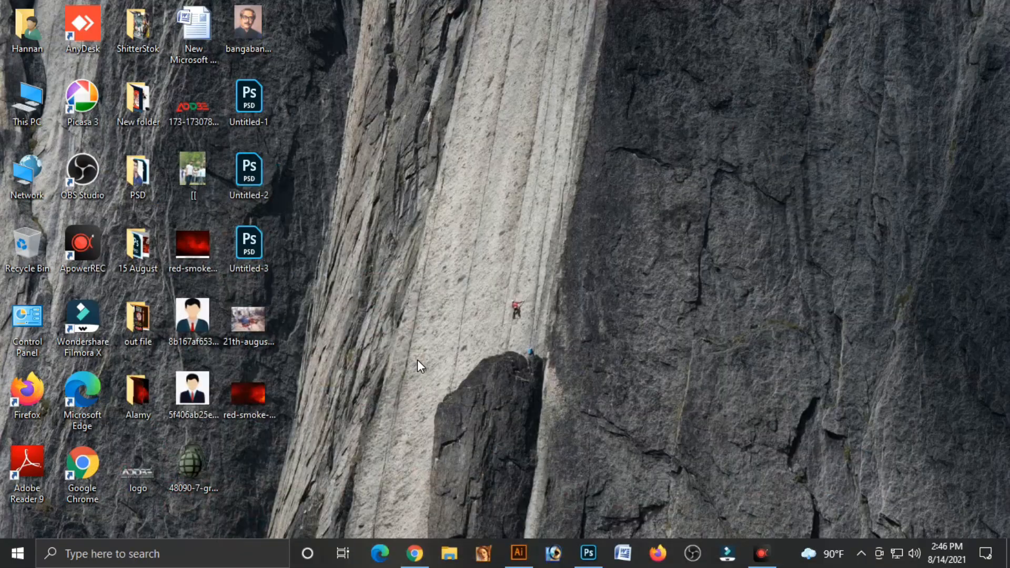
Preview the red smoke image again and examine its source in Chrome's "ধুয়া background RED" image results.
double_click(236, 395)
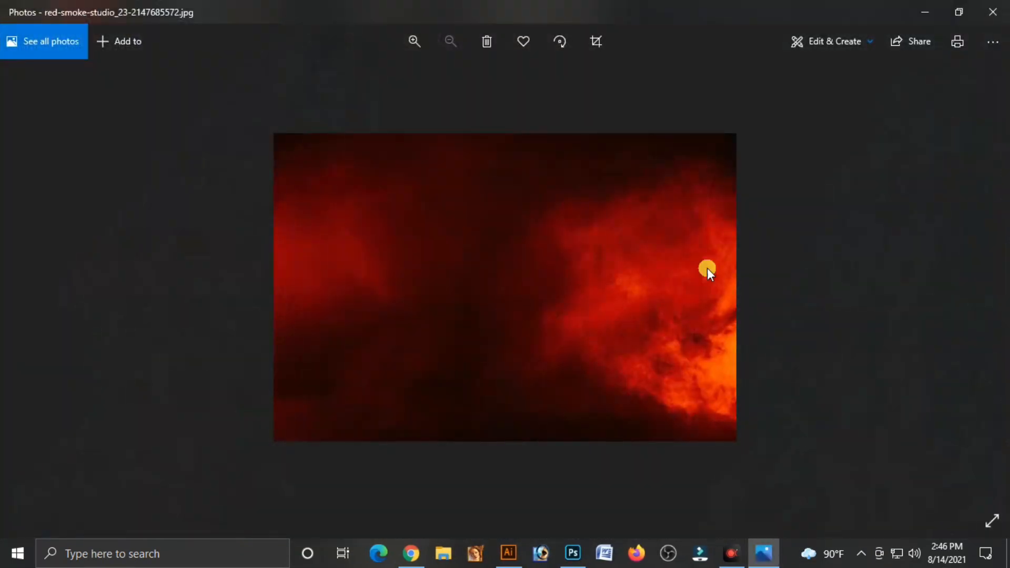
click(991, 13)
click(416, 561)
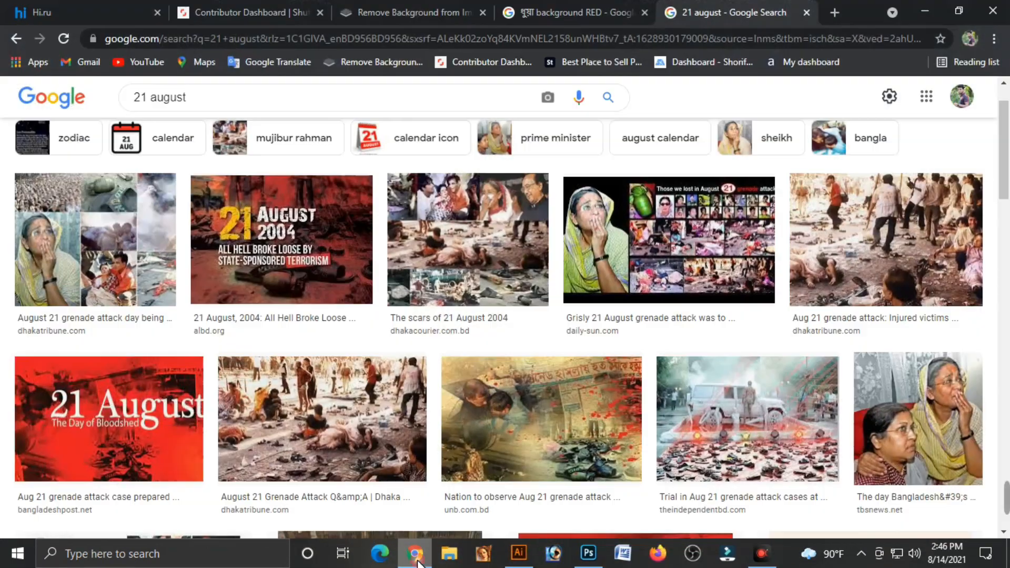
click(596, 14)
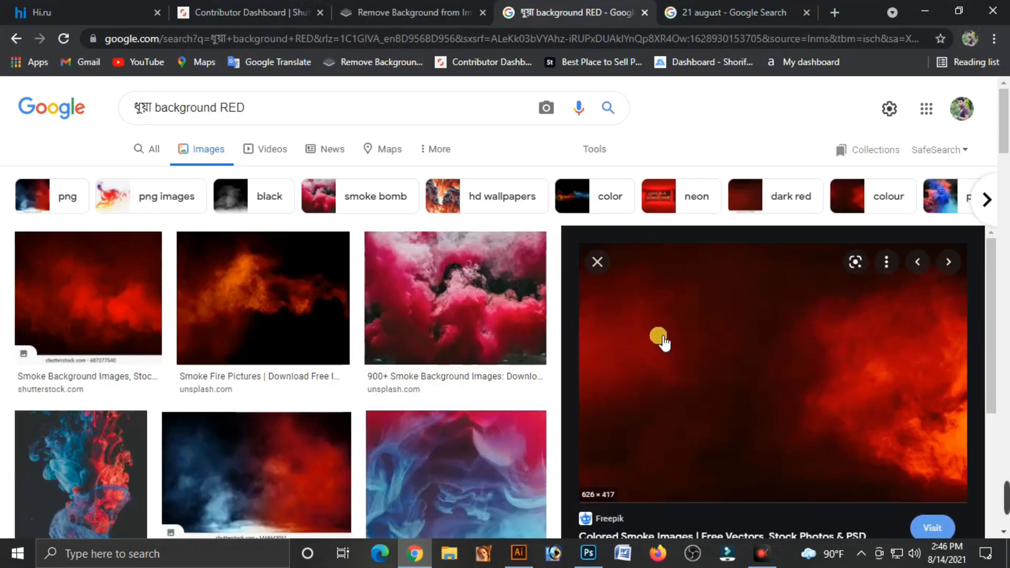
scroll(658, 338, down, 10)
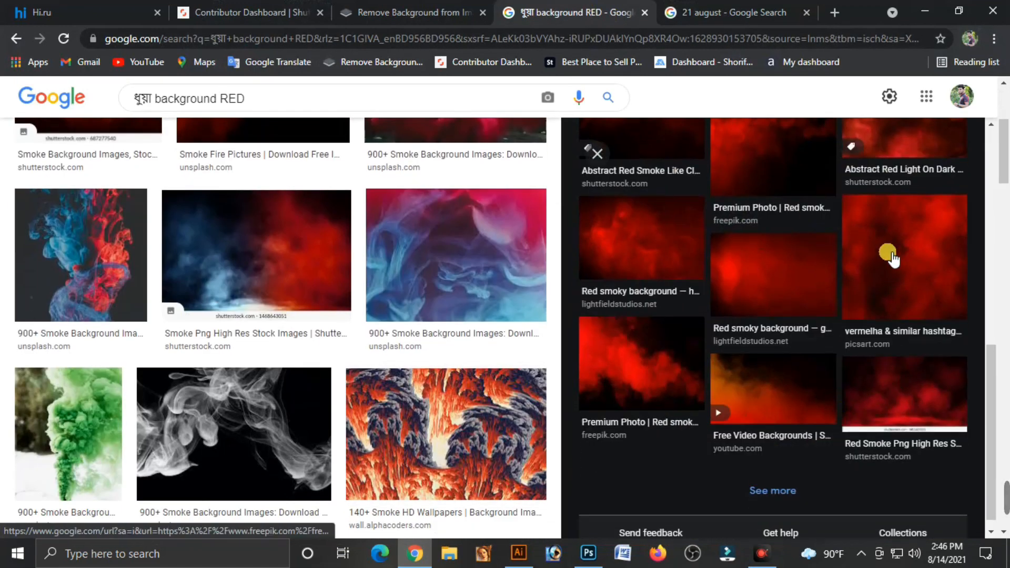
scroll(874, 295, up, 10)
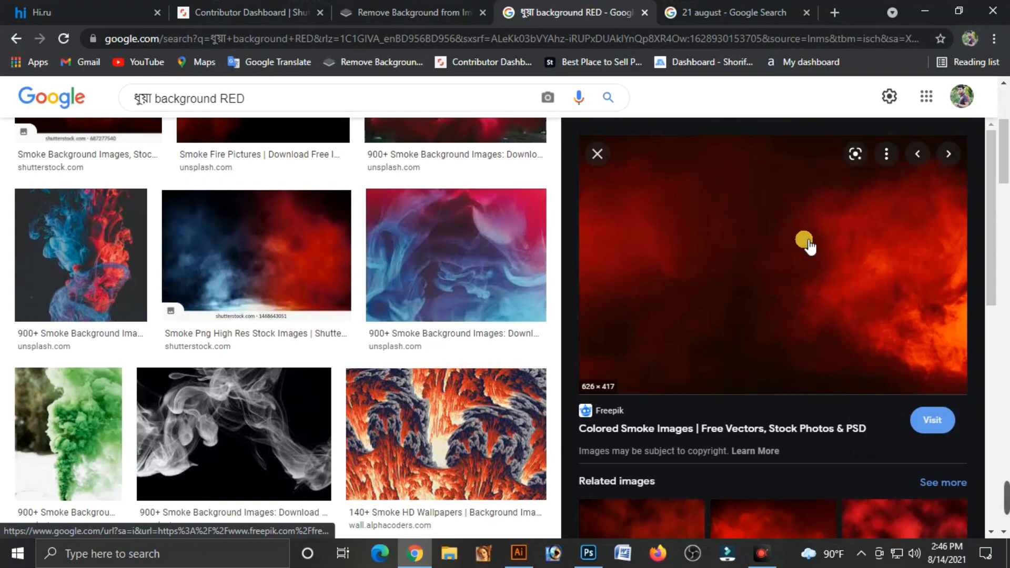
click(927, 10)
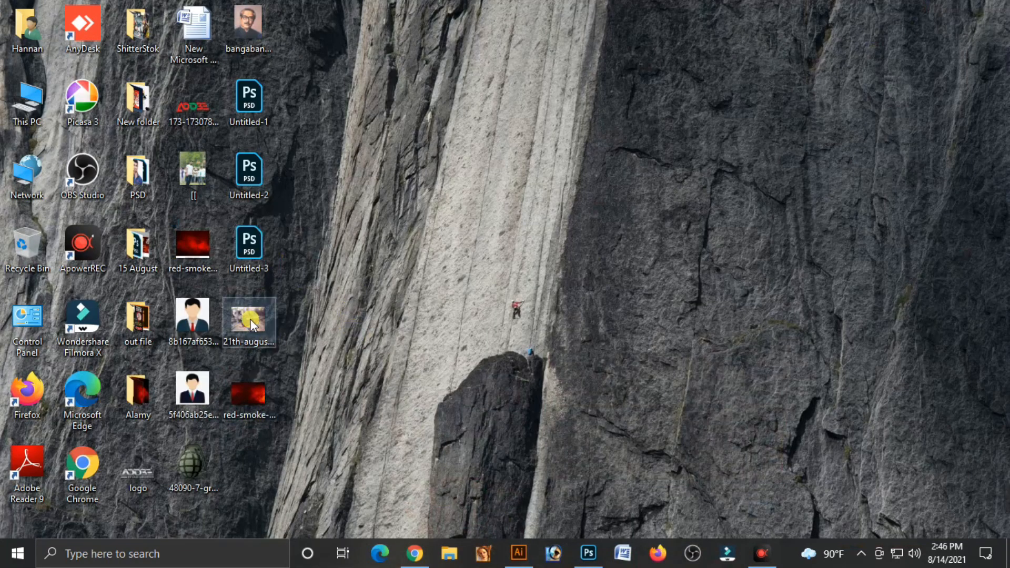
Switch to Photoshop, bring the desktop photo 21th-august-6.jpg into the blank poster document and enlarge it beyond the page width.
drag(251, 319, 483, 49)
drag(337, 152, 387, 257)
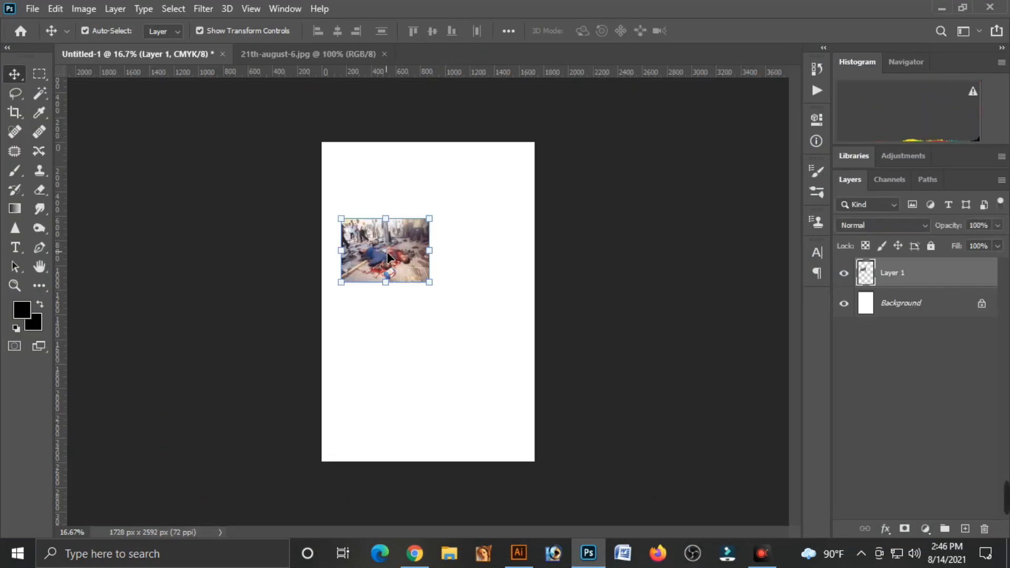
drag(432, 285, 619, 430)
key(Return)
Move the photo to the upper part of the page and enlarge it slightly more.
drag(466, 346, 406, 263)
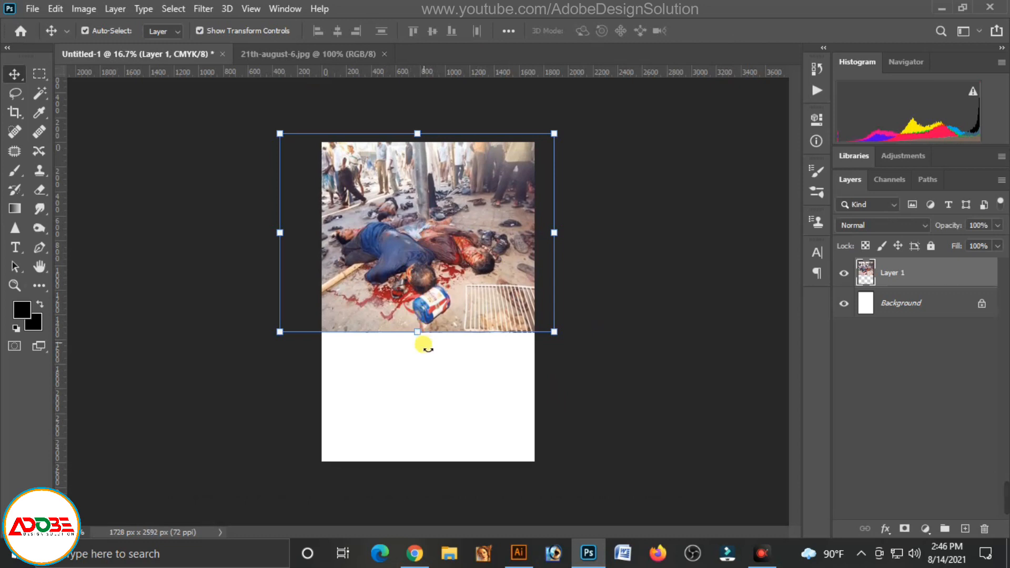
drag(556, 340, 599, 364)
key(Return)
Fine-tune the photo's position, nudging it upward so its top edge extends further above the page.
drag(448, 311, 444, 308)
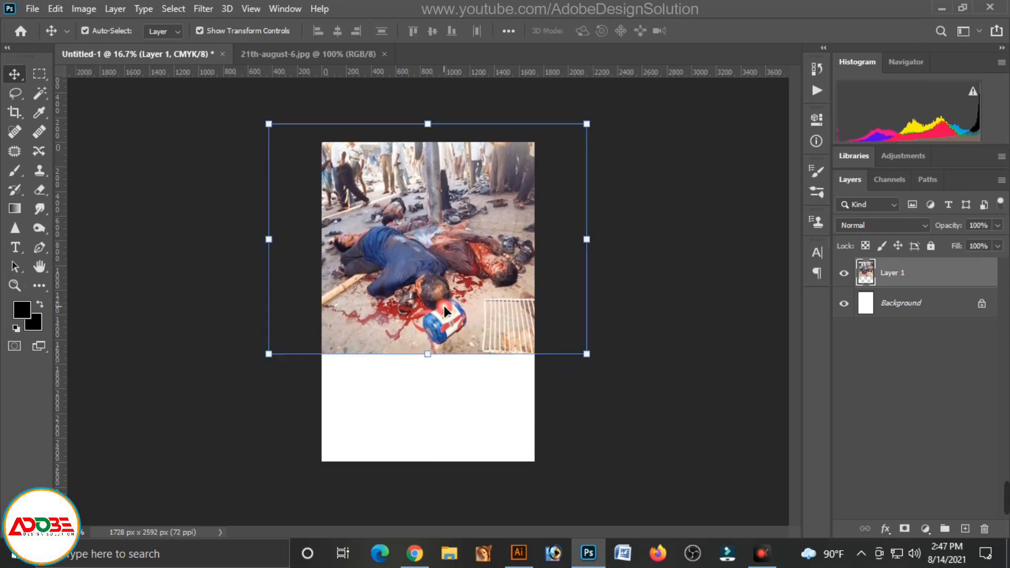
key(shift+Up)
key(shift+Up)
key(shift+Up)
key(shift+Up)
key(shift+Up)
key(shift+Up)
key(shift+Up)
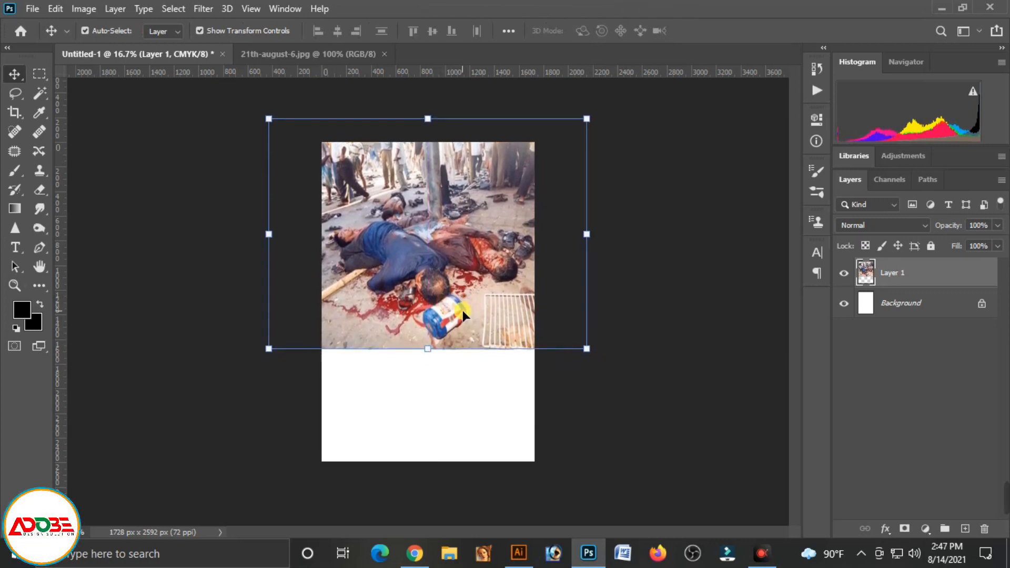
click(546, 312)
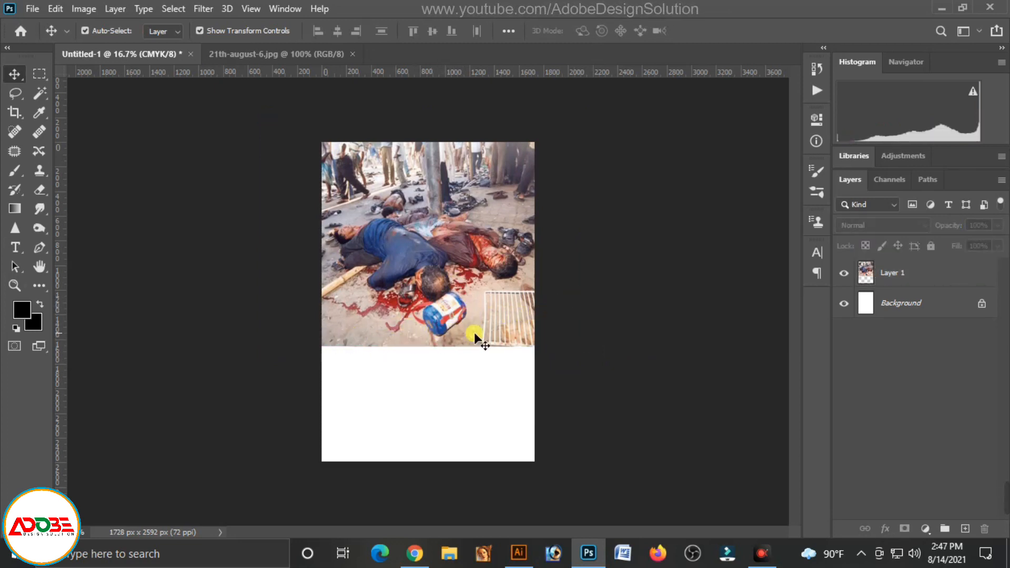
Erase the photo's lower edge on Layer 1 with the soft Eraser so it fades into the white background.
click(39, 191)
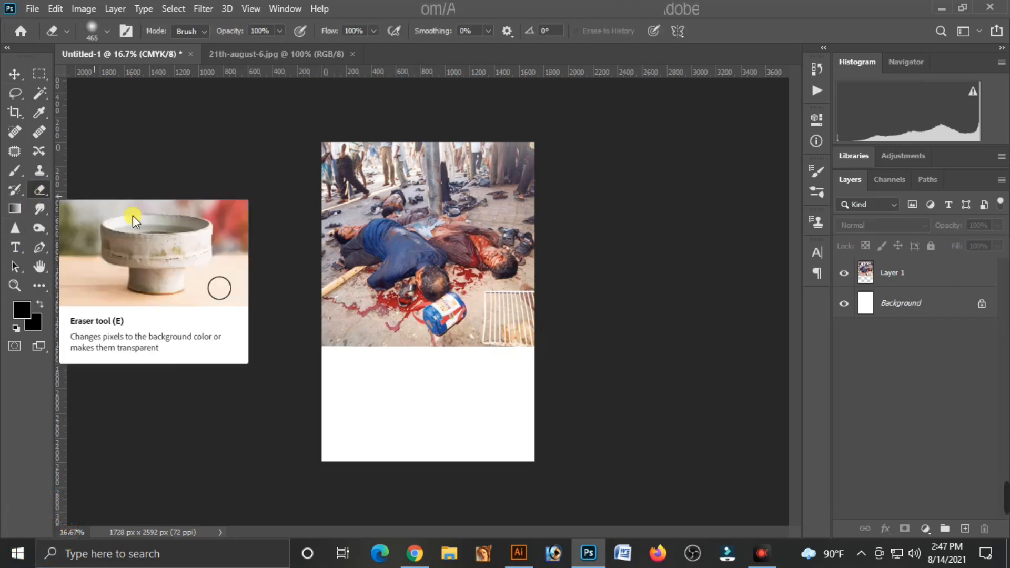
click(874, 279)
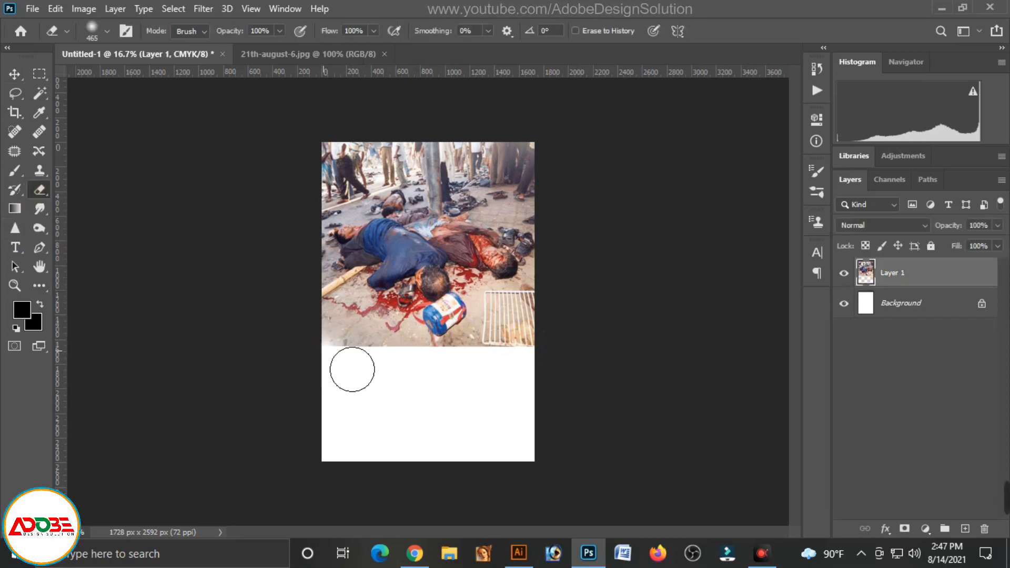
mouse_move(352, 369)
mouse_down()
mouse_move(564, 378)
mouse_move(320, 377)
mouse_move(321, 351)
mouse_move(345, 371)
mouse_move(402, 377)
mouse_move(539, 377)
mouse_move(561, 363)
mouse_move(339, 389)
mouse_up()
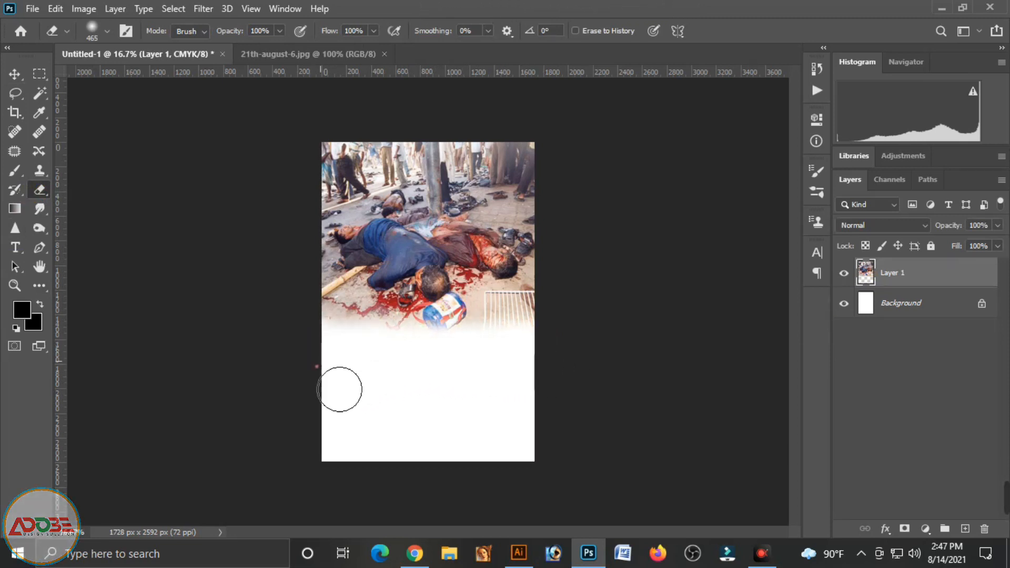
click(15, 74)
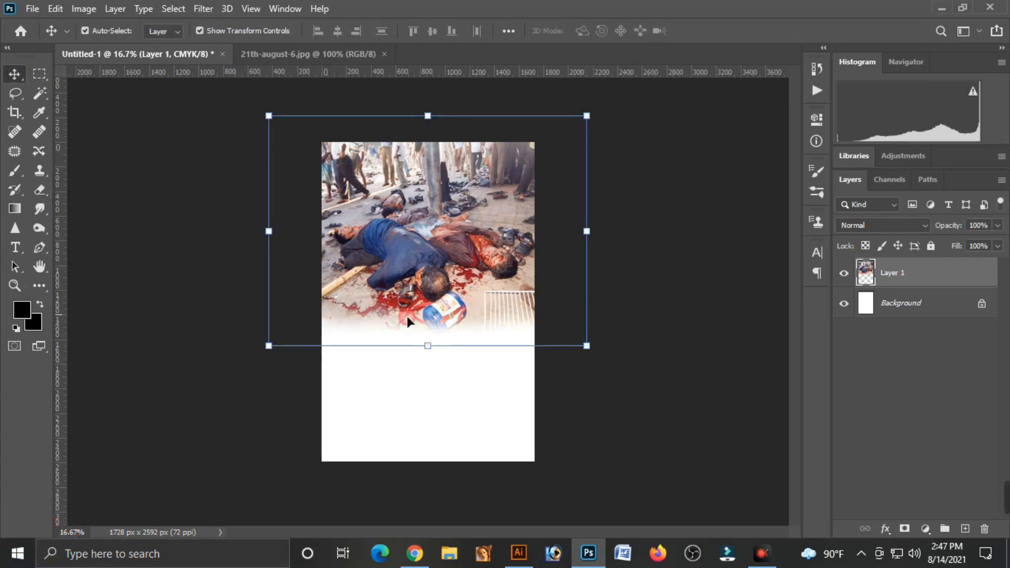
Open red-smoke-studio_23-2147685572.jpg from the desktop and bring the smoke image into the poster document, rotated 90°.
click(947, 7)
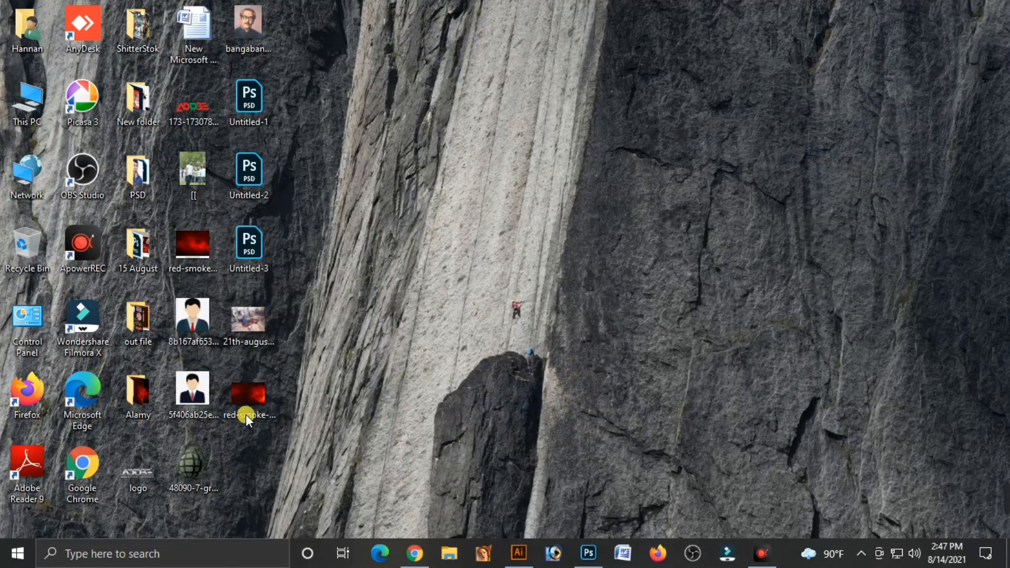
drag(242, 397, 508, 363)
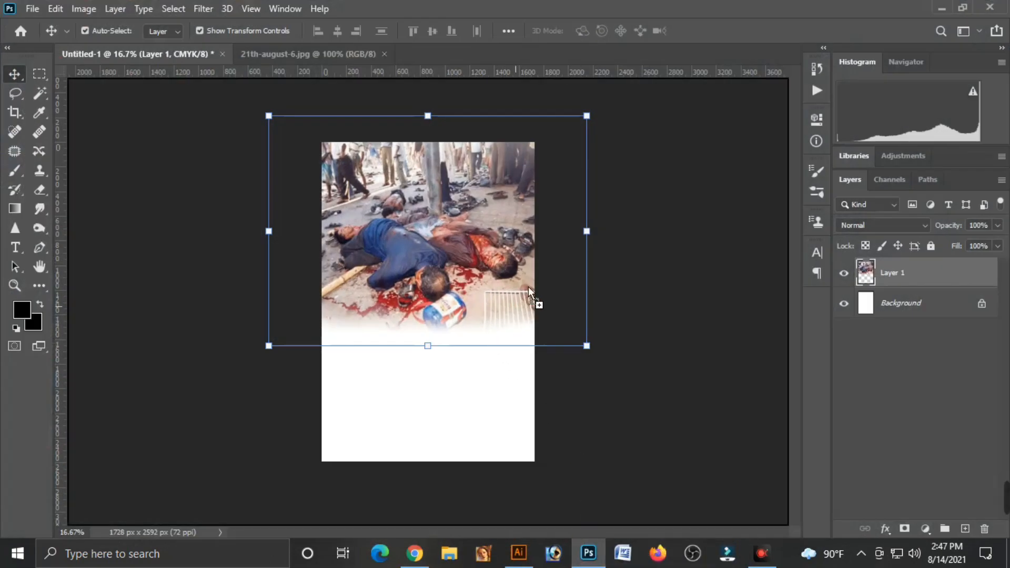
mouse_move(572, 75)
mouse_down()
mouse_move(572, 45)
mouse_move(570, 56)
mouse_up()
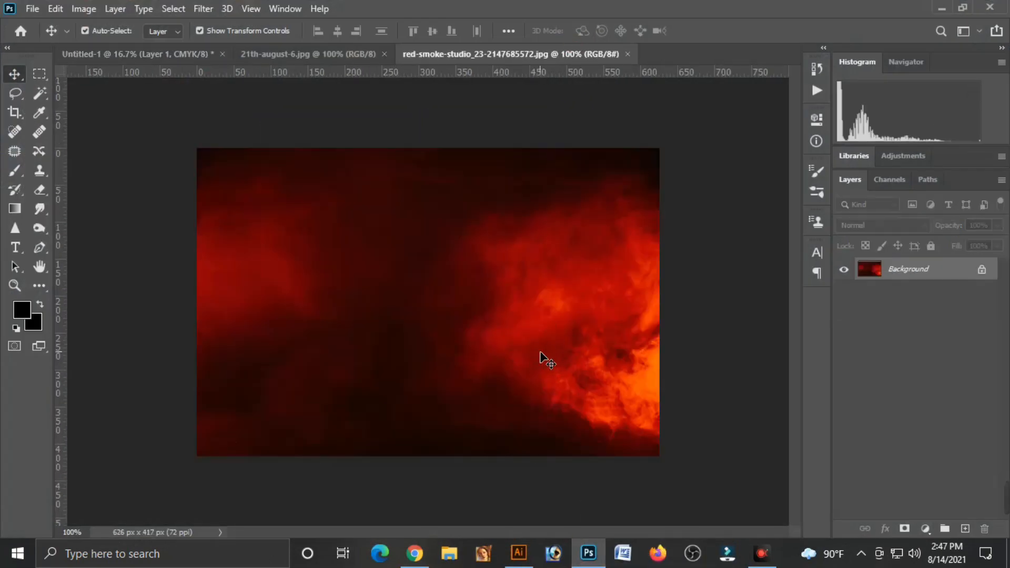
drag(547, 360, 450, 336)
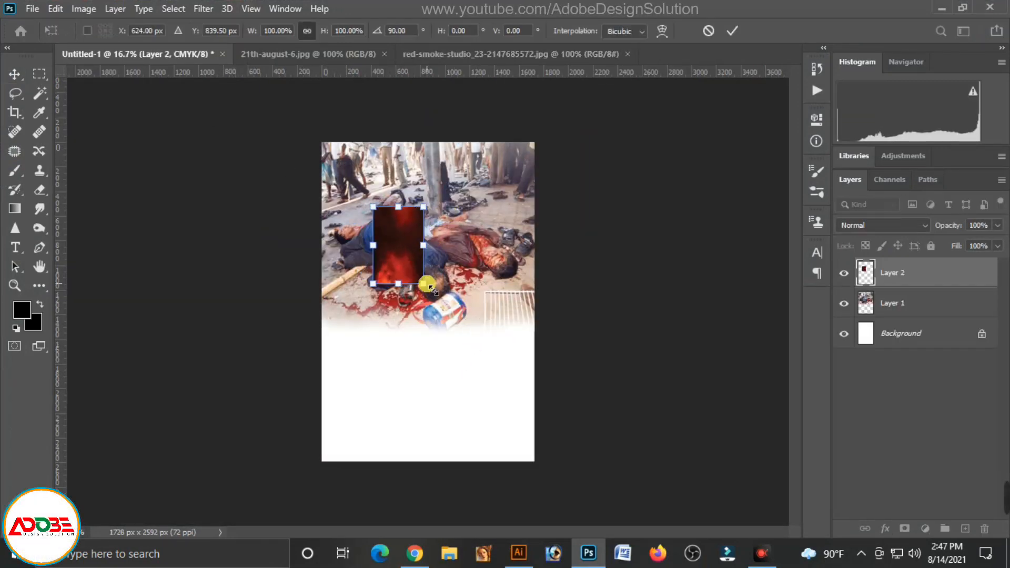
Enlarge the smoke image to about 460% and position it so it covers the whole page.
drag(429, 287, 588, 523)
drag(490, 420, 437, 339)
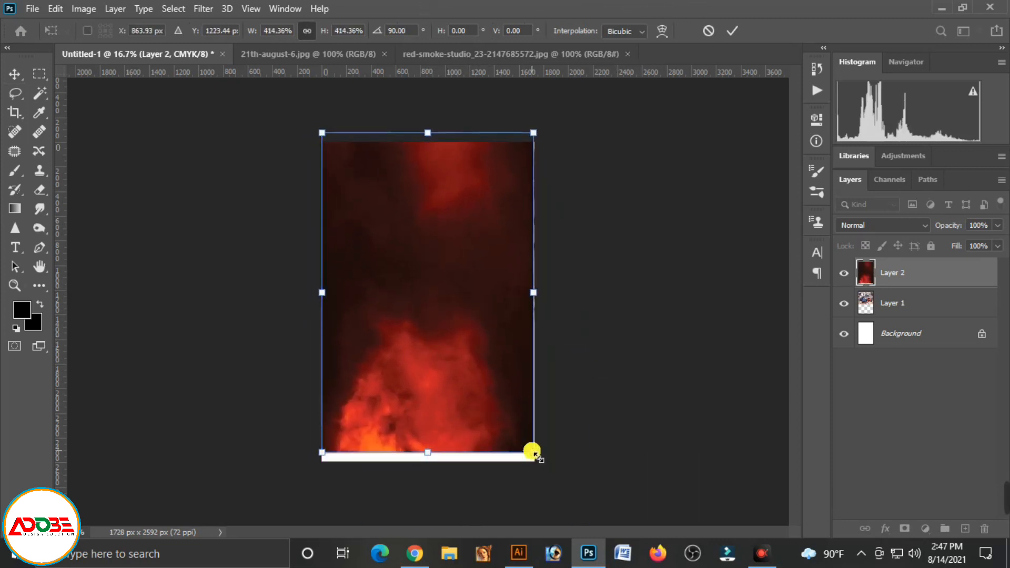
drag(533, 452, 568, 483)
drag(472, 400, 459, 404)
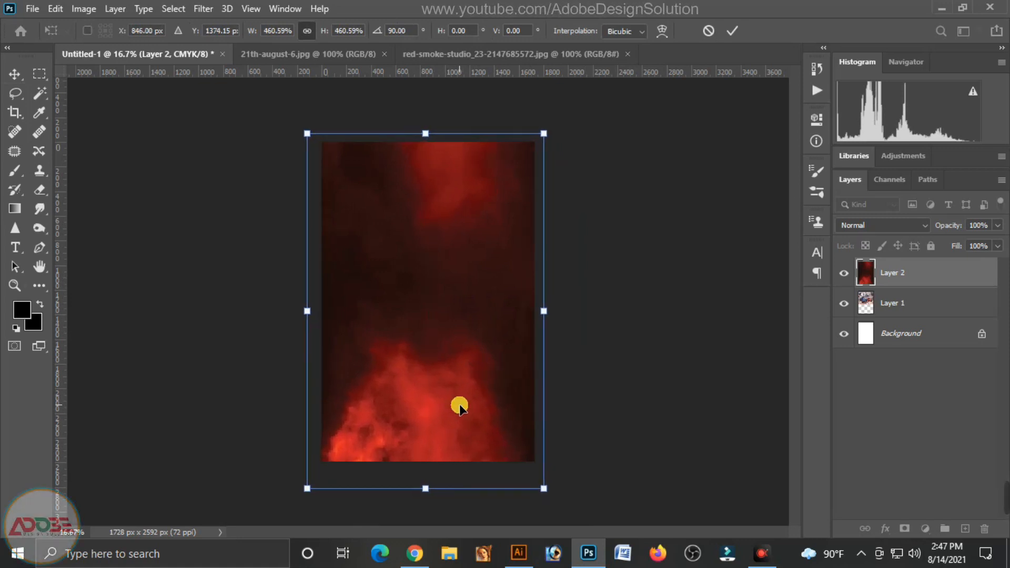
key(Return)
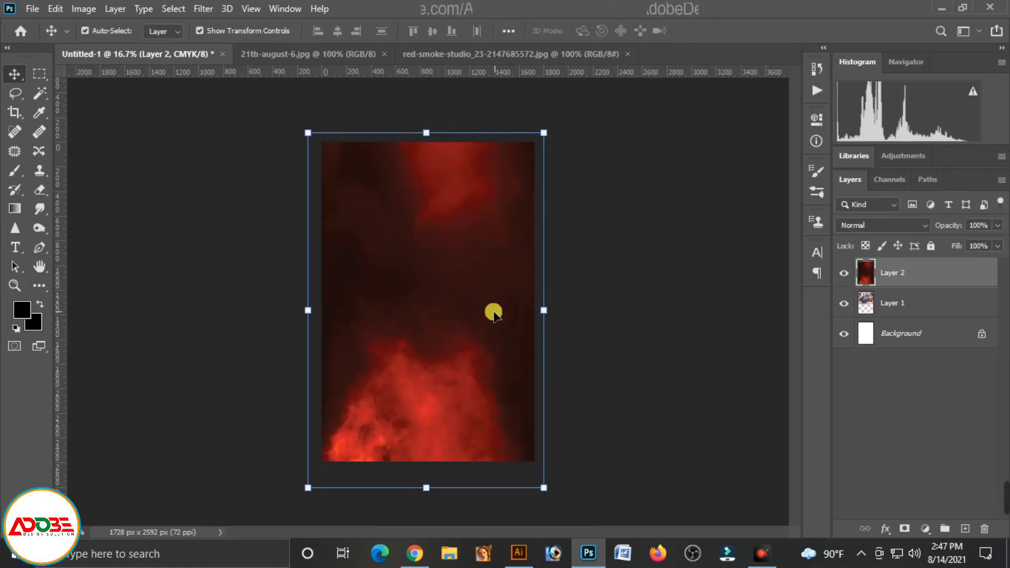
Set the blend mode of the smoke layer, Layer 2, to Multiply.
click(926, 226)
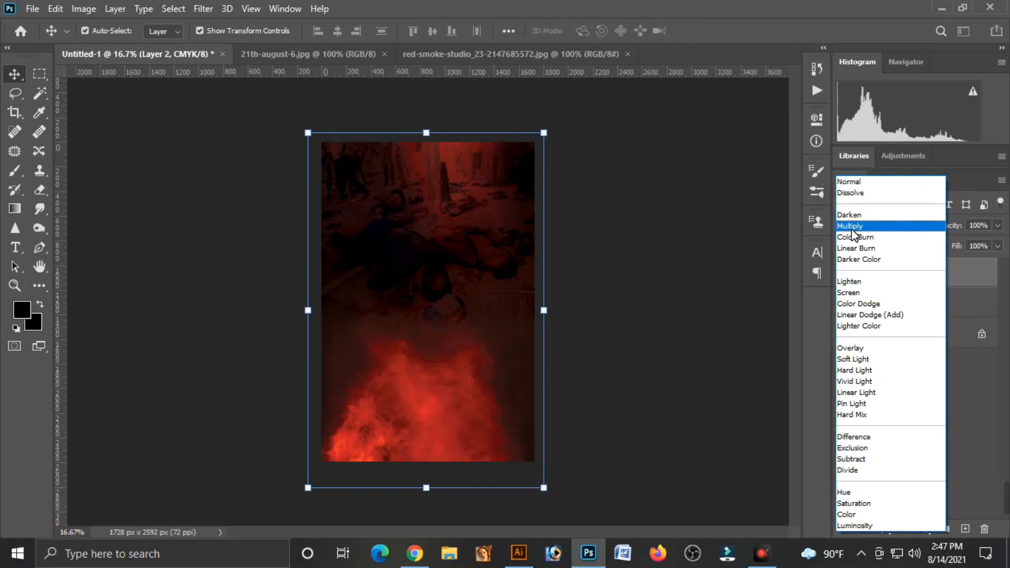
click(852, 231)
click(634, 341)
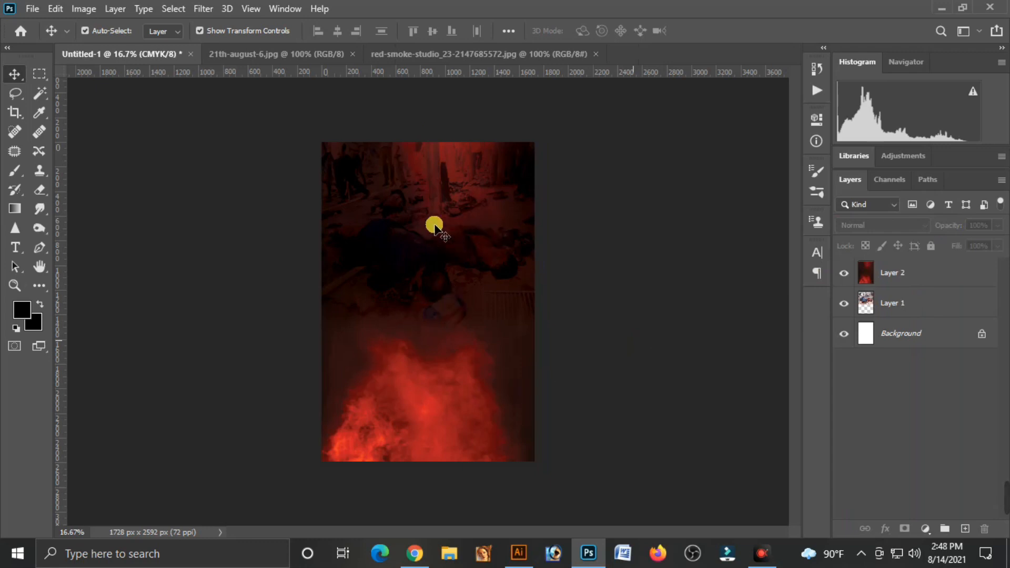
Open Untitled-1.psd from the desktop and bring its grid of portrait photos into the poster's upper area.
click(939, 8)
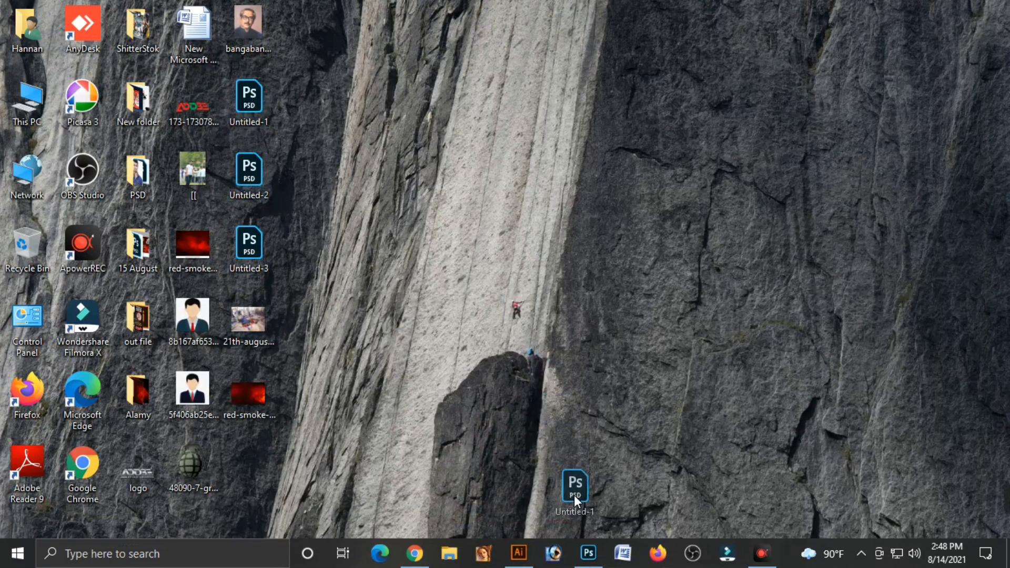
drag(541, 525, 665, 49)
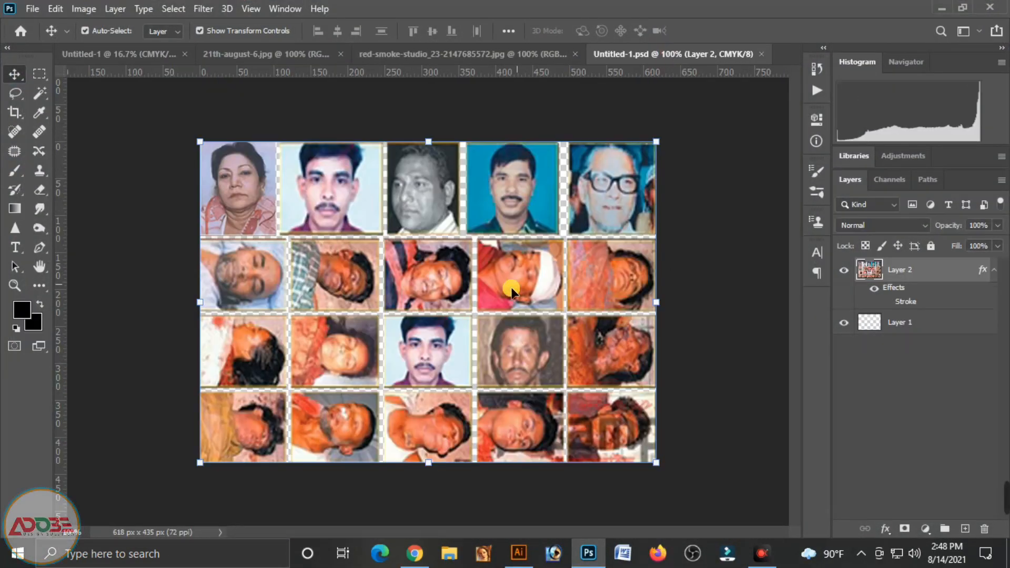
drag(512, 293, 479, 190)
Nudge the portrait grid into the page's upper-right corner, leaving a small margin to the edges, and deselect it.
key(shift+Right)
key(shift+Right)
key(shift+Right)
key(shift+Right)
key(shift+Right)
key(shift+Right)
key(shift+Right)
key(shift+Right)
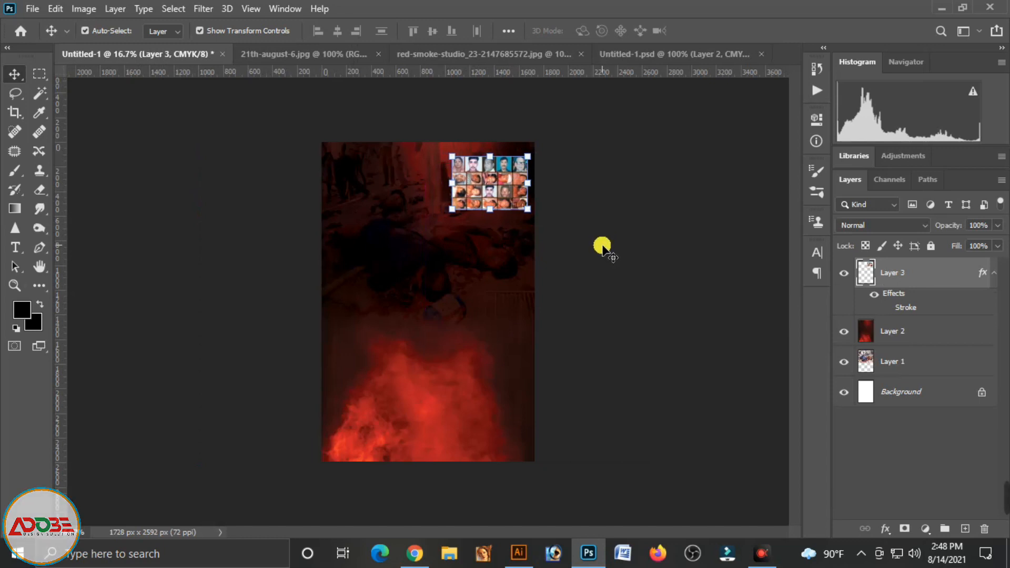
key(shift+Up)
key(shift+Up)
key(shift+Right)
key(shift+Right)
key(shift+Down)
key(shift+Down)
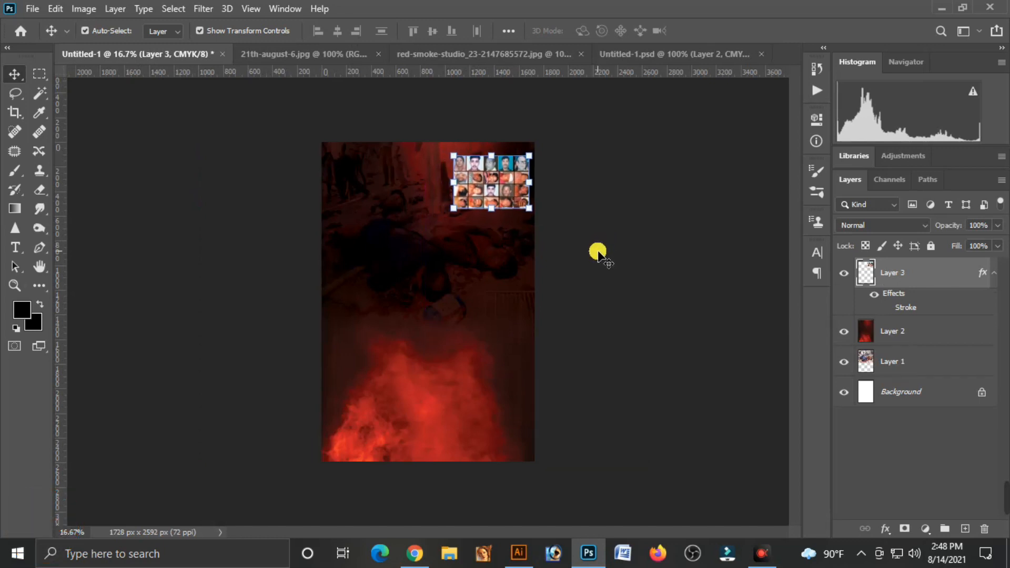
key(shift+Left)
click(598, 255)
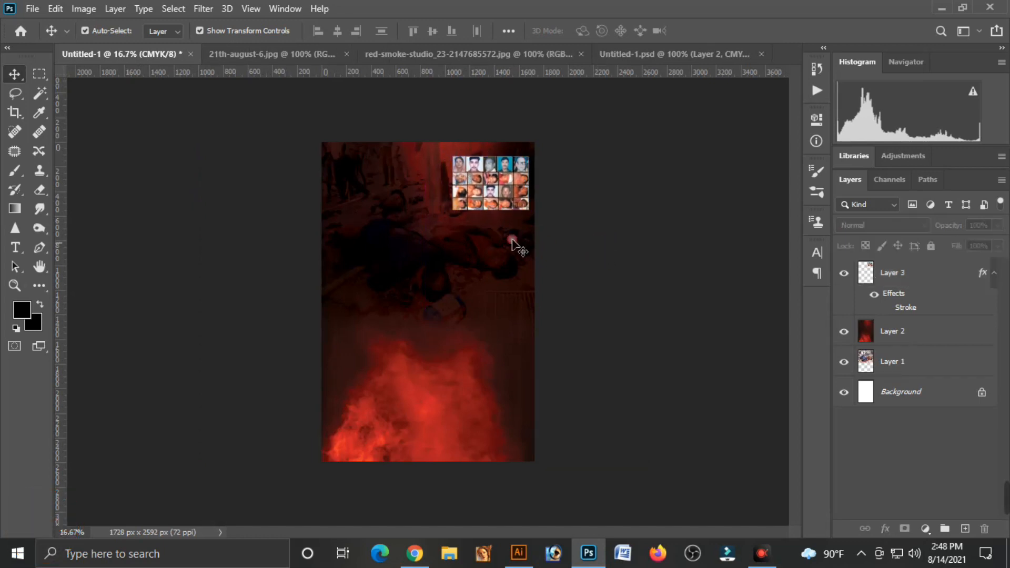
Open Untitled-2.psd from the desktop and bring the cut-out of the praying woman into the poster below the portrait grid.
click(943, 8)
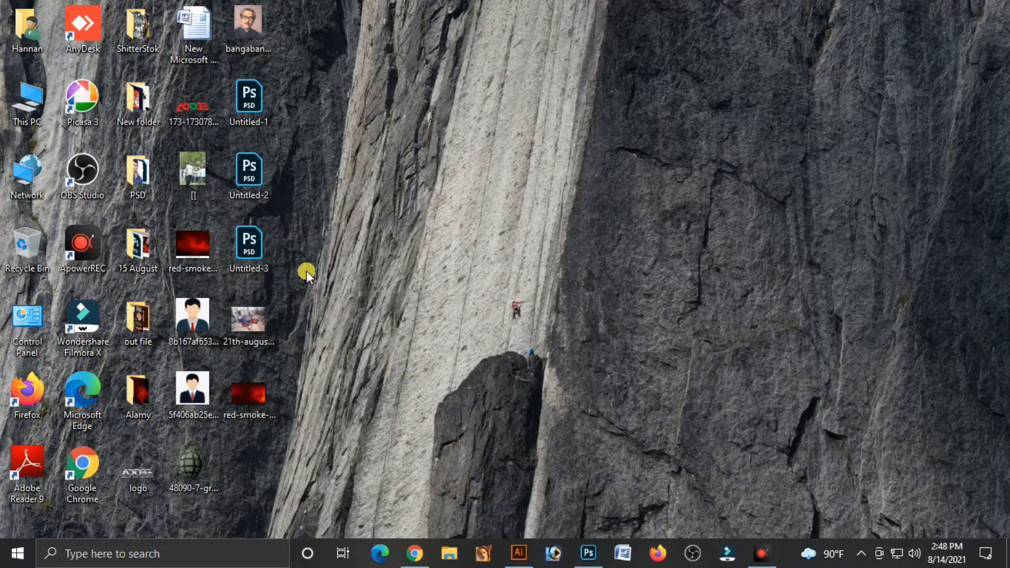
drag(245, 179, 781, 50)
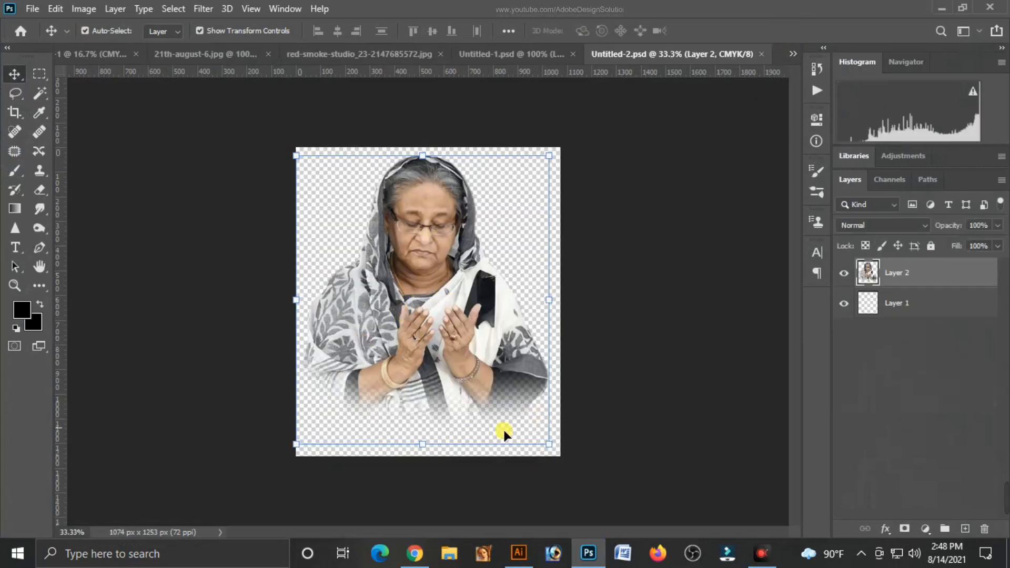
drag(444, 333, 478, 313)
Nudge the praying woman's cut-out up and right so it sits just below the portrait grid at the page's right edge.
key(shift+Up)
key(shift+Up)
key(shift+Right)
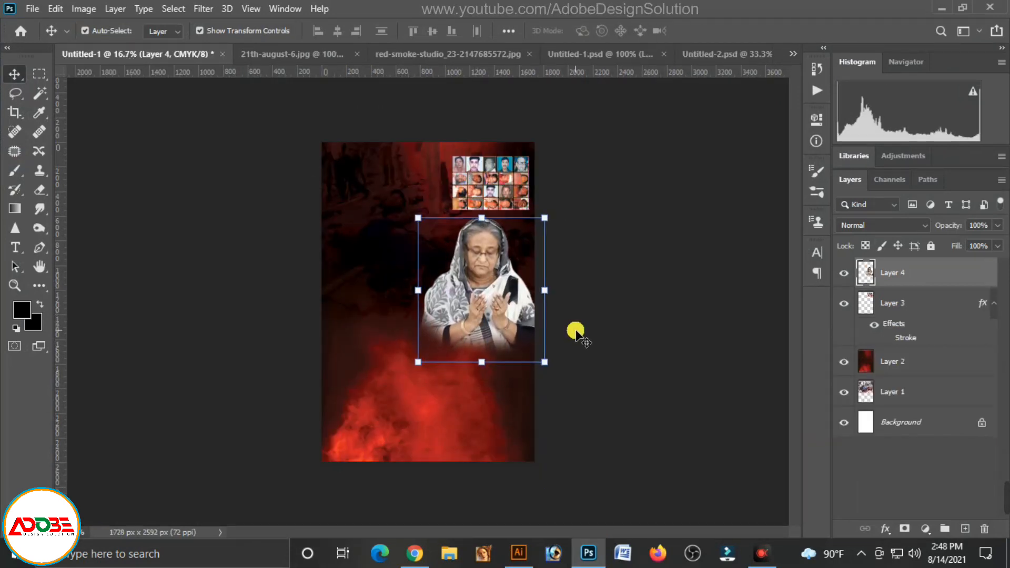
key(shift+Left)
key(shift+Left)
key(shift+Right)
key(shift+Right)
key(shift+Right)
key(shift+Right)
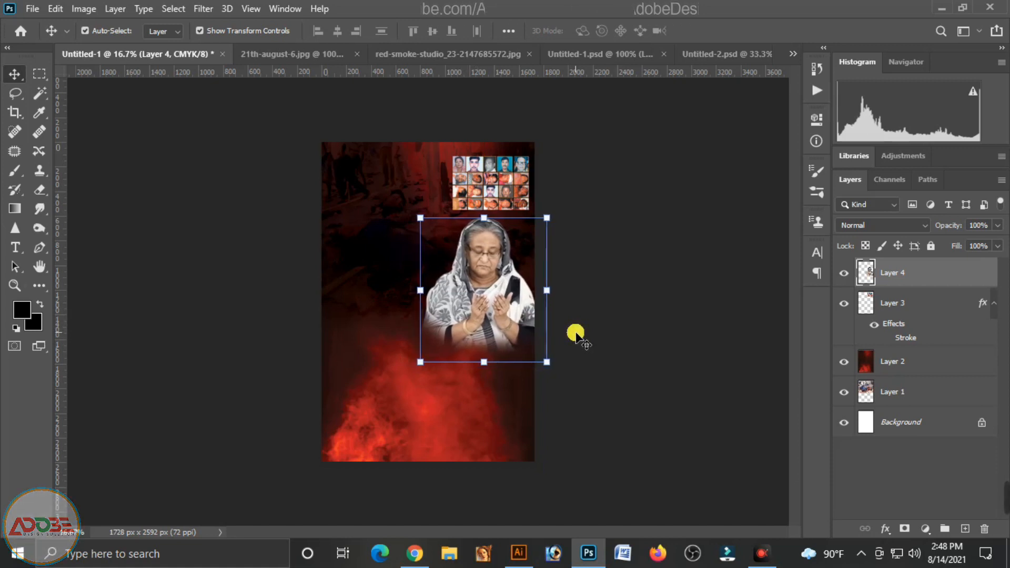
key(shift+Up)
key(shift+Up)
key(shift+Right)
key(shift+Up)
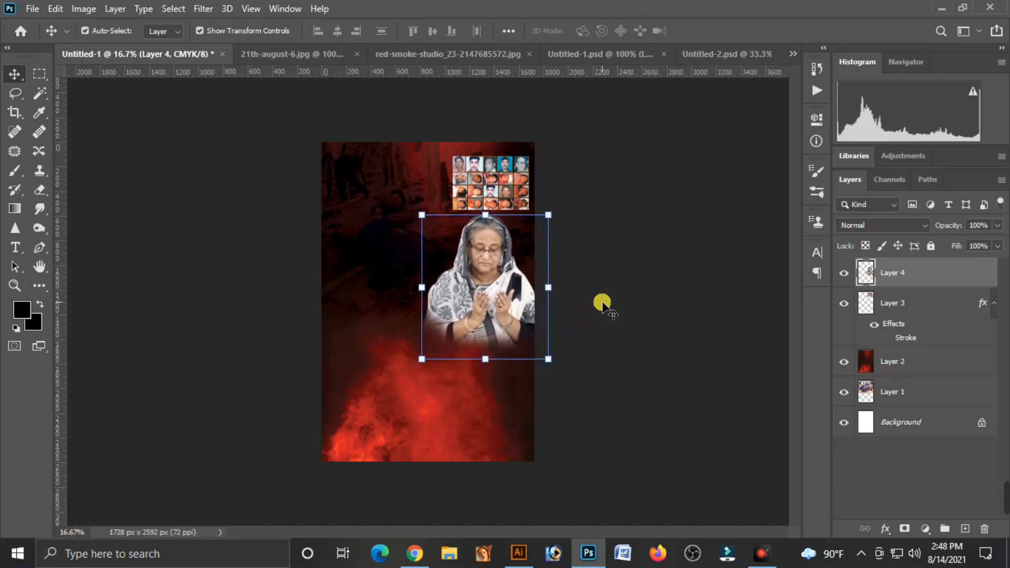
click(603, 304)
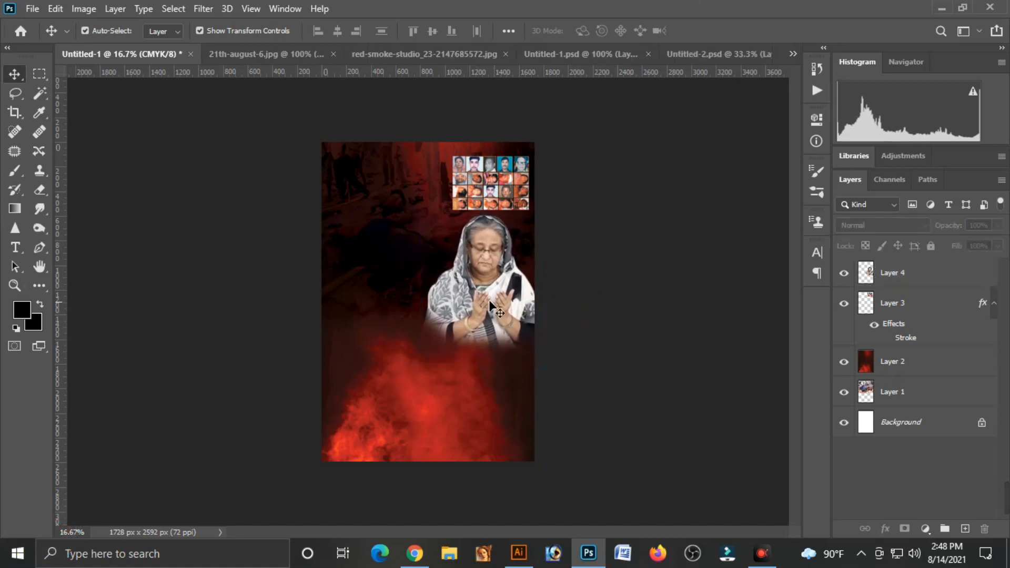
Open Untitled-3.psd from the desktop, bring the portrait of the man with glasses into the poster and position it in the upper-left corner.
click(940, 7)
double_click(249, 24)
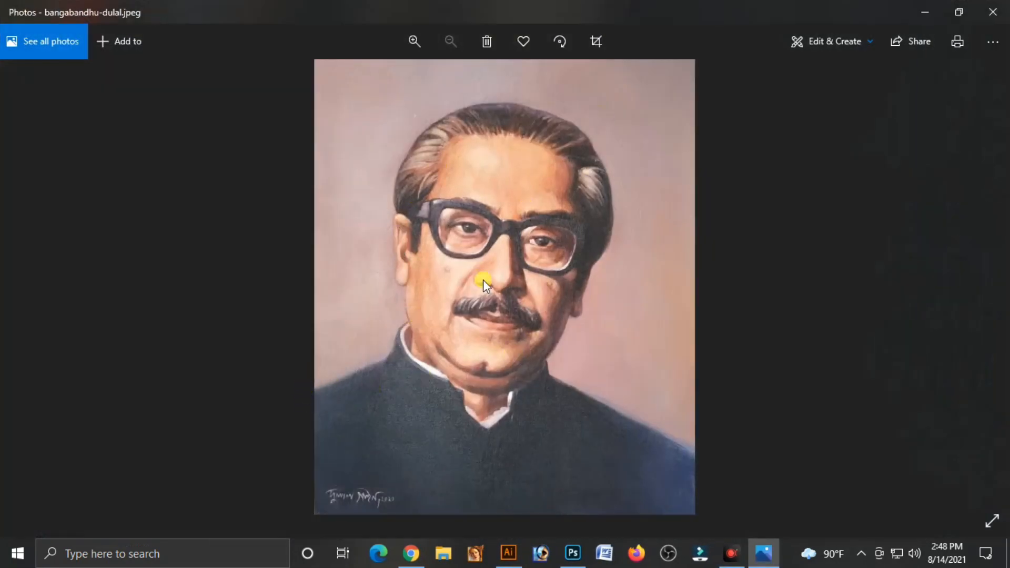
click(993, 12)
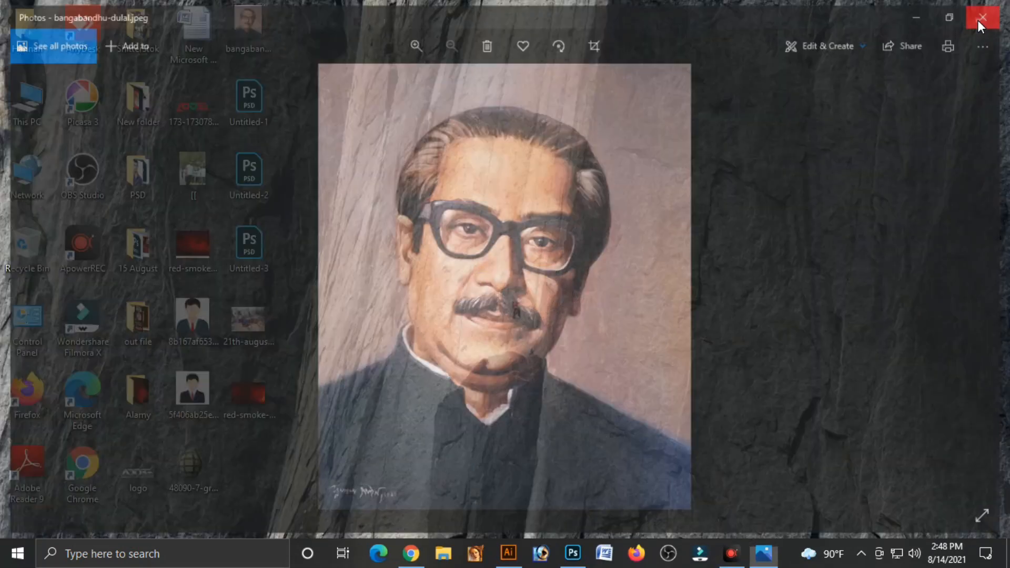
drag(255, 257, 709, 47)
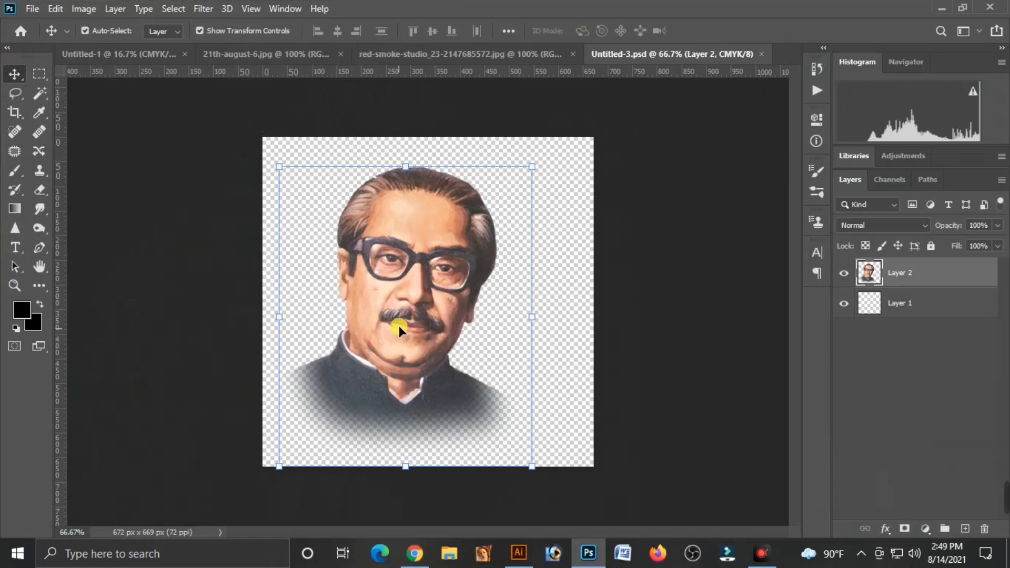
drag(416, 336, 343, 195)
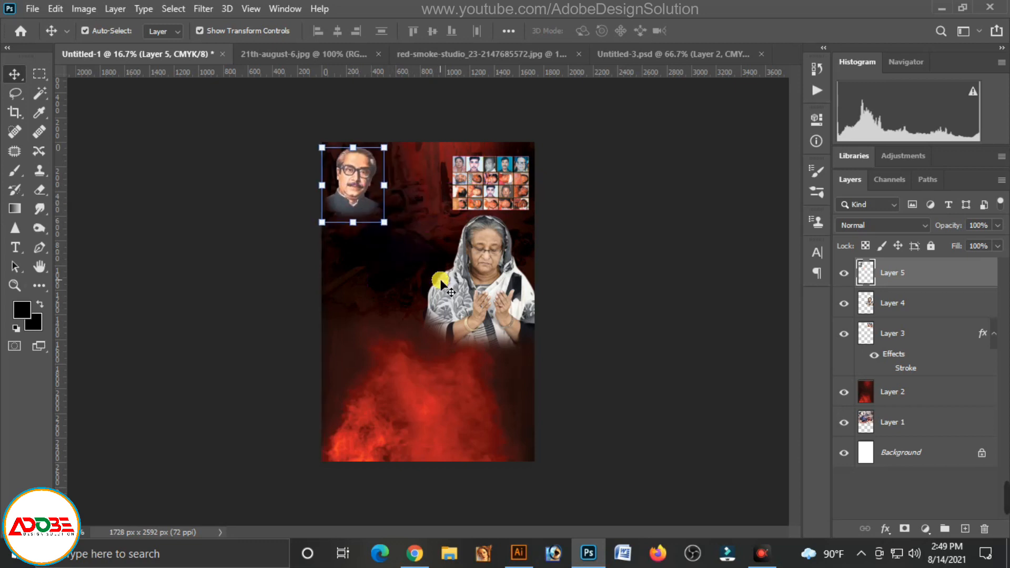
key(shift+Down)
key(shift+Right)
key(shift+Right)
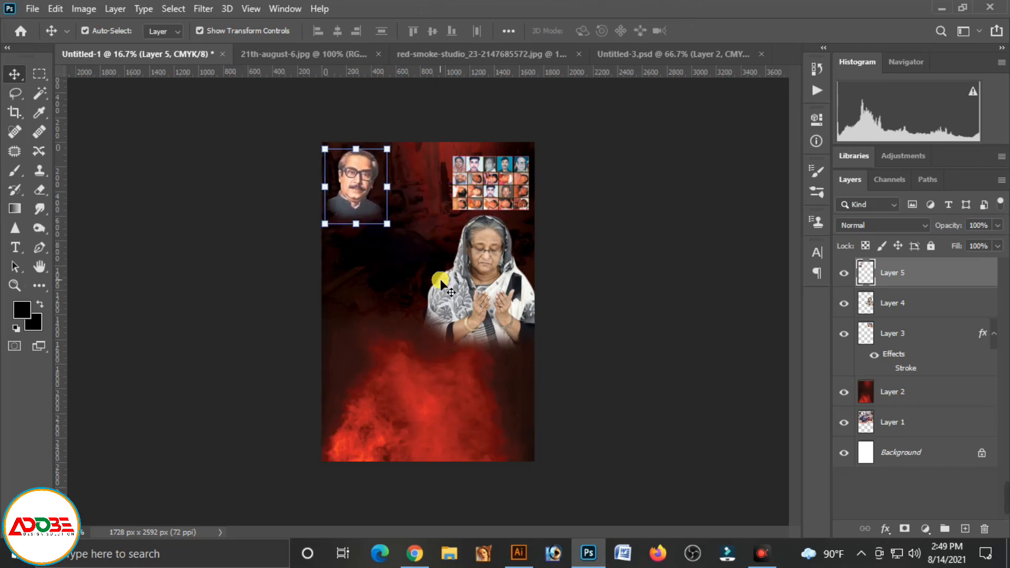
Erase the lower part of the smoke on Layer 2 with the soft Eraser, leaving a curved, faded edge above the white area.
click(397, 297)
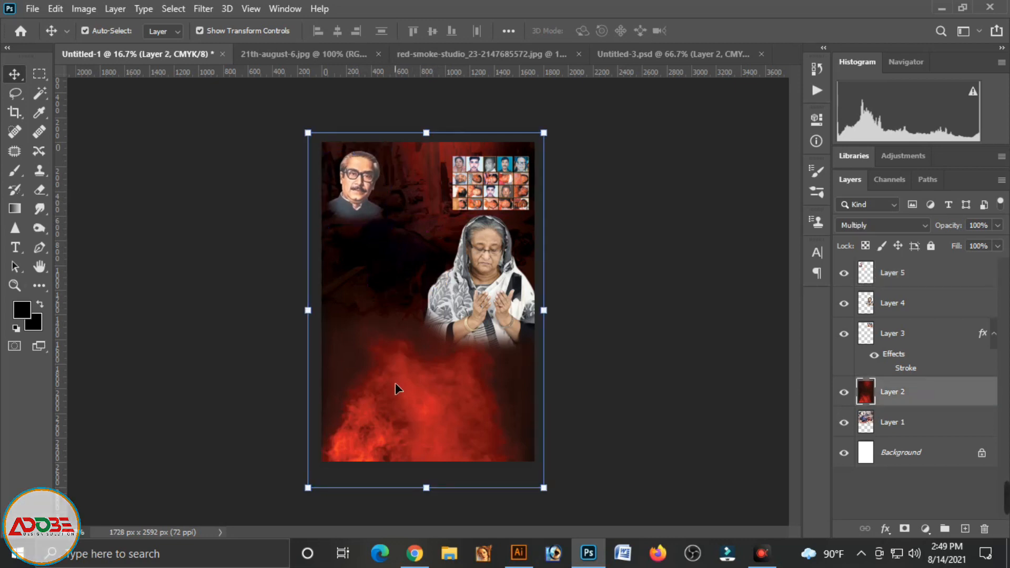
click(624, 365)
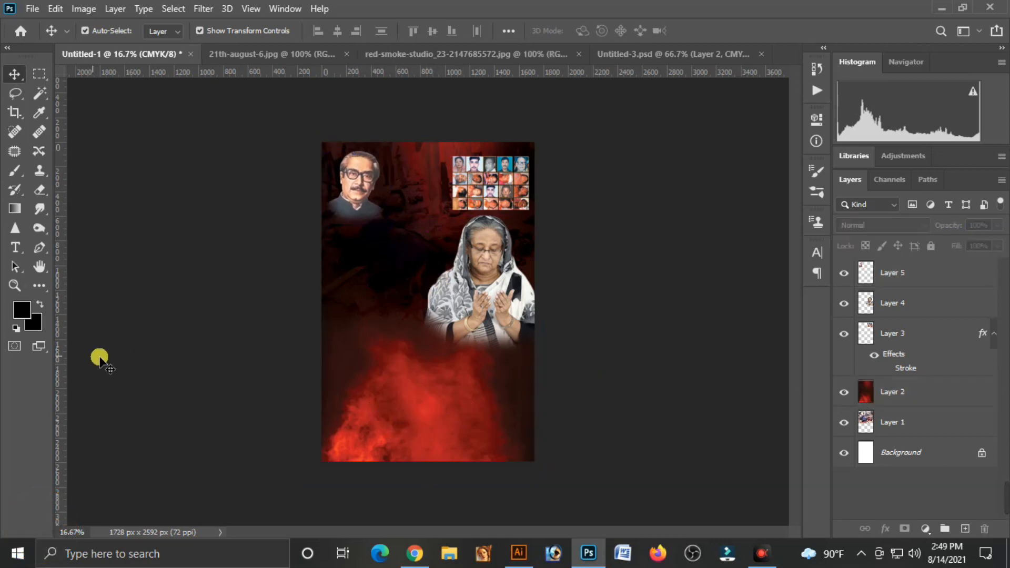
click(894, 404)
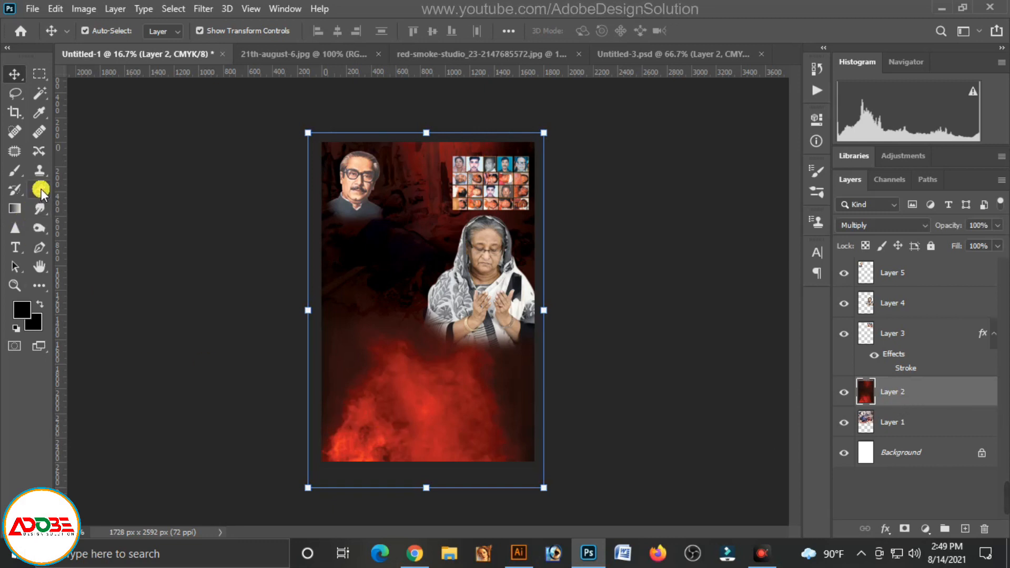
click(41, 191)
mouse_move(338, 472)
mouse_down()
mouse_move(365, 486)
mouse_move(337, 413)
mouse_move(358, 418)
mouse_move(409, 477)
mouse_move(517, 499)
mouse_move(448, 493)
mouse_move(482, 486)
mouse_move(422, 474)
mouse_move(468, 462)
mouse_move(456, 459)
mouse_move(552, 466)
mouse_move(362, 372)
mouse_move(452, 445)
mouse_move(408, 424)
mouse_move(347, 363)
mouse_move(364, 355)
mouse_move(495, 415)
mouse_move(563, 407)
mouse_move(507, 411)
mouse_move(546, 420)
mouse_move(552, 407)
mouse_move(487, 408)
mouse_move(446, 394)
mouse_move(543, 408)
mouse_up()
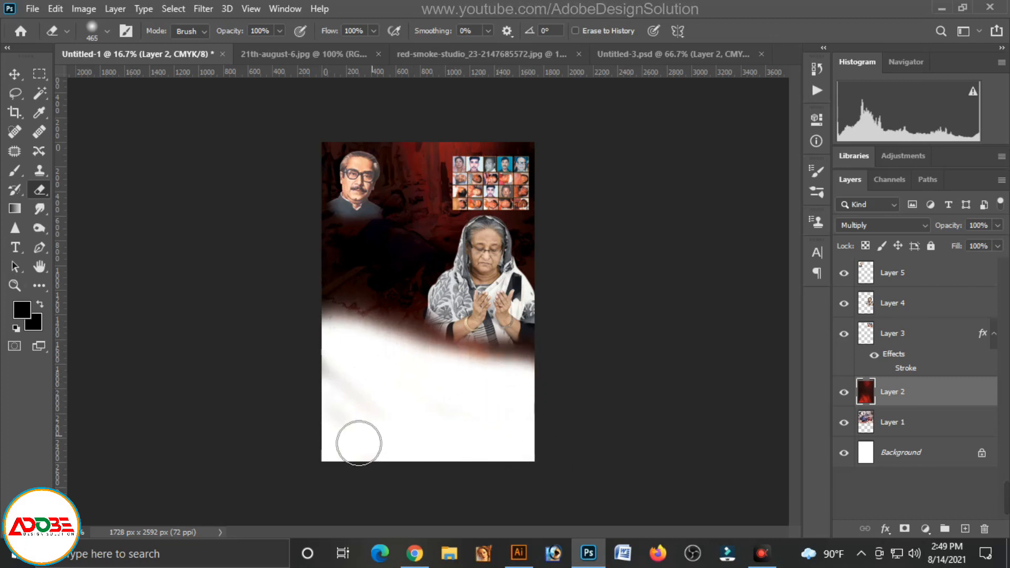
drag(358, 443, 396, 457)
mouse_move(391, 402)
mouse_down()
mouse_move(345, 350)
mouse_move(385, 385)
mouse_move(518, 414)
mouse_up()
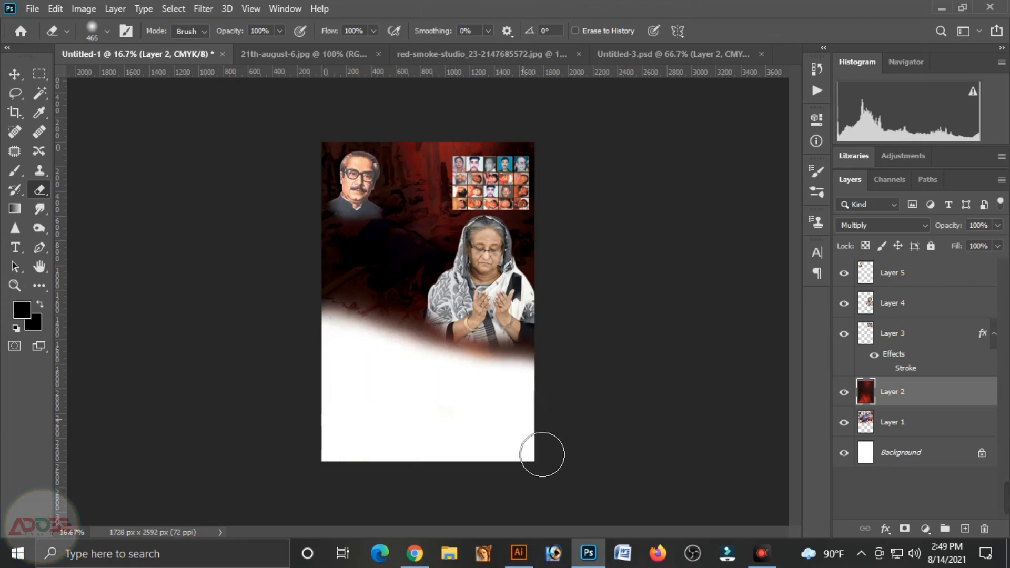
drag(316, 444, 339, 467)
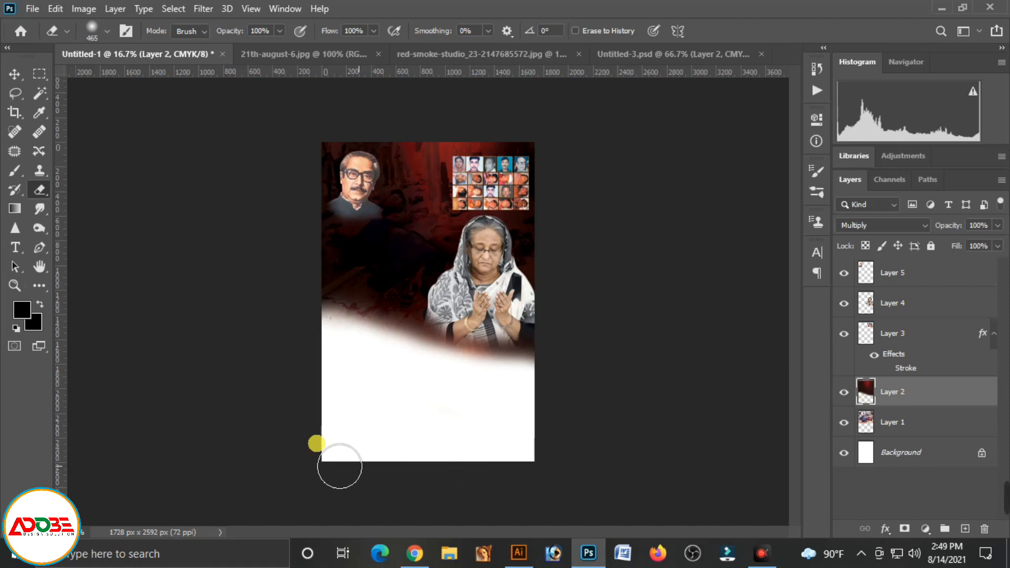
Lasso the page's lower area with a wavy upper edge and fill the selection with the background colour on a new layer above Layer 2.
click(15, 93)
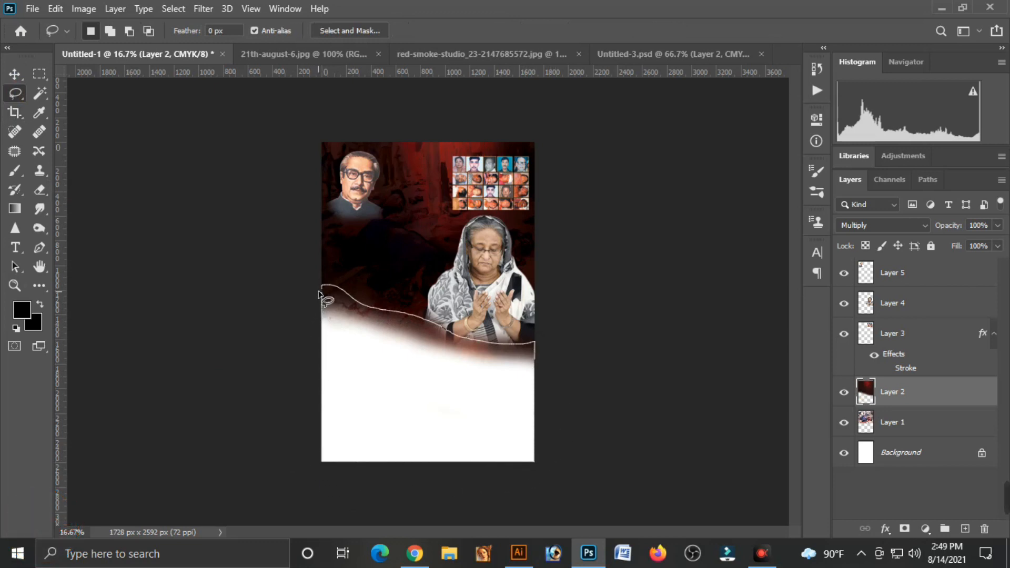
drag(320, 291, 325, 293)
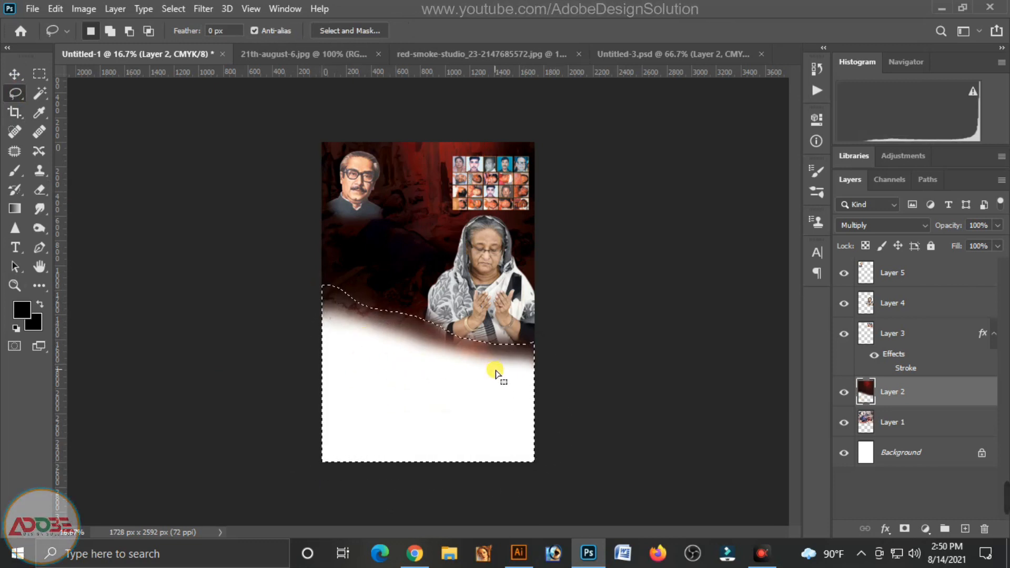
click(967, 530)
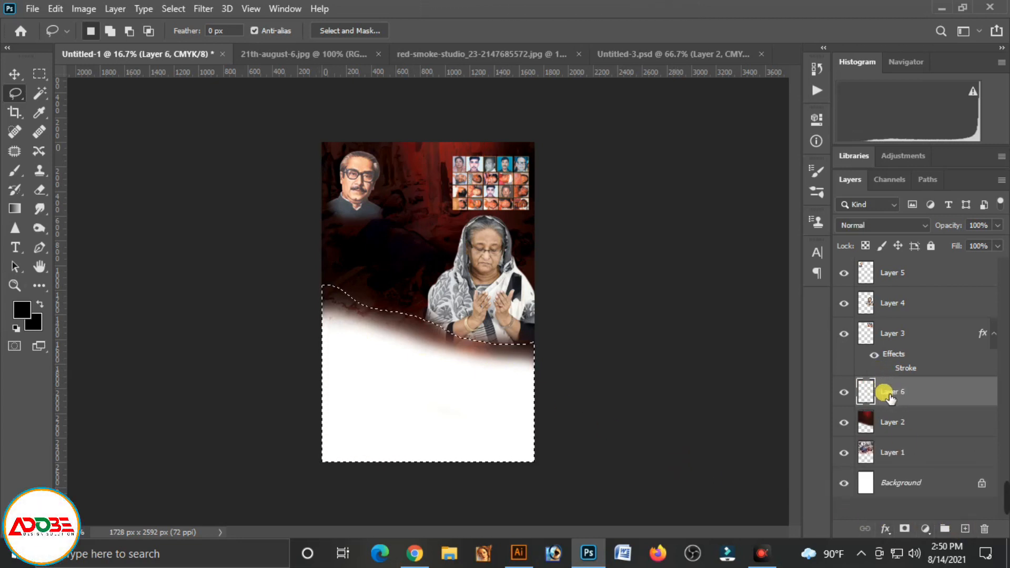
key(ctrl+BackSpace)
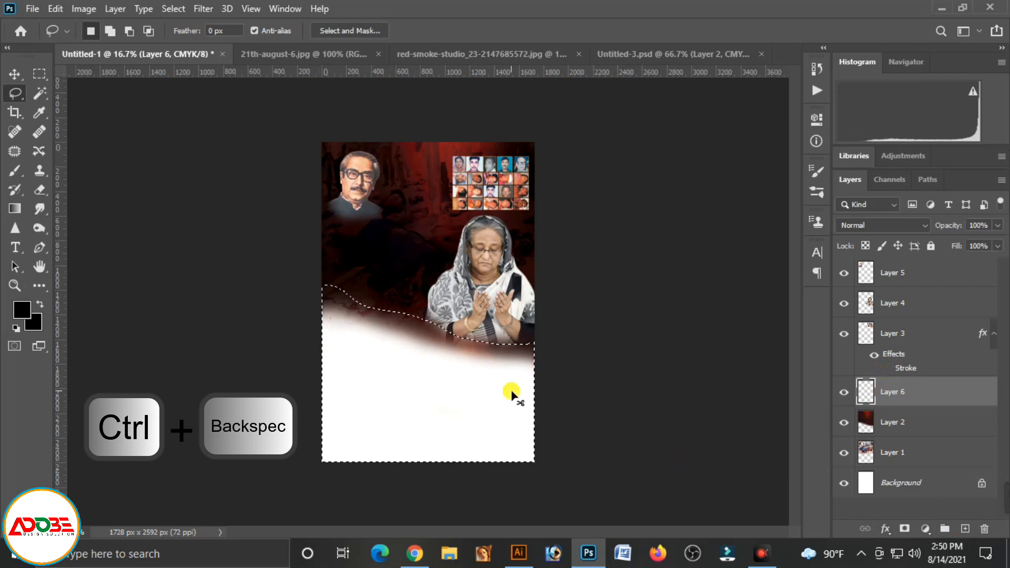
Fill the wavy lower selection on Layer 6 with the black background colour and apply a Normal, 100% red Color Overlay (#ed1c24).
key(ctrl+BackSpace)
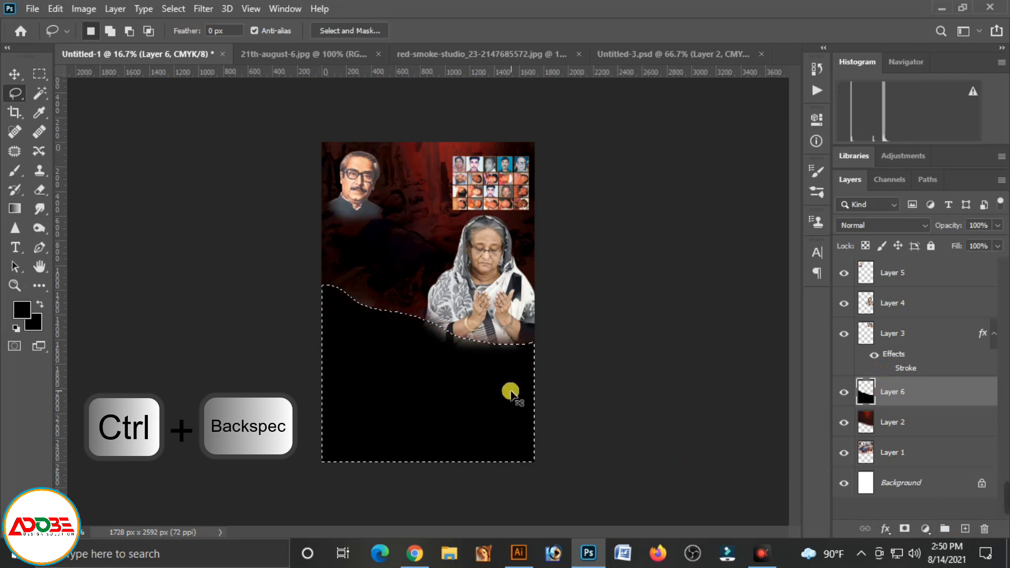
click(885, 531)
click(920, 479)
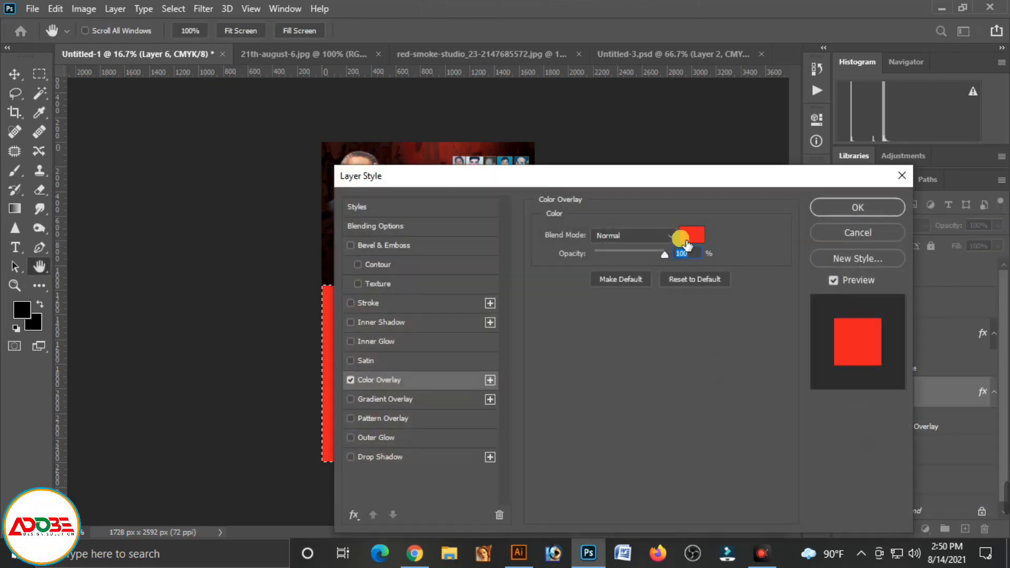
click(694, 235)
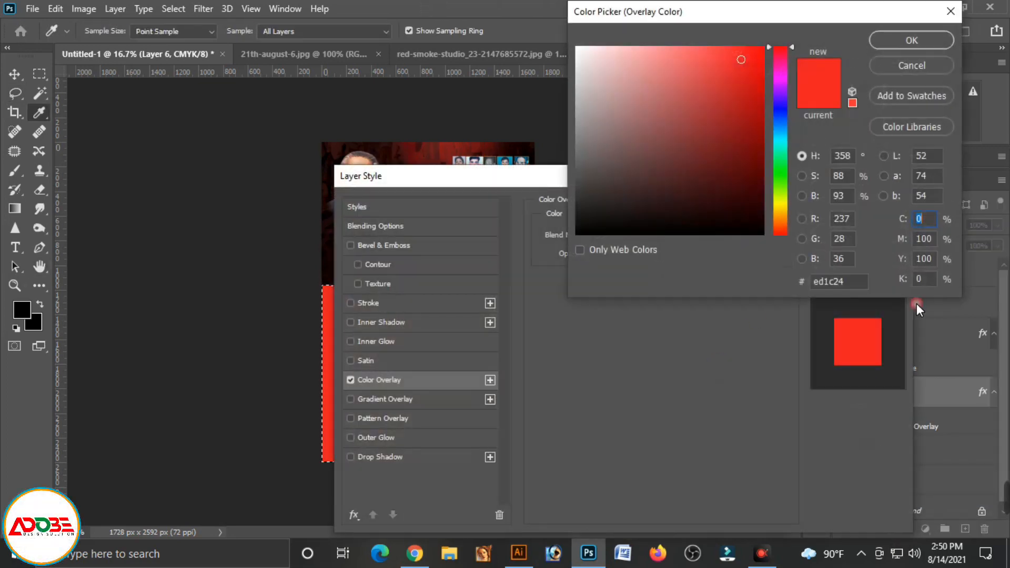
click(928, 40)
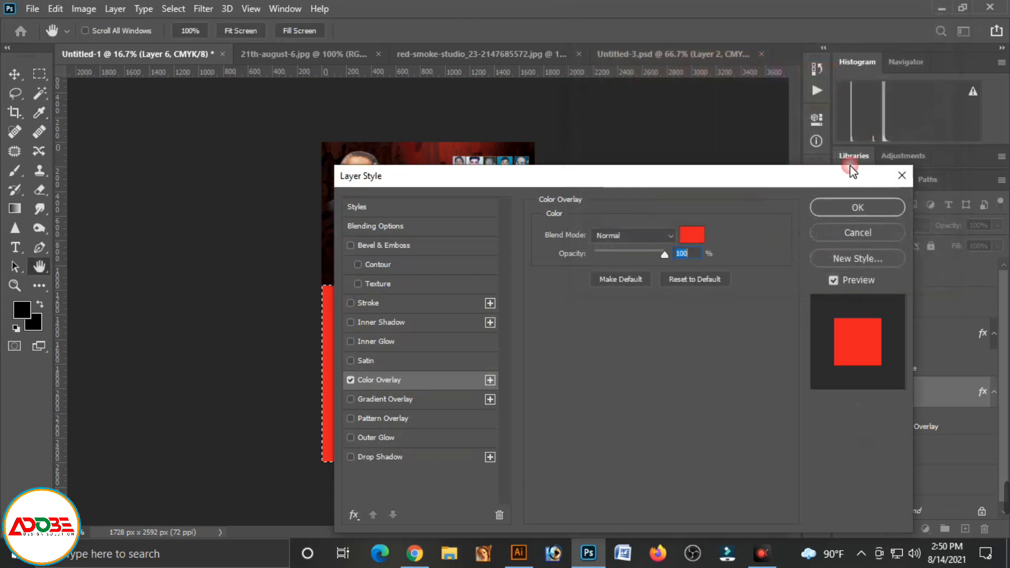
click(847, 206)
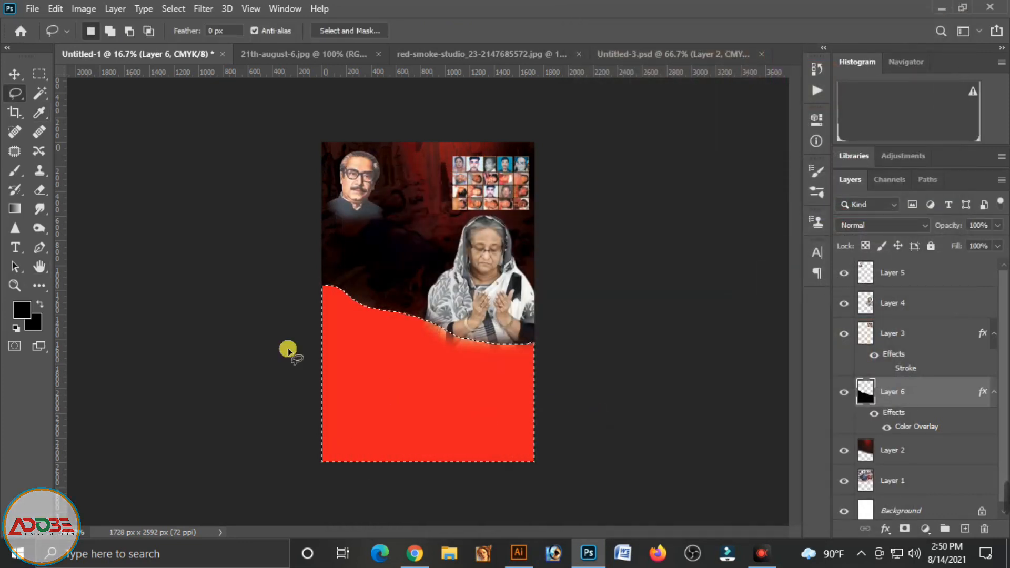
Deselect the wavy area, scale the red shape to about 109% width and 110% height, and send it behind Layer 1.
click(15, 76)
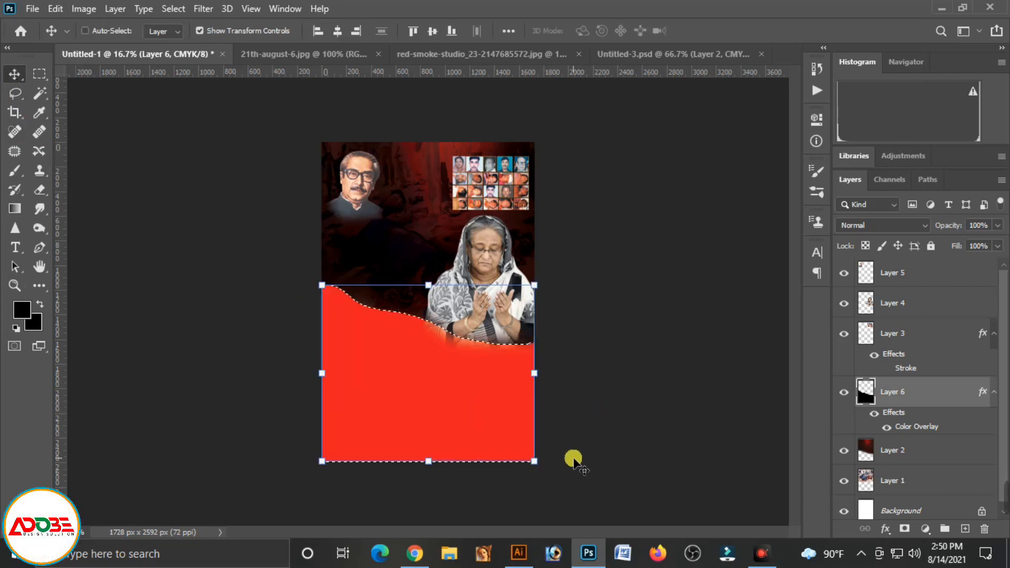
key(ctrl+d)
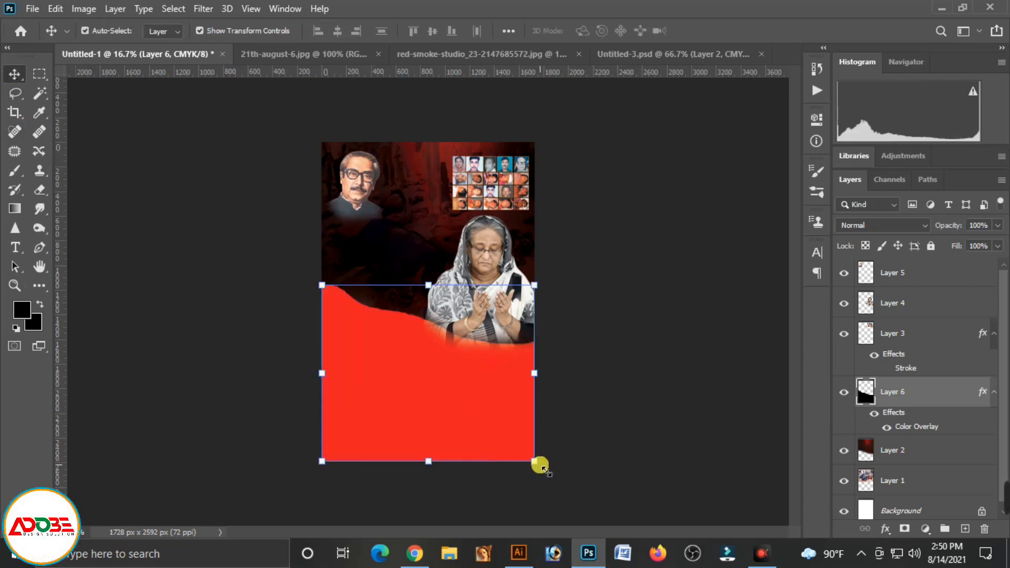
drag(540, 466, 549, 472)
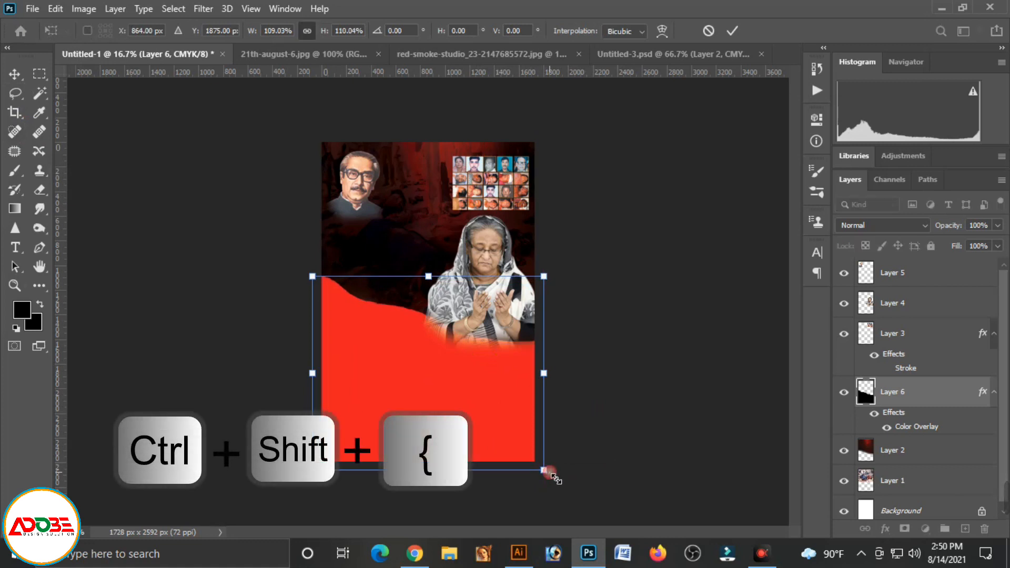
key(Return)
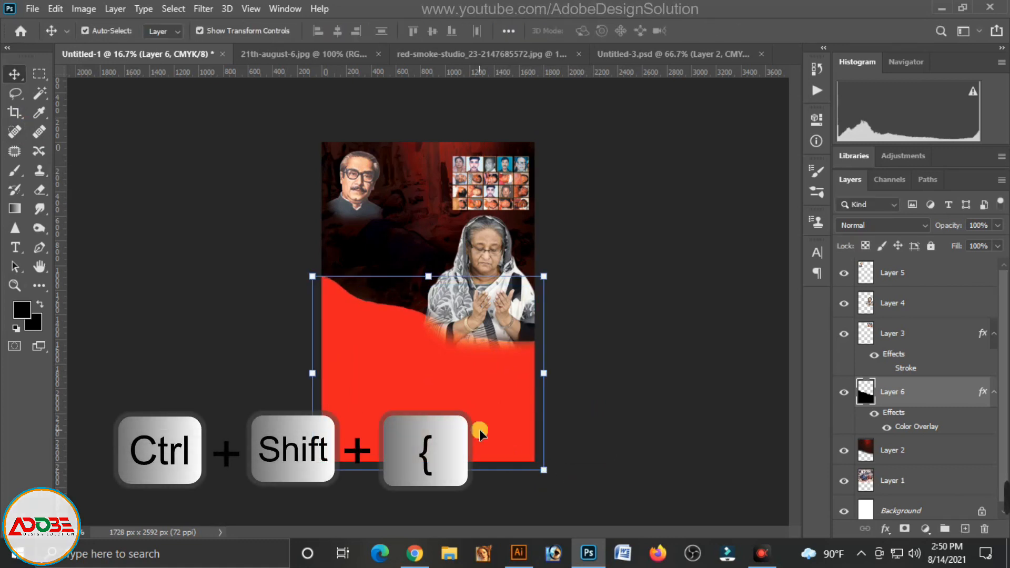
key(ctrl+shift+bracketleft)
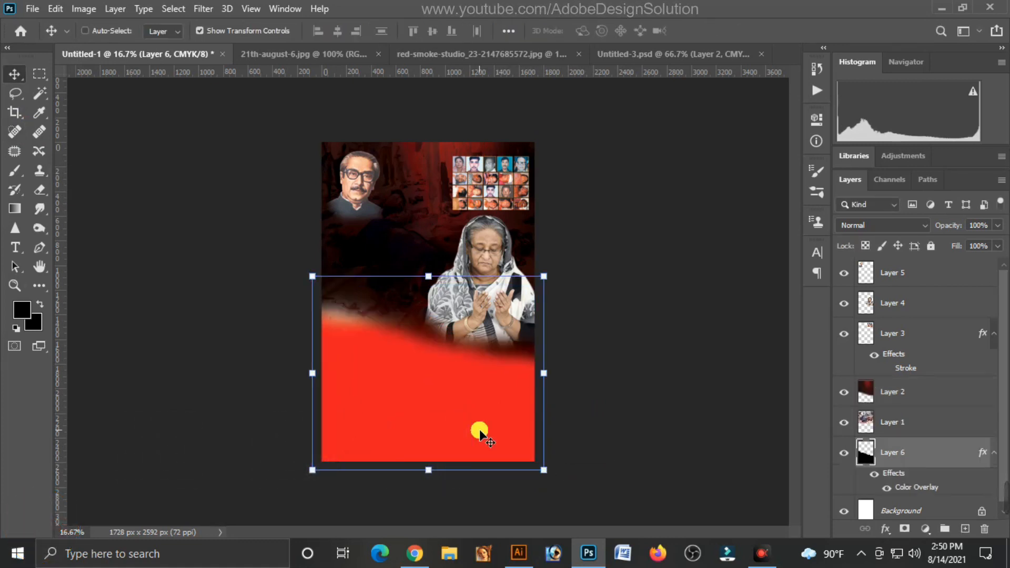
ctrl+click(600, 408)
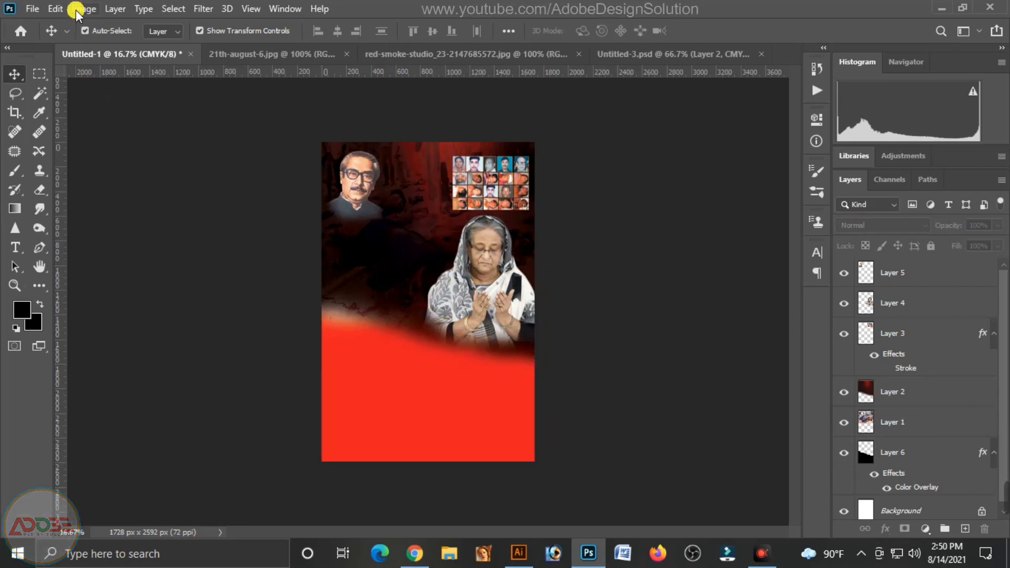
Start saving a copy of the poster on the computer, choosing the Desktop > Alamy > photoshop CC folder as the location.
click(33, 8)
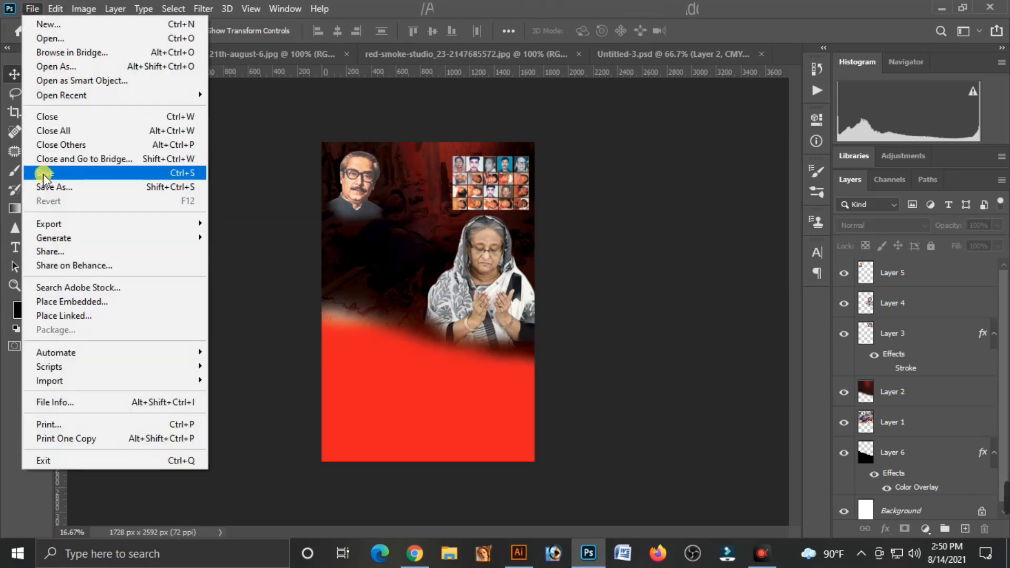
click(52, 187)
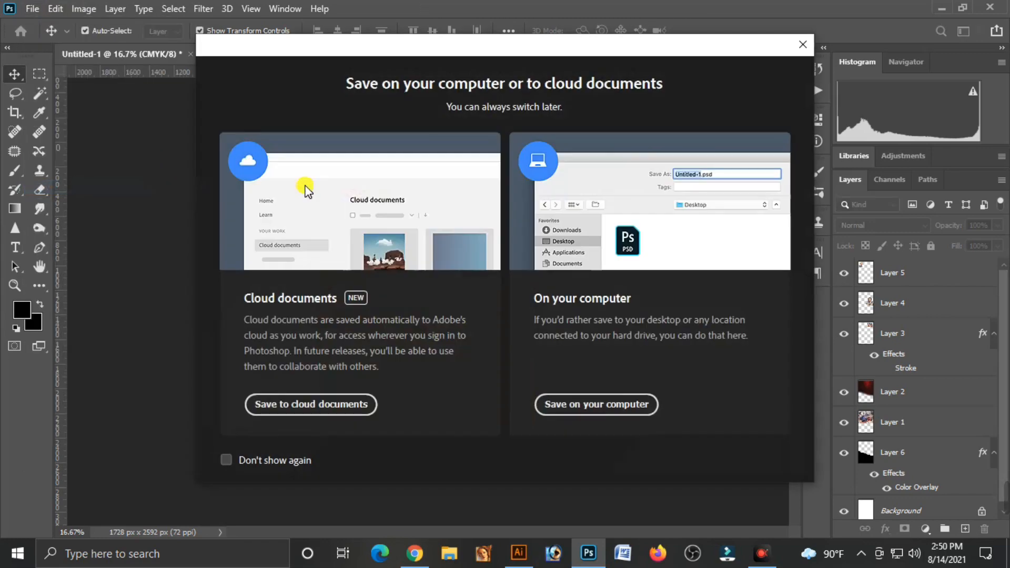
click(626, 418)
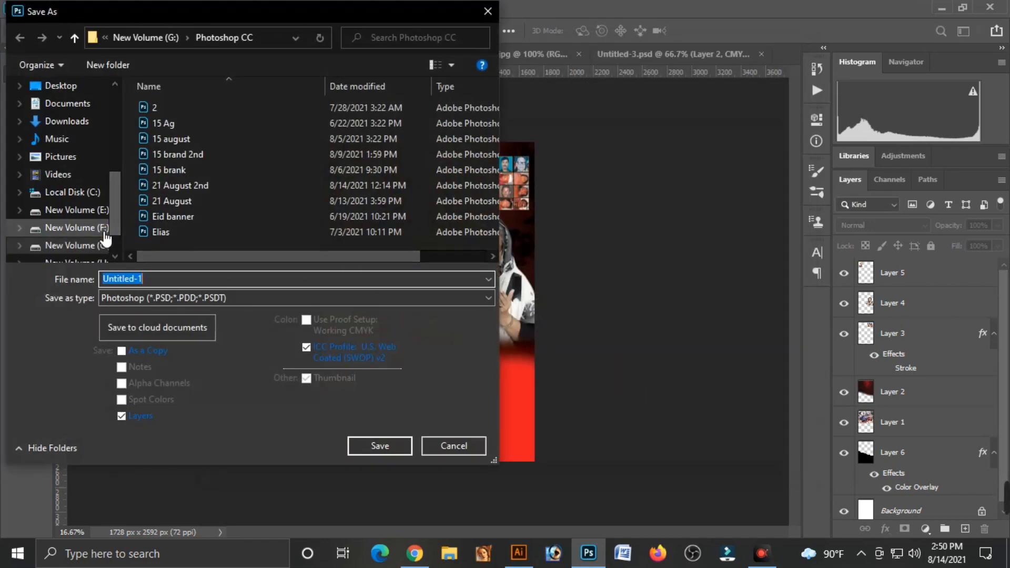
click(104, 232)
click(67, 122)
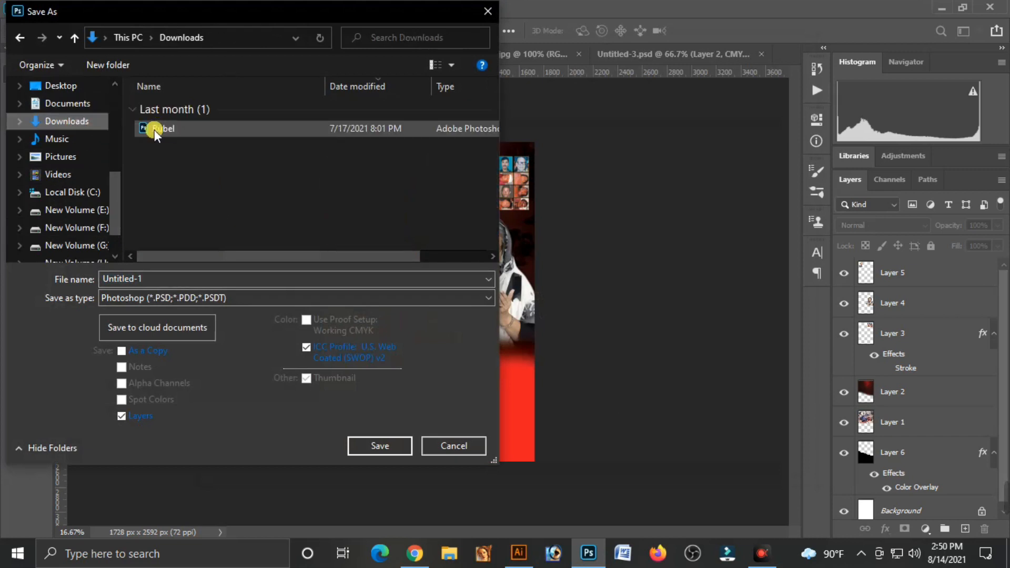
click(62, 86)
double_click(270, 143)
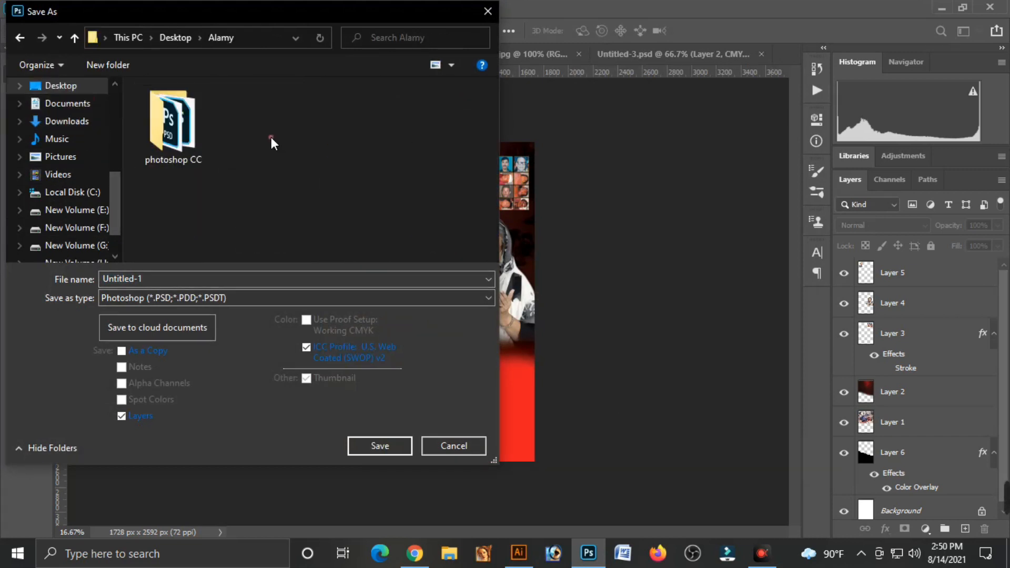
double_click(167, 142)
Name the file 21 August 2nd and save it as a Photoshop document with Maximize Compatibility enabled.
double_click(172, 280)
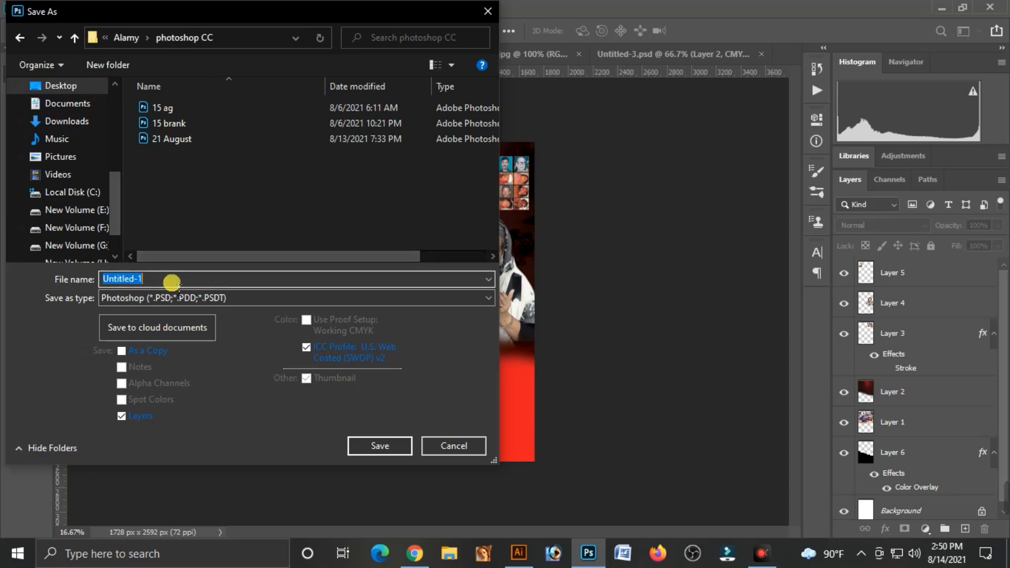
text(21 A)
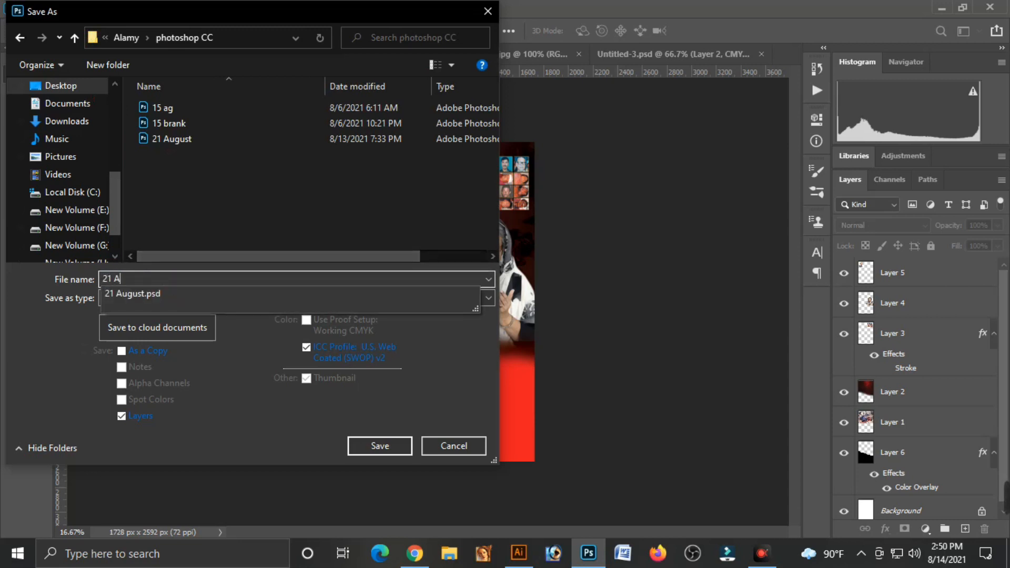
text(ugust 2nd)
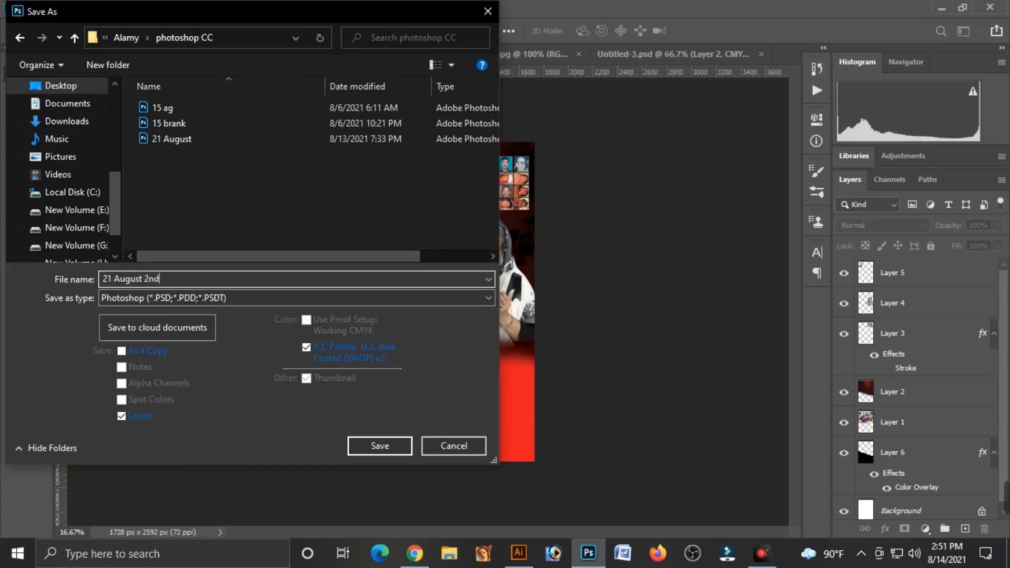
click(396, 447)
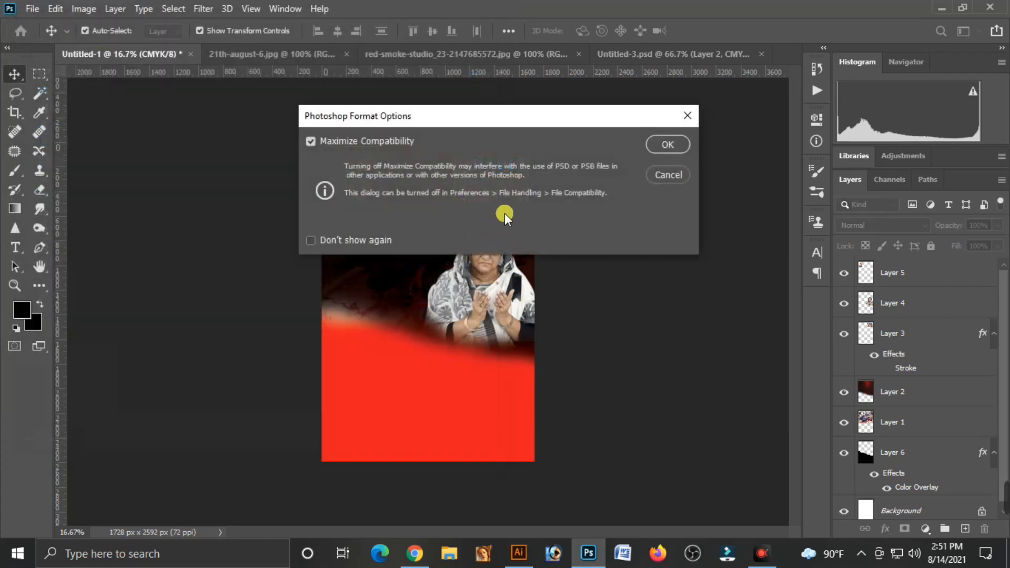
click(668, 145)
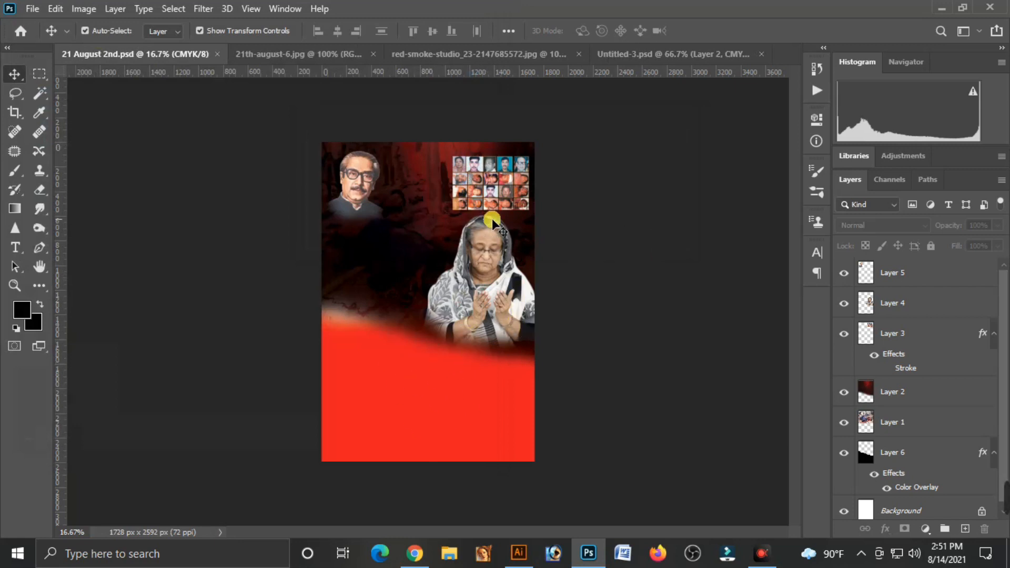
Switch to Illustrator and create a new 6.944 × 4.167 in document in CMYK Color with 72 ppi raster effects.
click(520, 554)
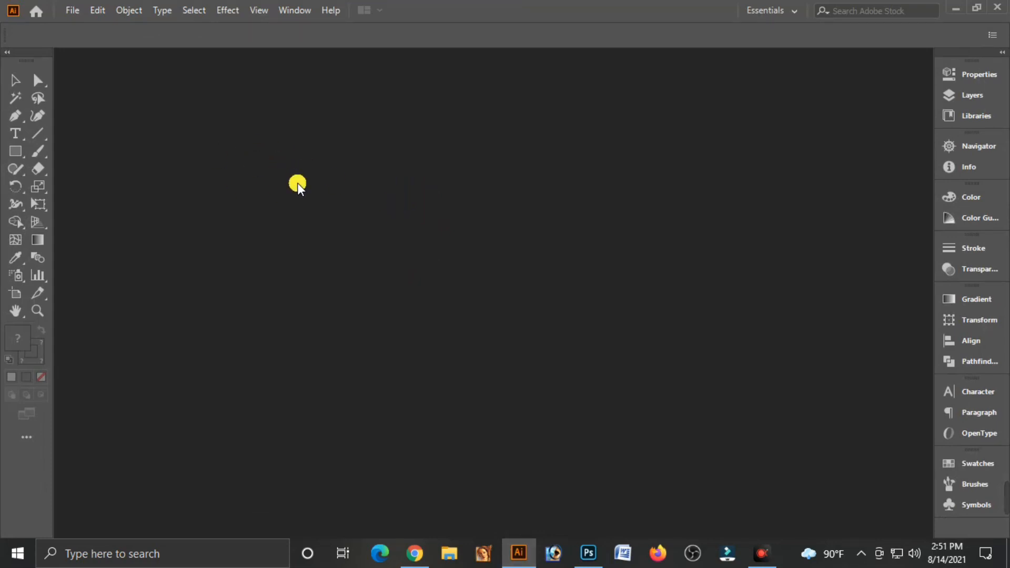
click(72, 10)
click(88, 29)
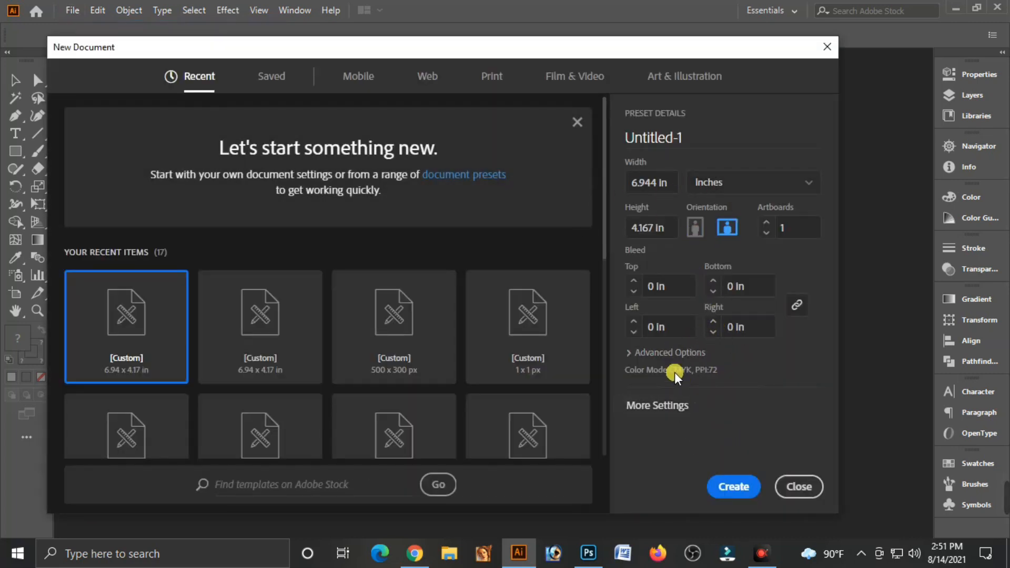
click(634, 353)
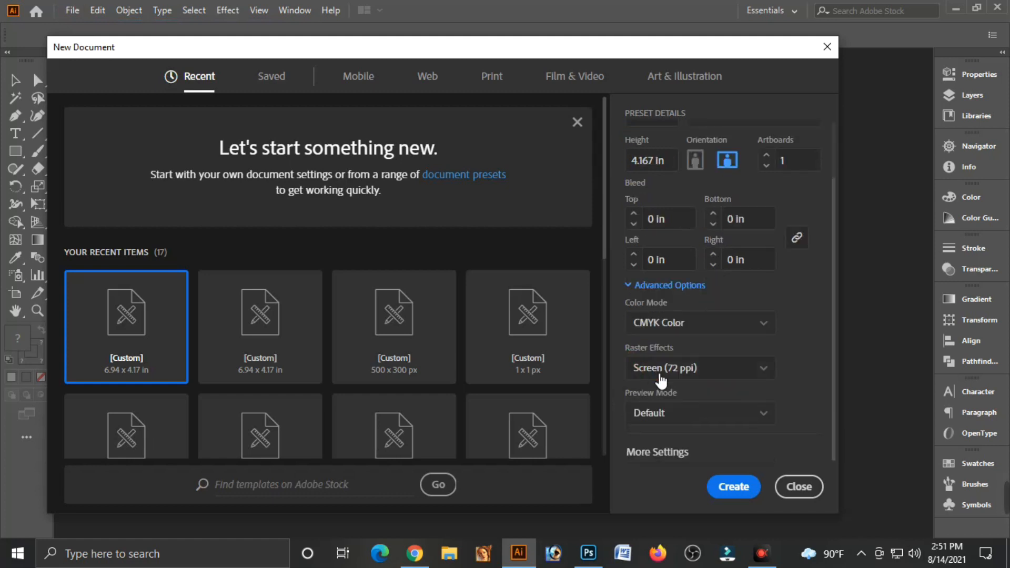
click(695, 333)
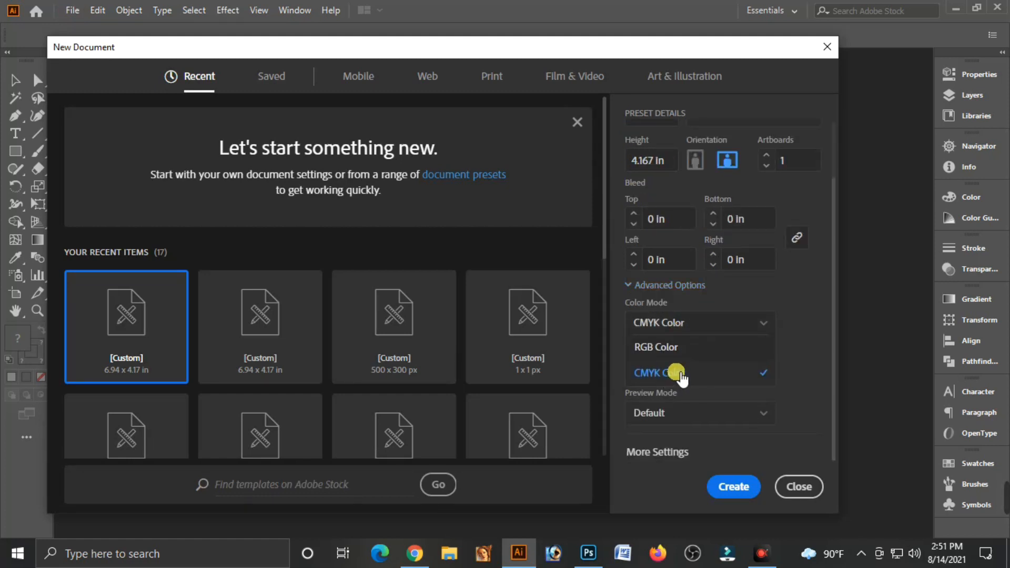
click(681, 373)
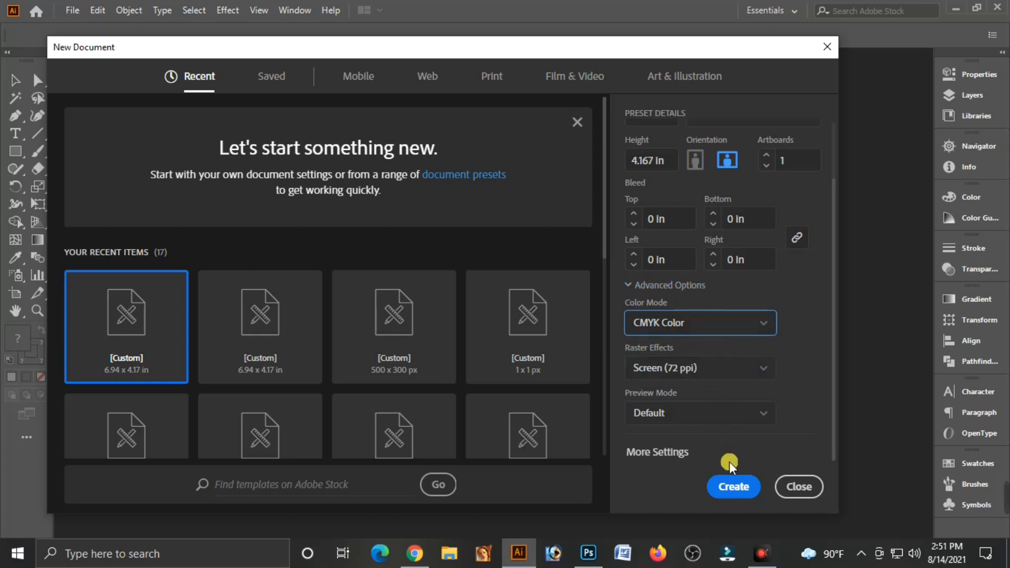
click(744, 487)
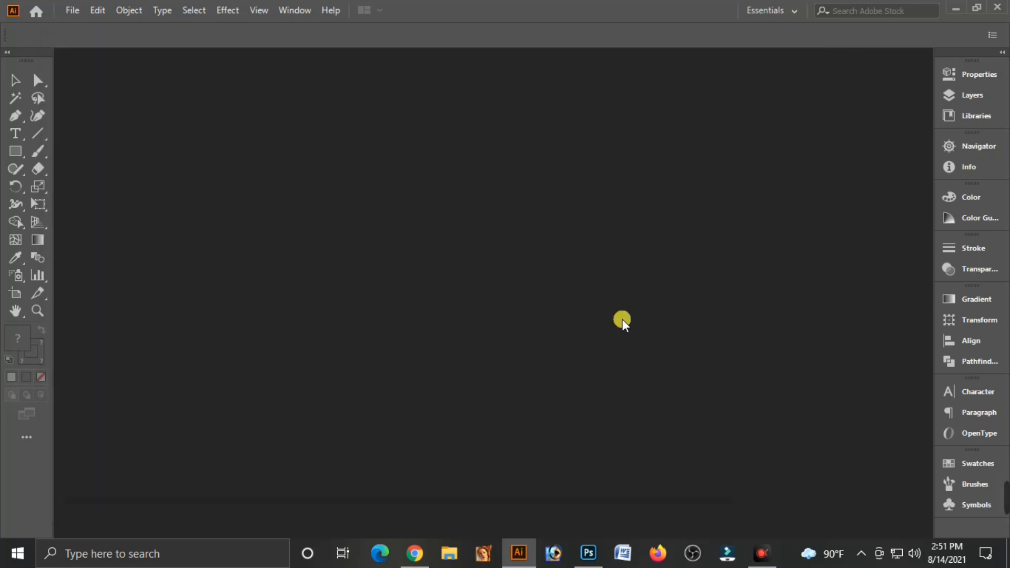
Show the rulers around the new artboard and set their unit to inches.
key(ctrl+minus)
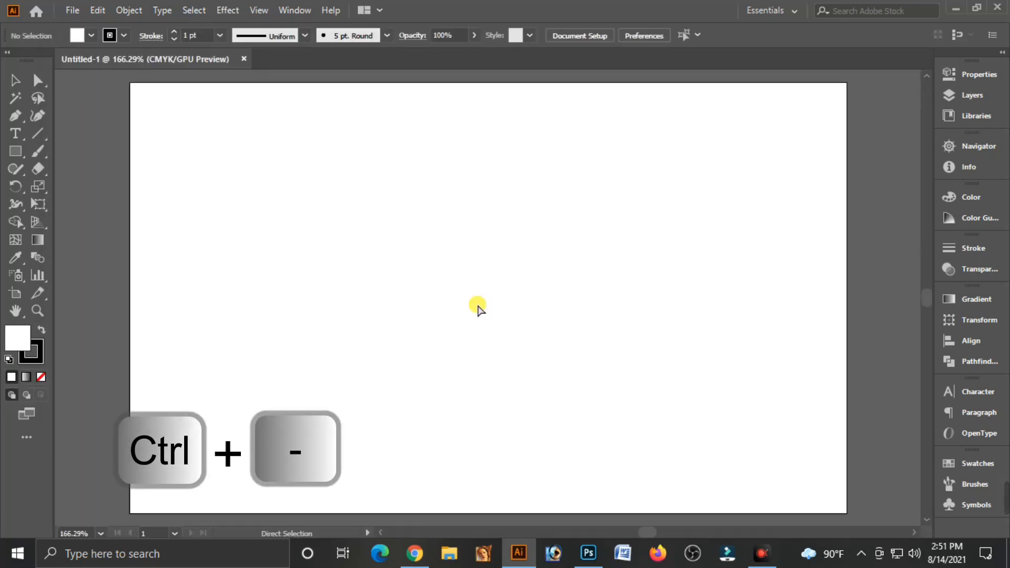
key(ctrl+minus)
key(ctrl+minus)
key(ctrl+minus)
key(ctrl+minus)
key(ctrl+minus)
key(ctrl+minus)
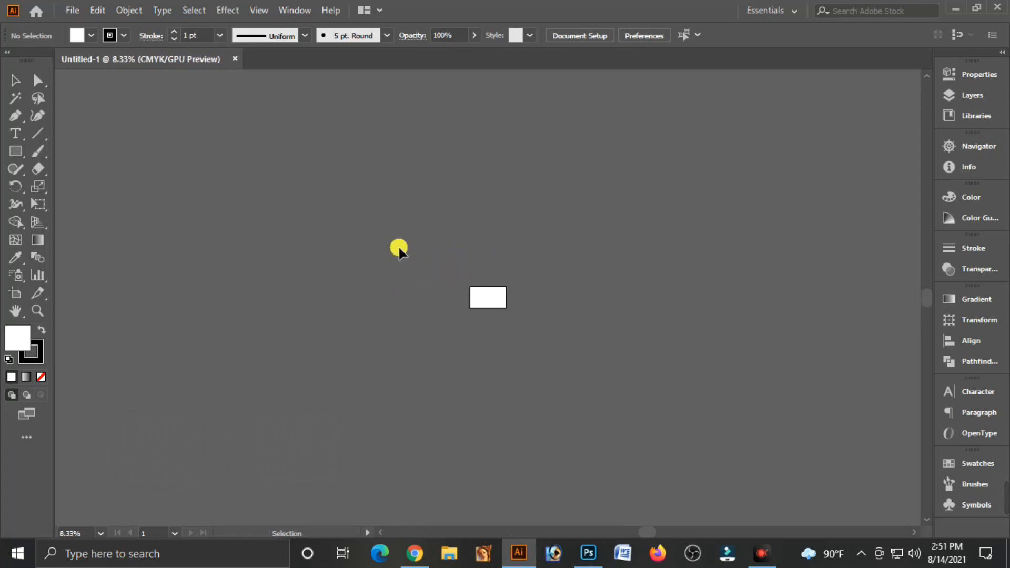
key(ctrl+r)
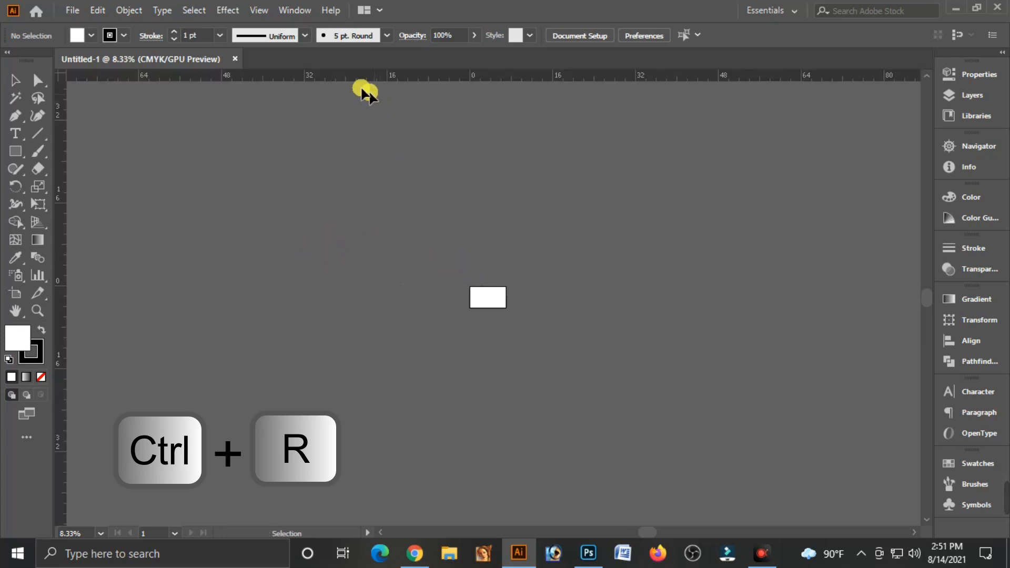
right_click(360, 77)
click(403, 118)
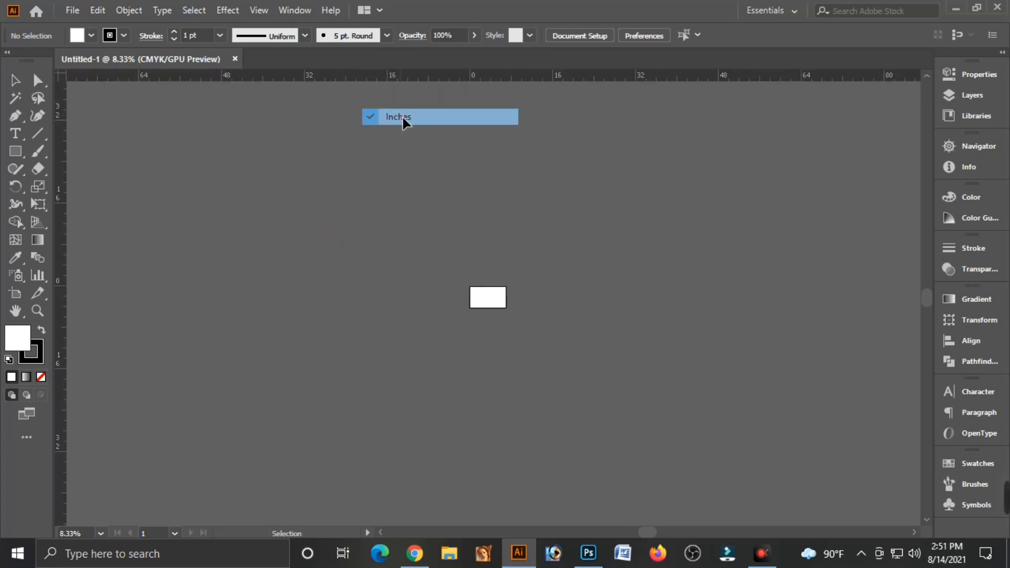
click(406, 152)
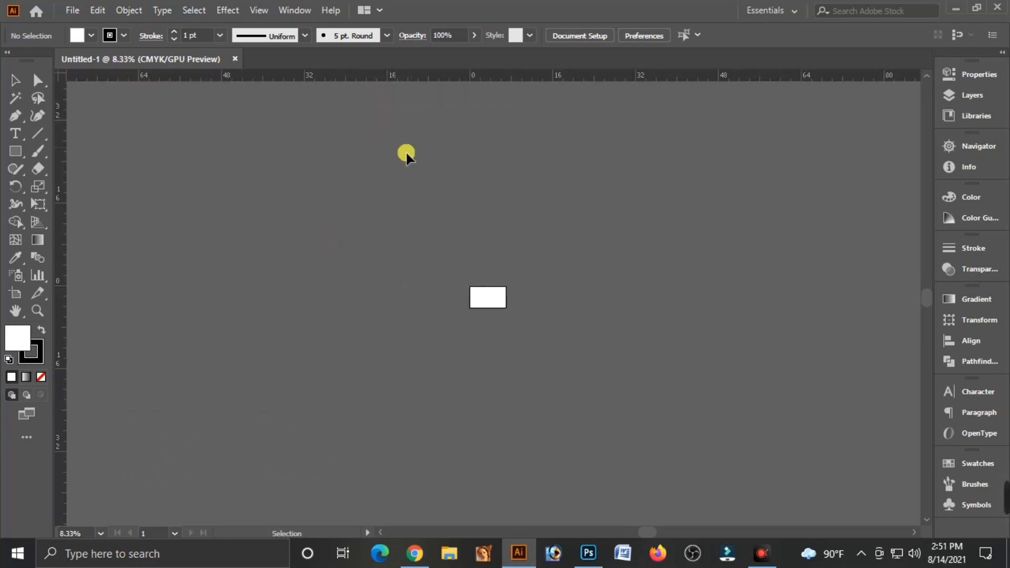
Draw a rectangle 24 in wide and 36 in high beside the small artboard.
click(16, 151)
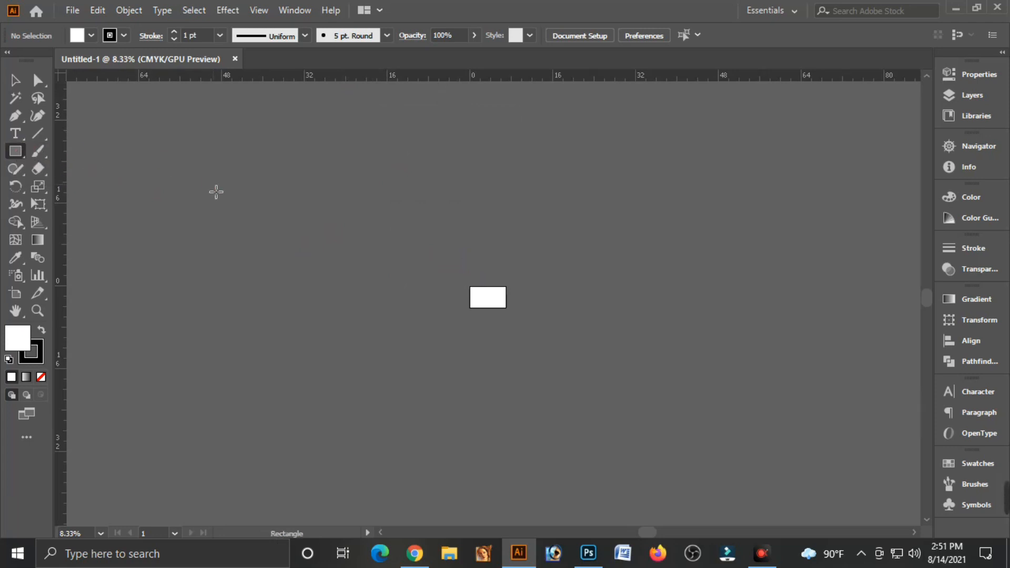
click(362, 237)
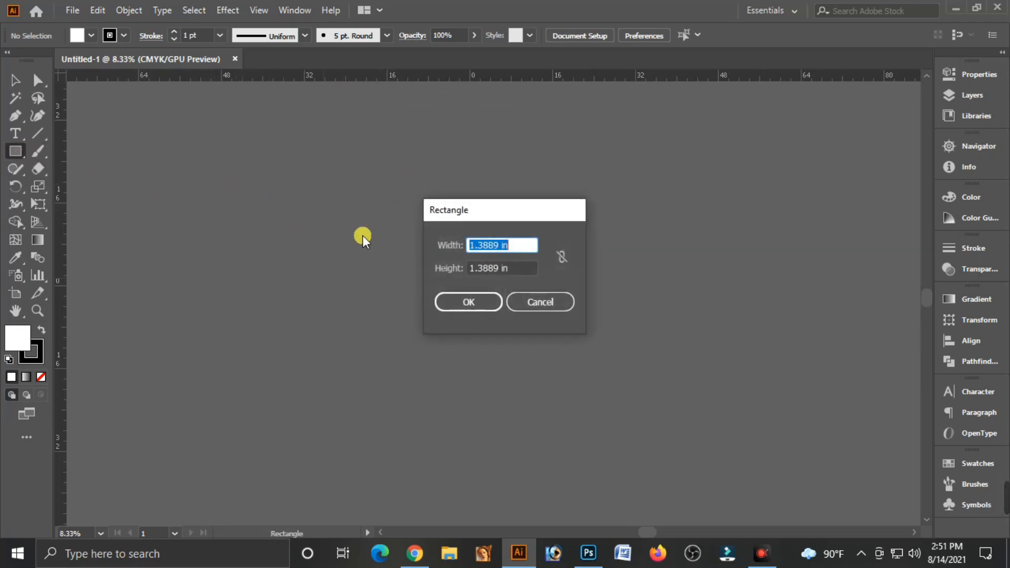
text(24)
key(Tab)
text(36)
click(468, 247)
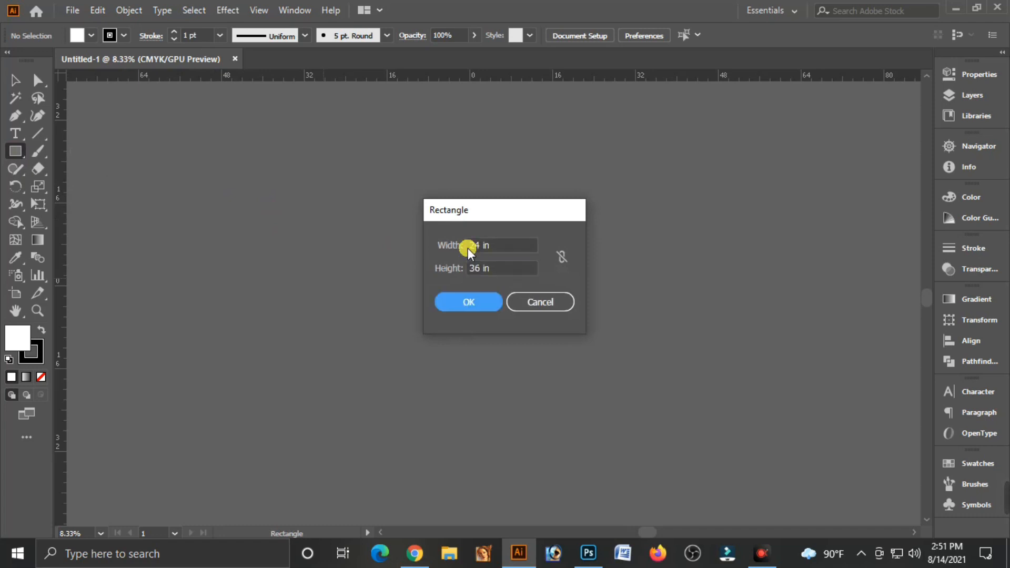
click(470, 302)
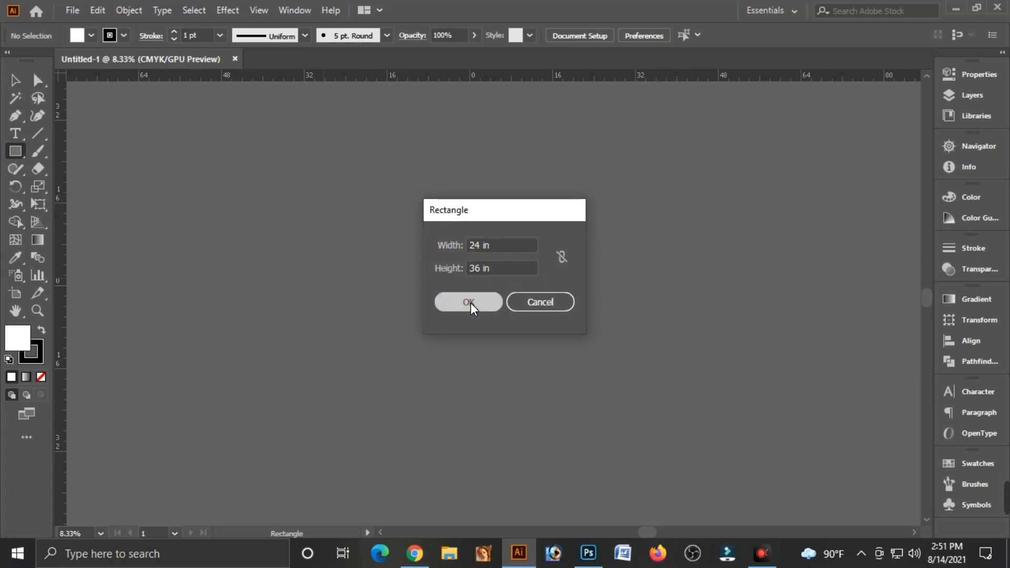
Remove the stroke from the 24 × 36 in rectangle, leaving only its white fill.
click(20, 83)
drag(316, 304, 311, 282)
drag(207, 183, 393, 355)
drag(508, 371, 487, 297)
click(598, 266)
click(485, 275)
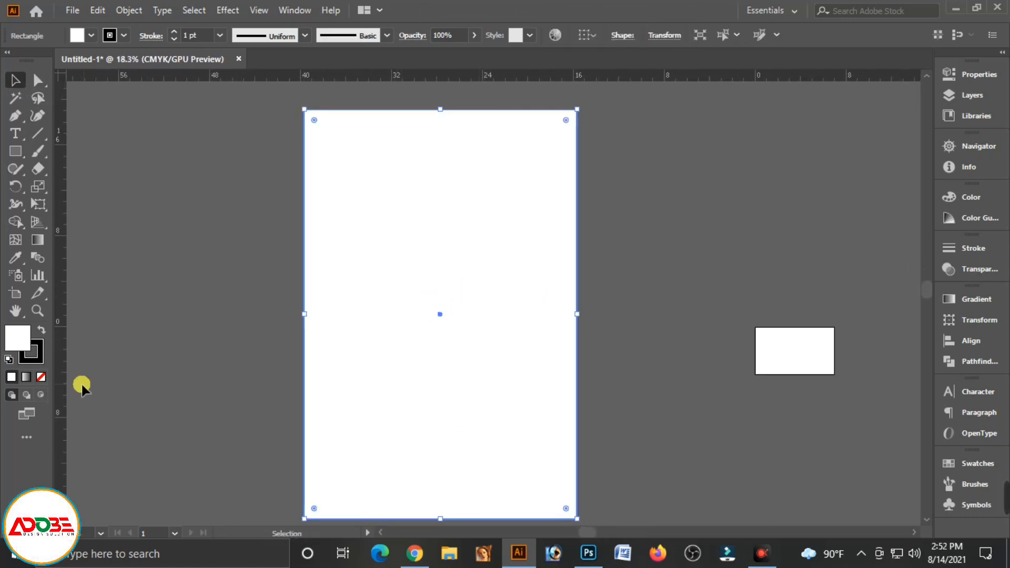
click(36, 359)
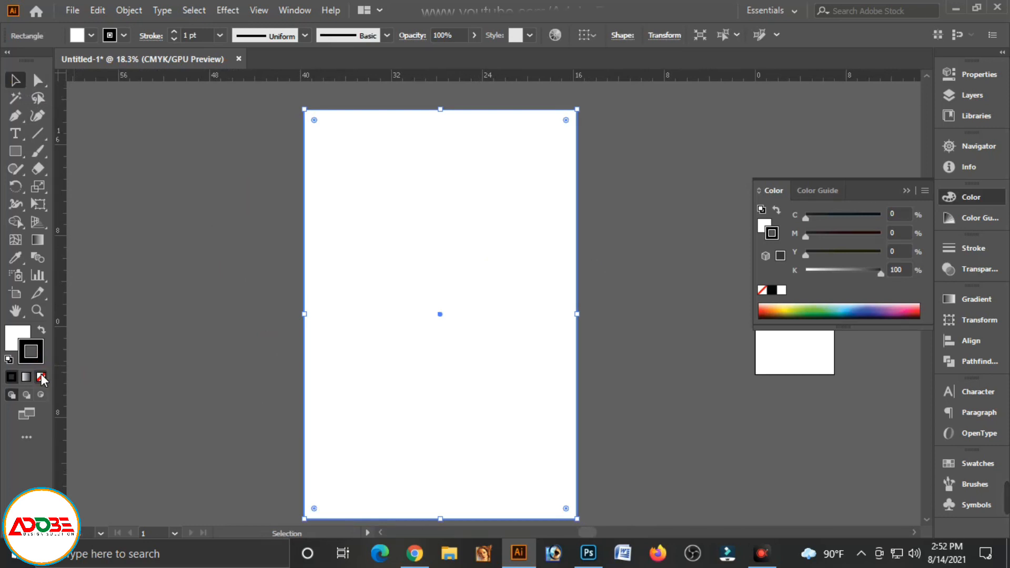
click(41, 375)
click(16, 336)
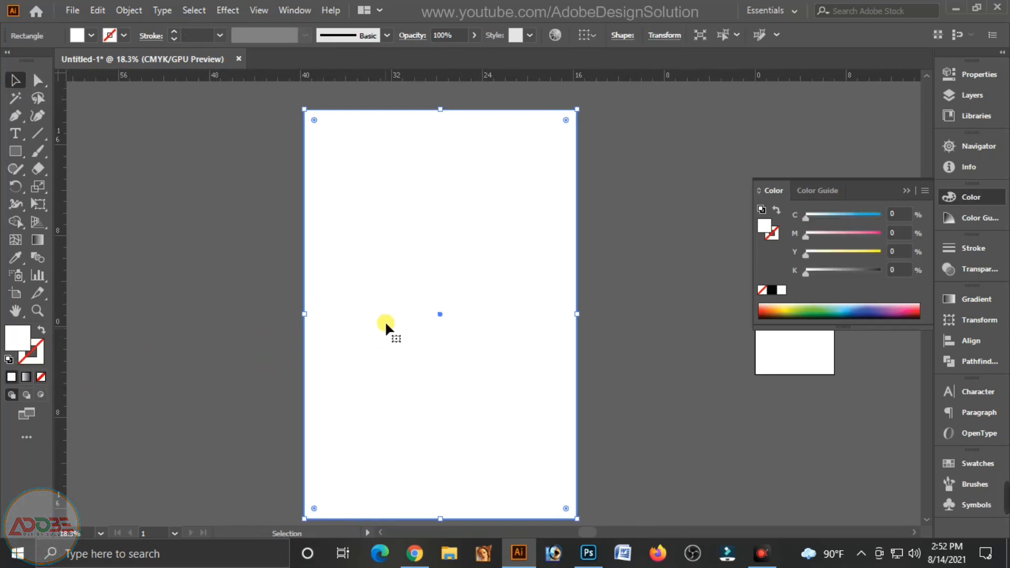
click(260, 272)
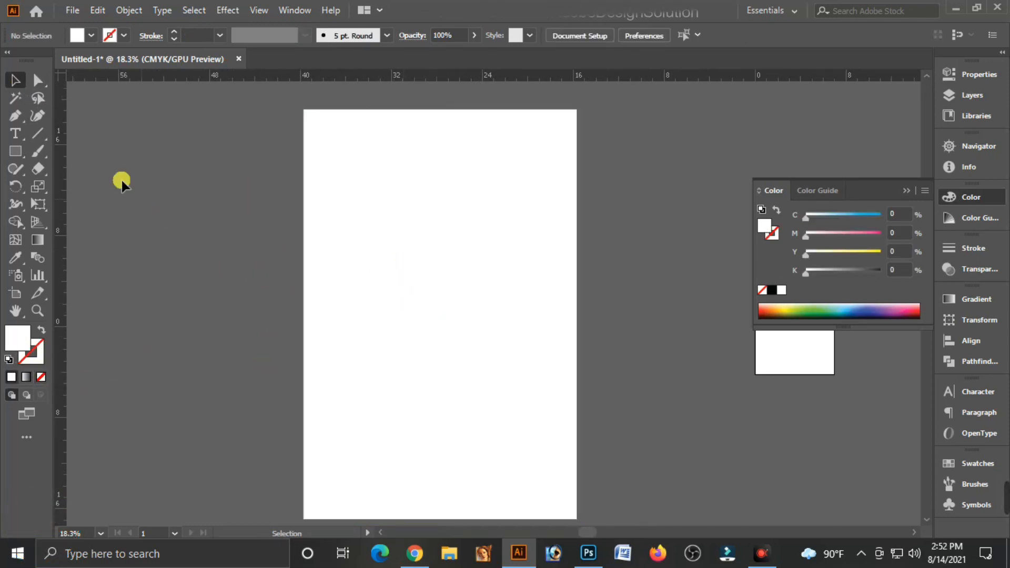
Place the file 21 August 2nd from the Photoshop CC folder on New Volume (G:) as a linked image over the rectangle.
click(73, 9)
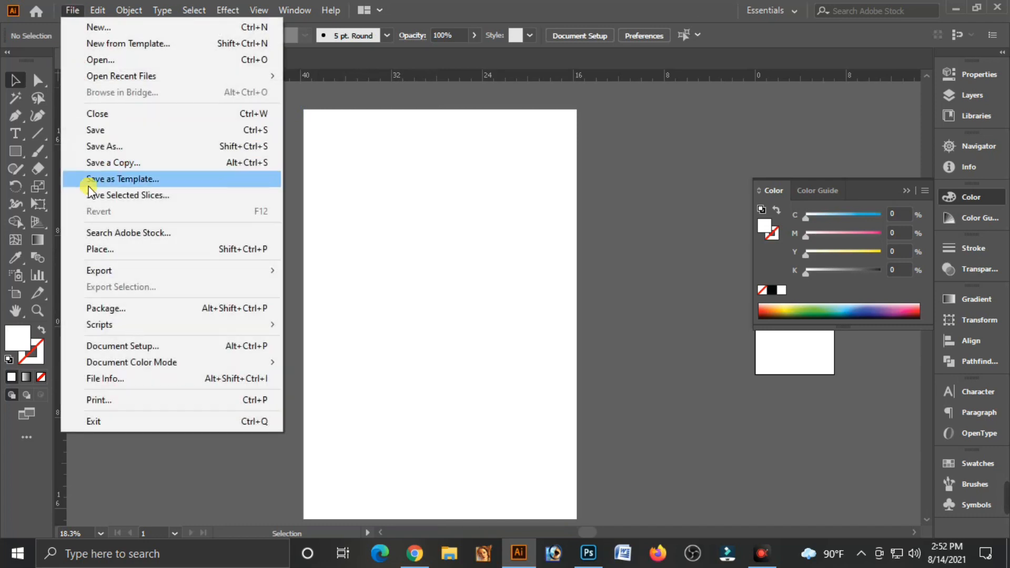
click(196, 256)
click(79, 287)
click(183, 181)
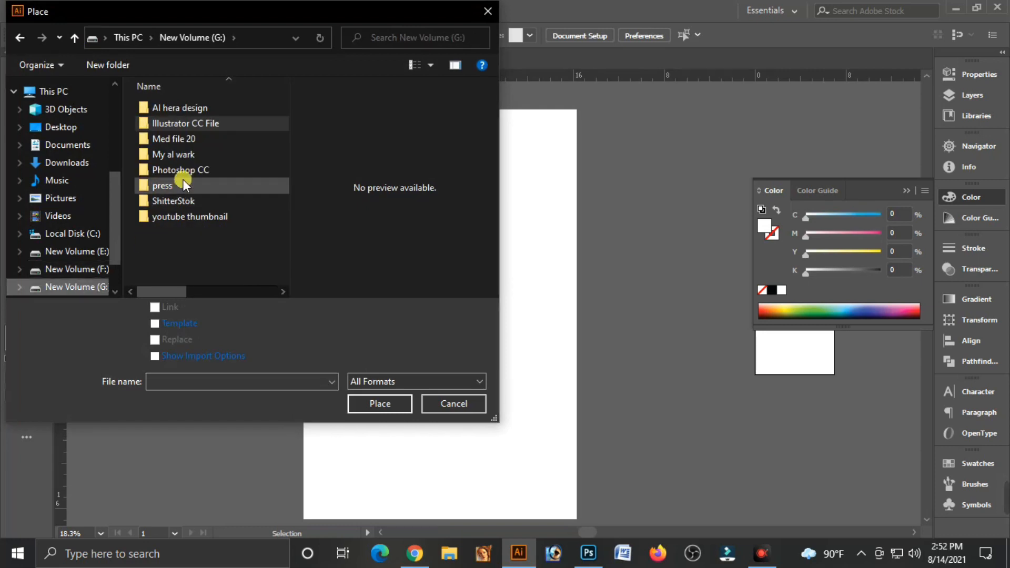
double_click(185, 172)
click(184, 187)
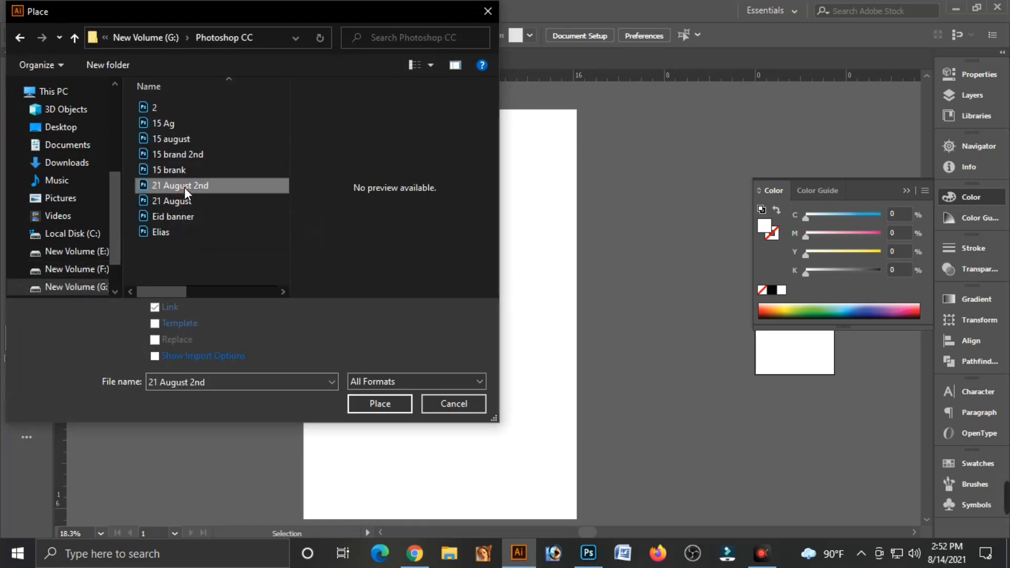
click(340, 305)
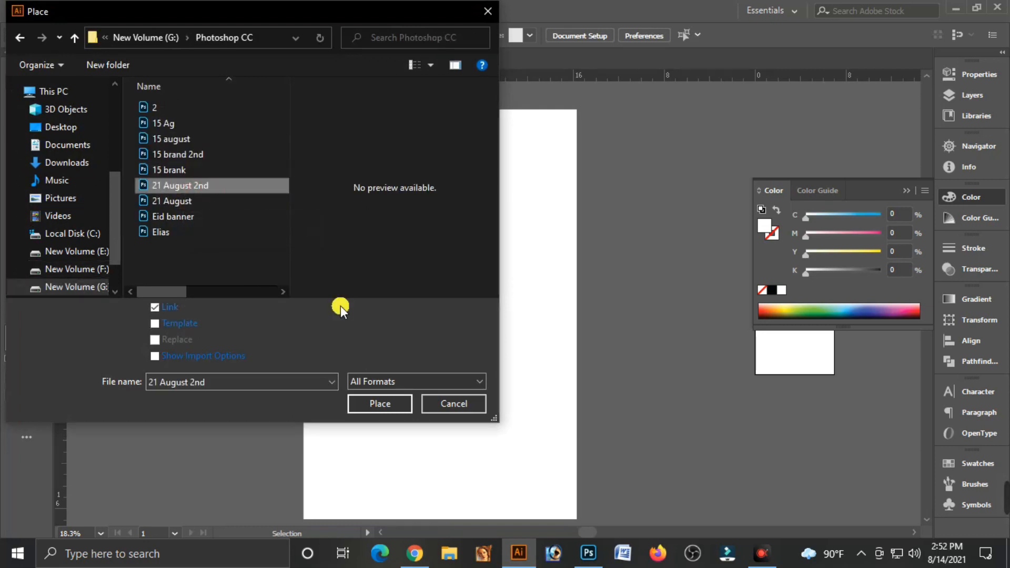
click(381, 404)
click(419, 218)
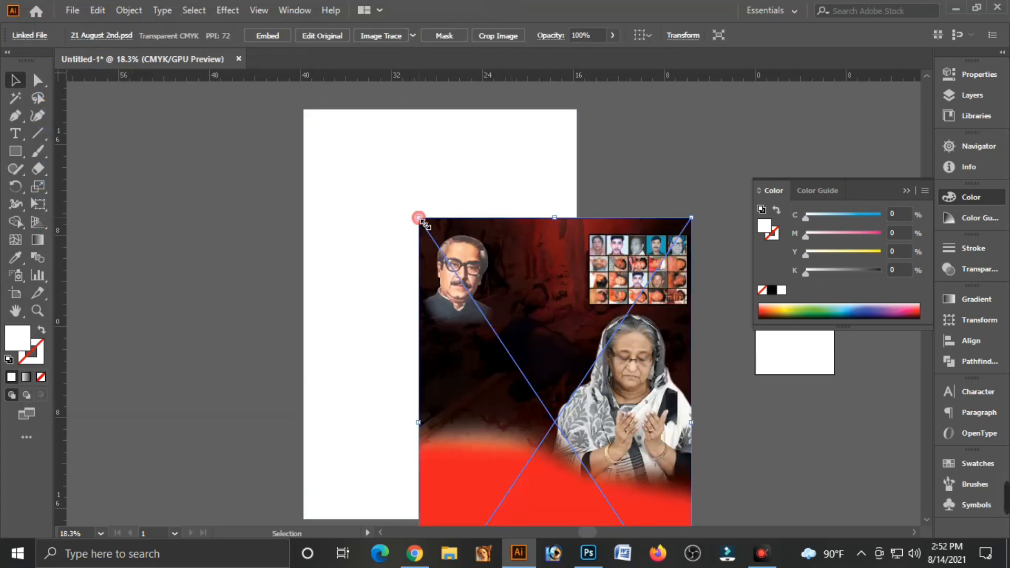
Align the placed image and the white rectangle by their left and top edges.
shift+click(399, 189)
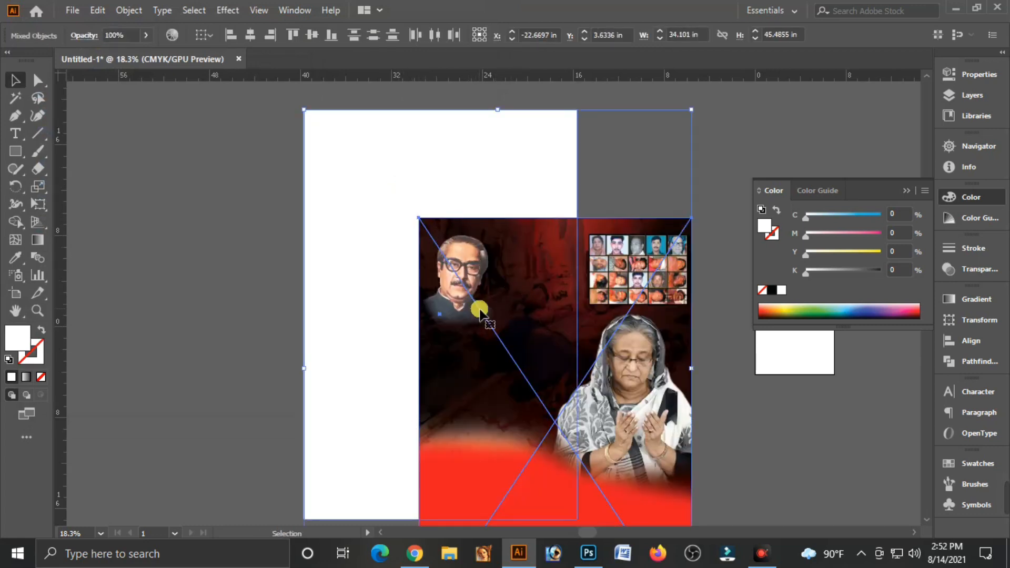
click(948, 342)
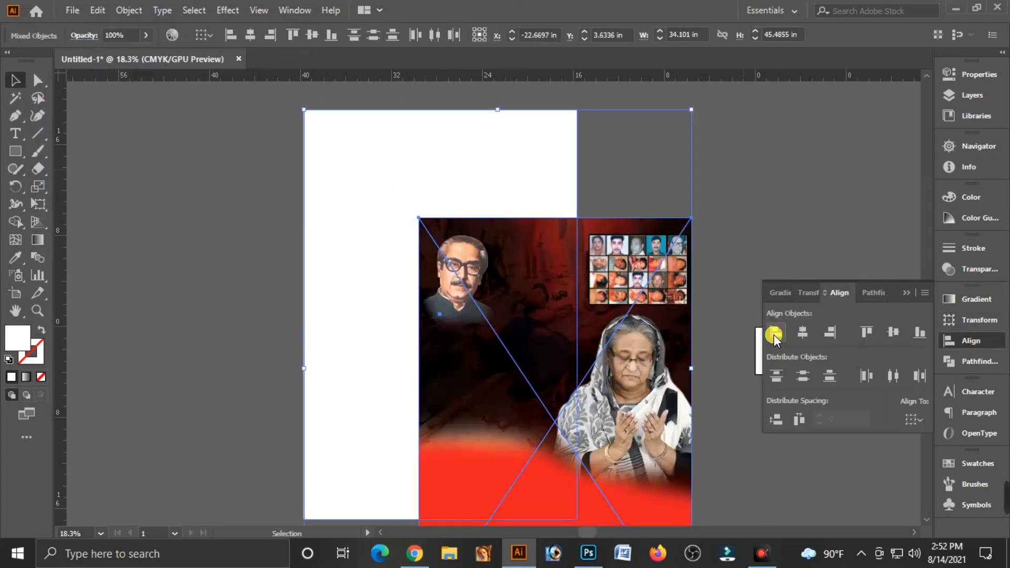
click(775, 333)
click(867, 331)
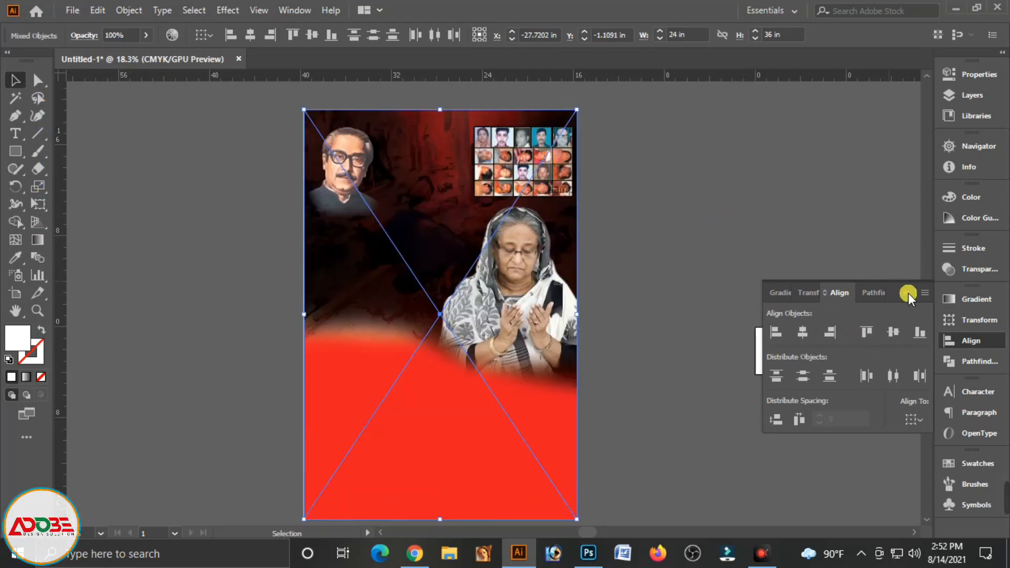
click(646, 232)
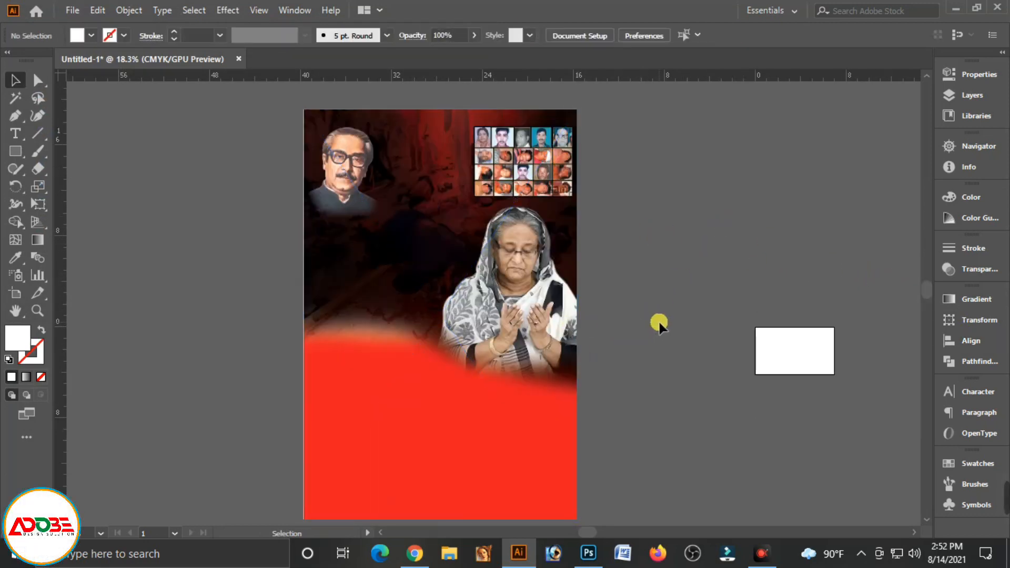
drag(628, 321, 628, 314)
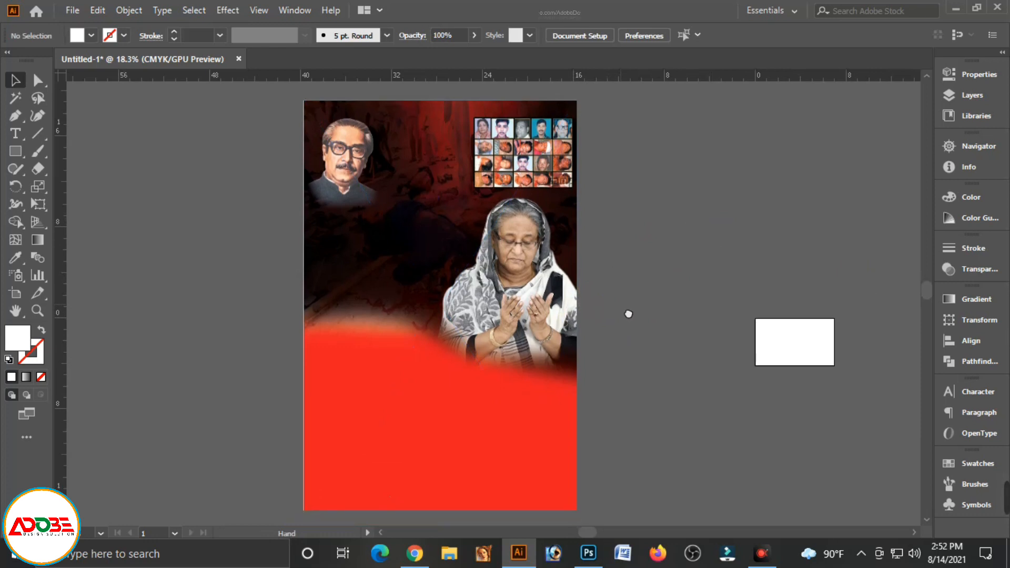
Embed the linked 21 August 2nd image in the document, accepting the import options.
click(537, 316)
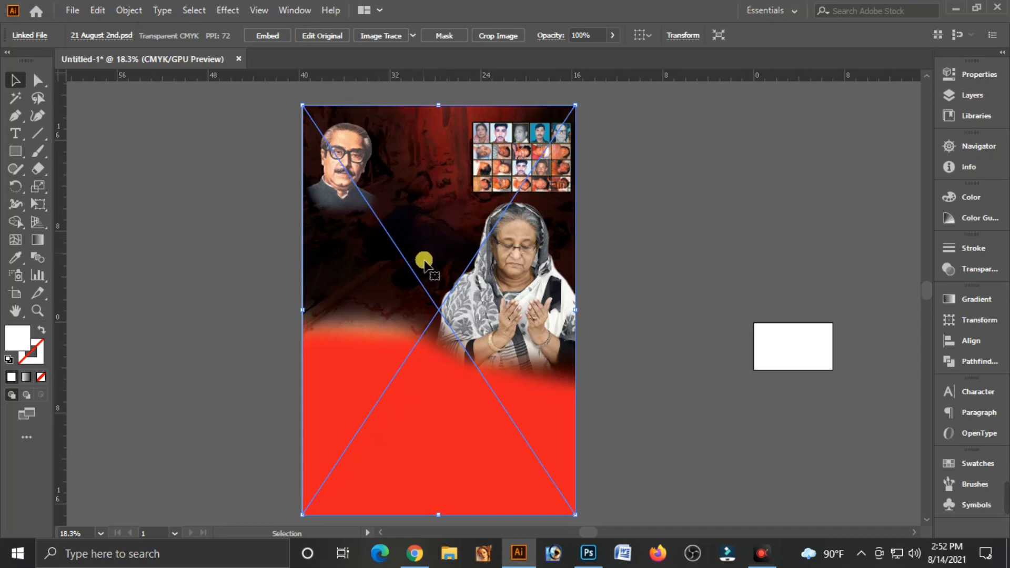
click(270, 35)
click(513, 441)
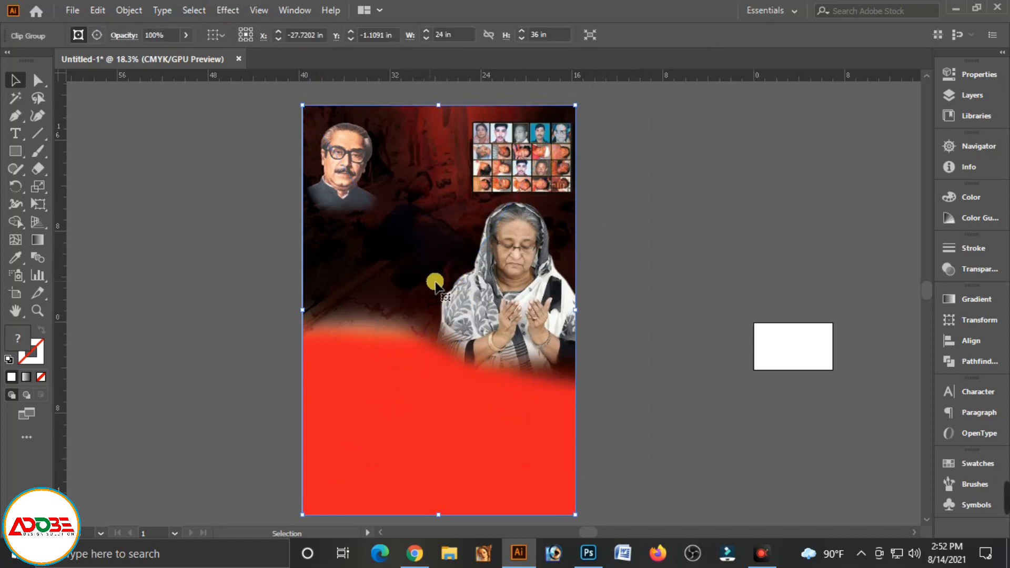
click(661, 258)
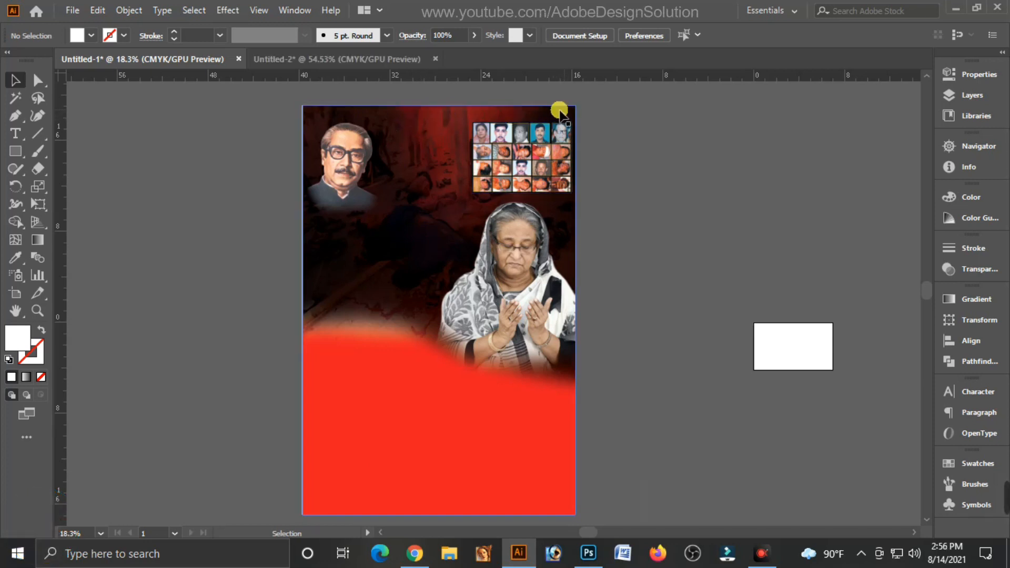
Transfer the three Bengali slogans from the Untitled-2 document into the poster in Untitled-1.
click(422, 141)
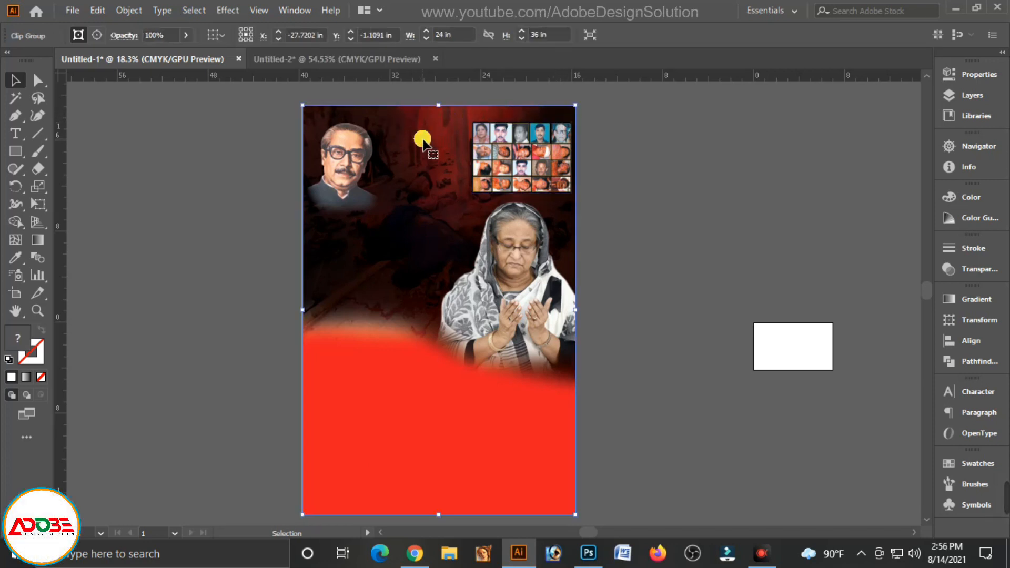
click(295, 59)
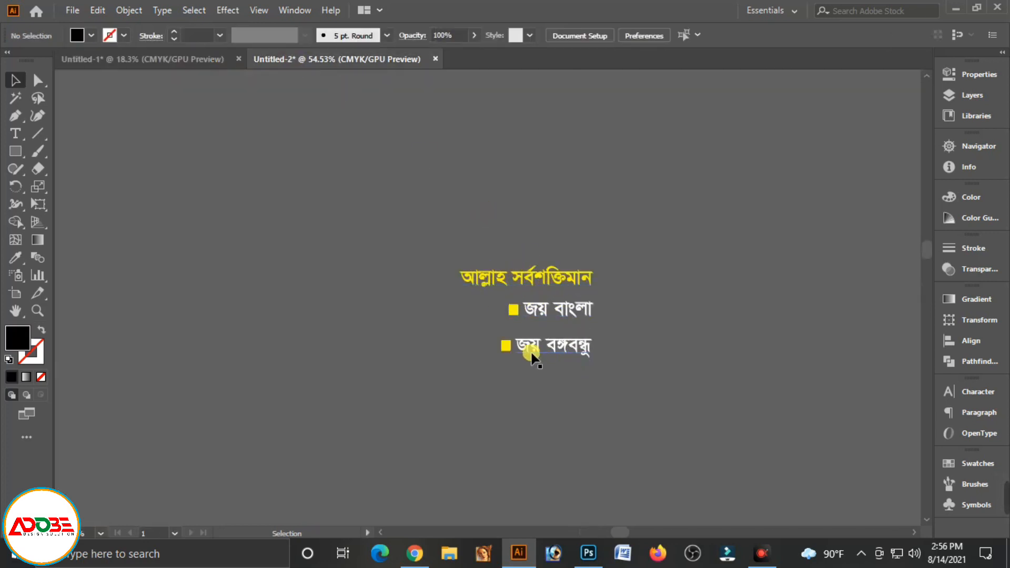
drag(422, 242, 606, 364)
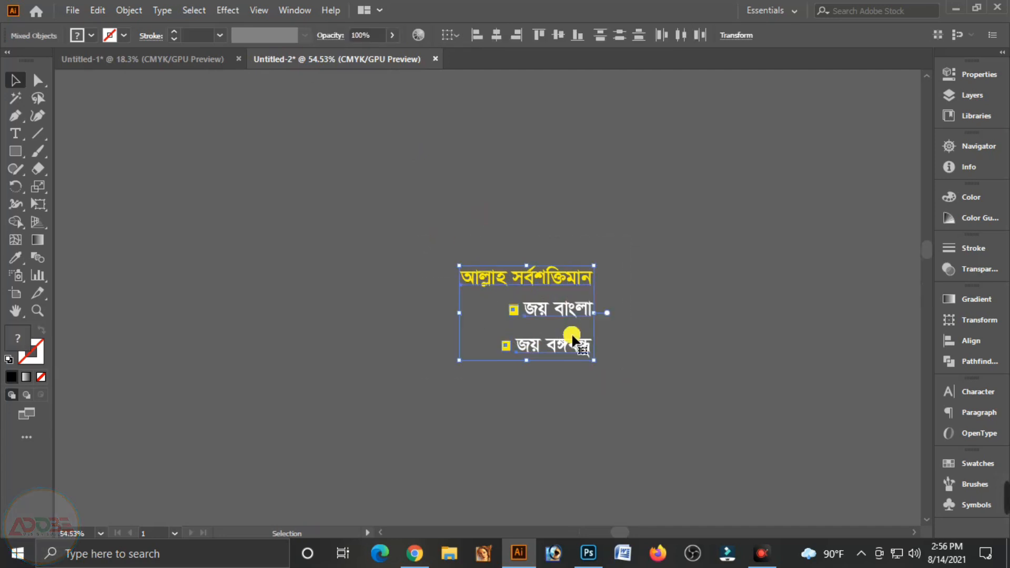
key(Delete)
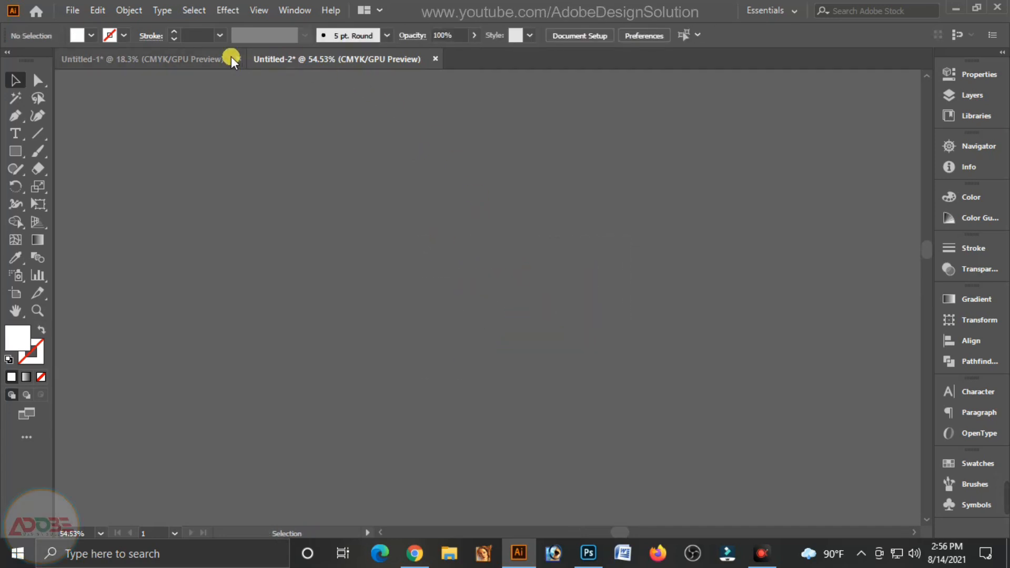
click(231, 59)
key(ctrl+v)
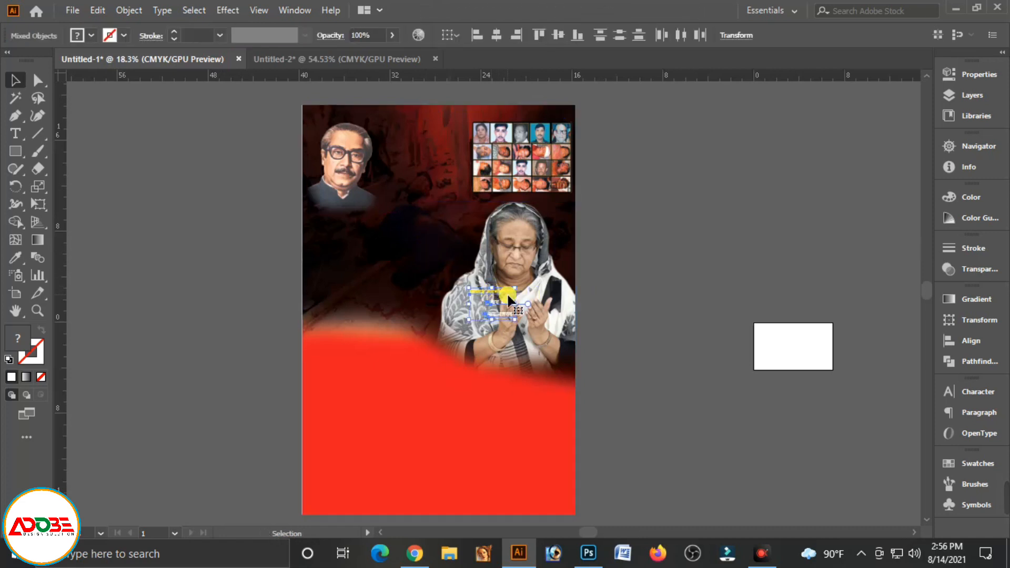
Move the slogans between the portrait and the photo grid, and put the yellow আল্লাহ সর্বশক্তিমান line at the poster's top centre.
drag(507, 293, 439, 126)
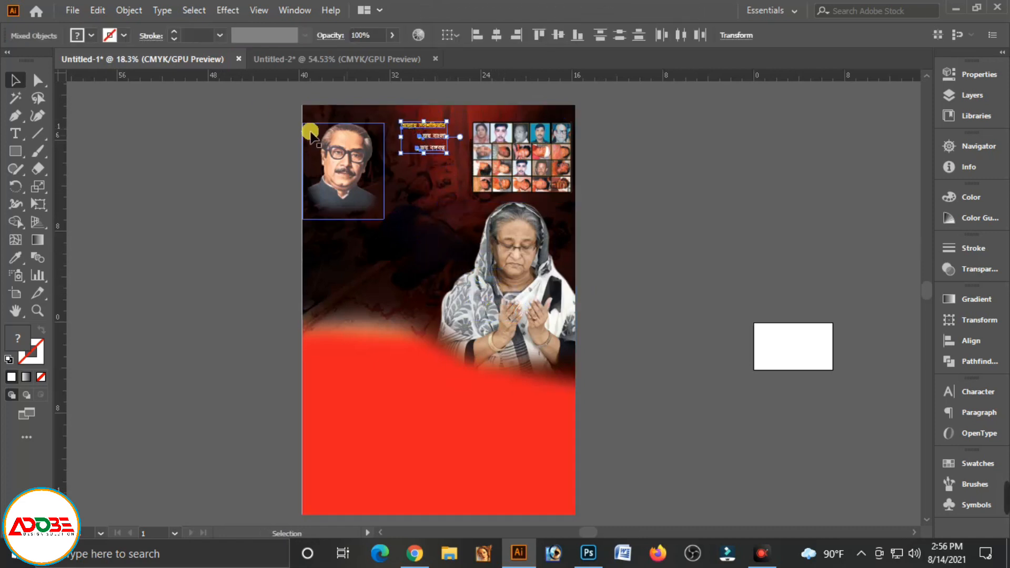
drag(251, 99, 355, 185)
drag(729, 232, 494, 295)
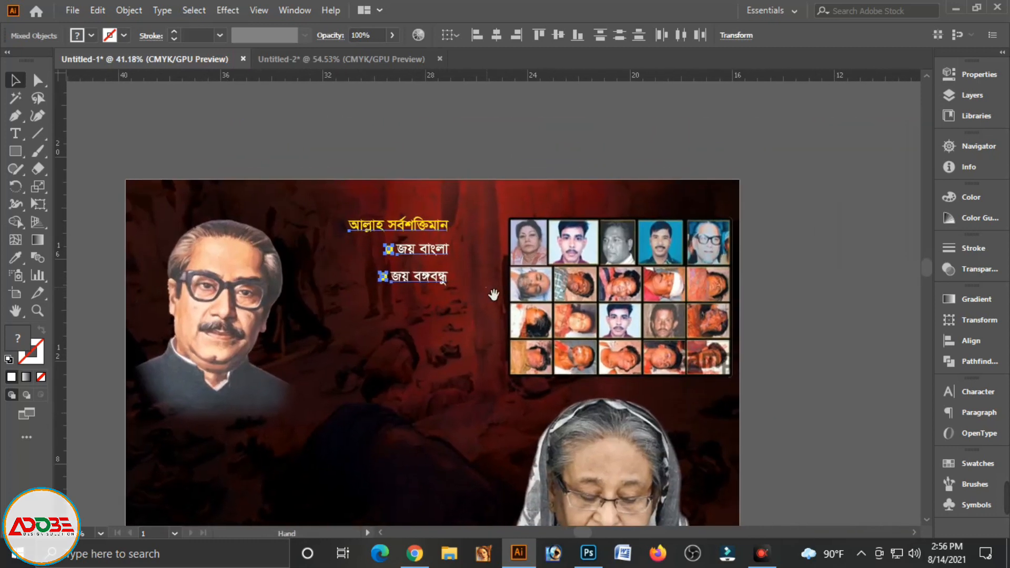
click(453, 108)
drag(435, 229, 451, 196)
click(485, 195)
click(463, 195)
Move জয় বাংলা to the poster's upper-left corner and জয় বঙ্গবন্ধু to its upper-right corner.
click(445, 254)
click(445, 254)
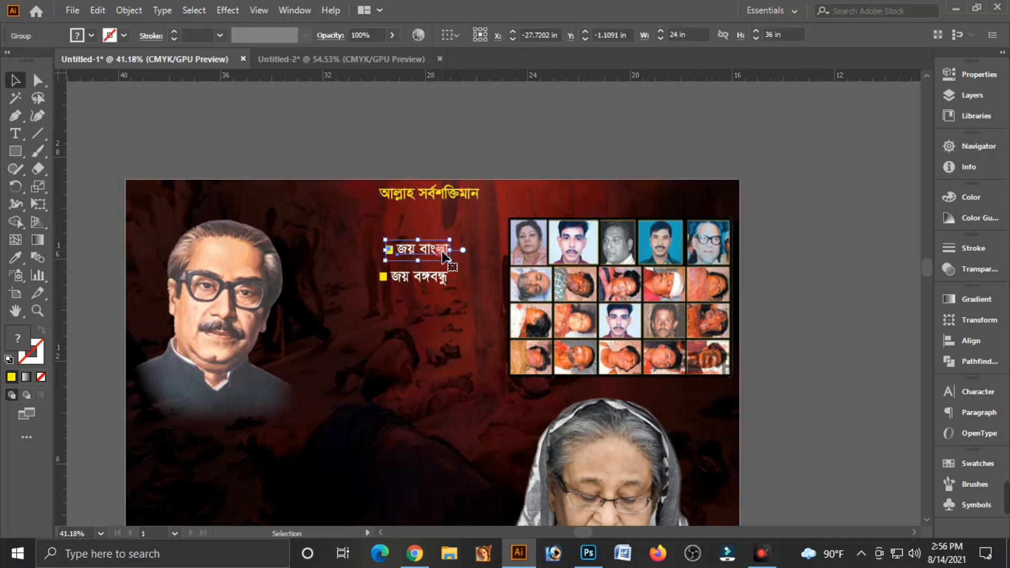
drag(441, 254, 189, 199)
drag(404, 282, 682, 198)
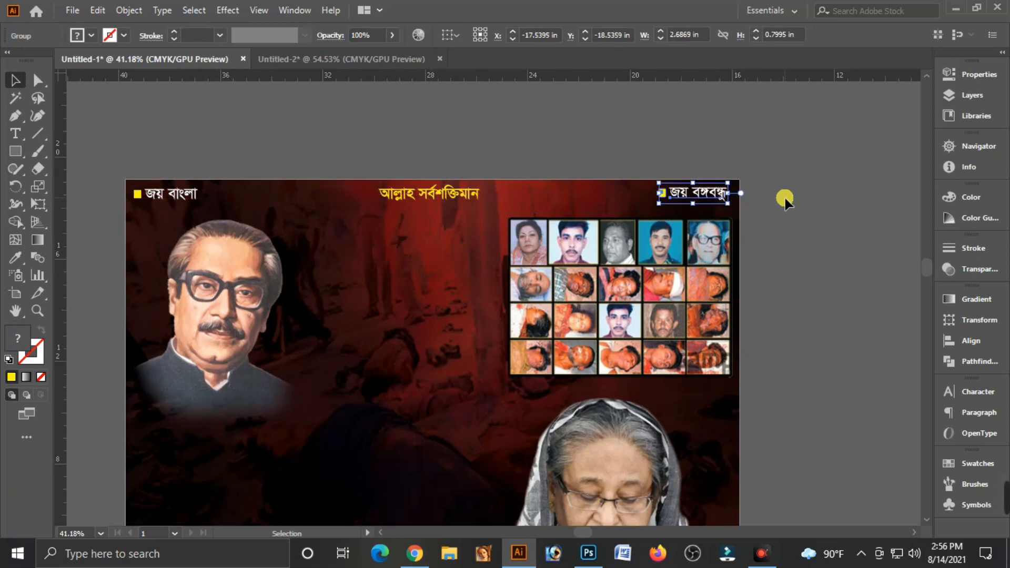
click(816, 194)
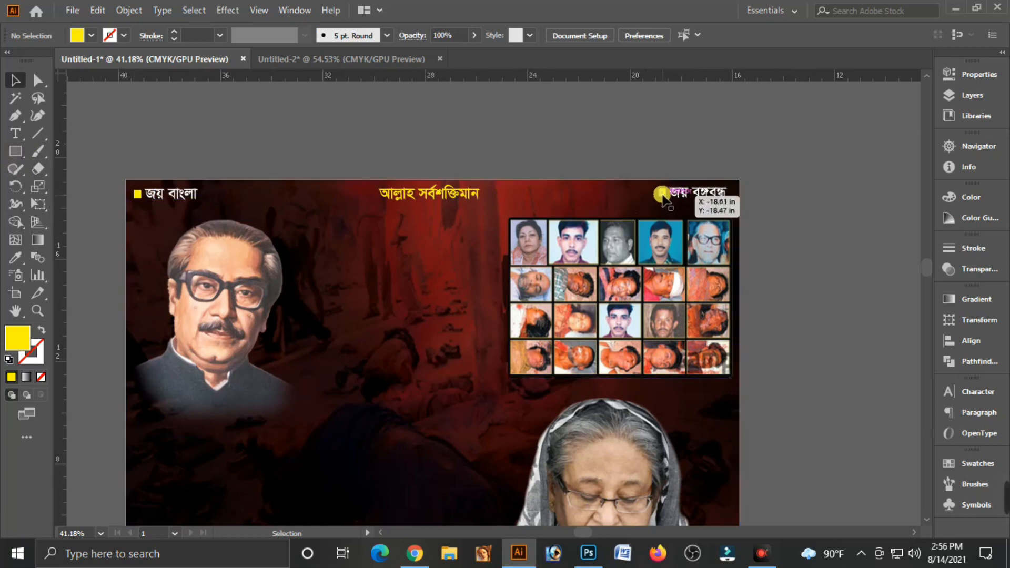
Align the two white corner slogans with each other by their top edges.
click(168, 193)
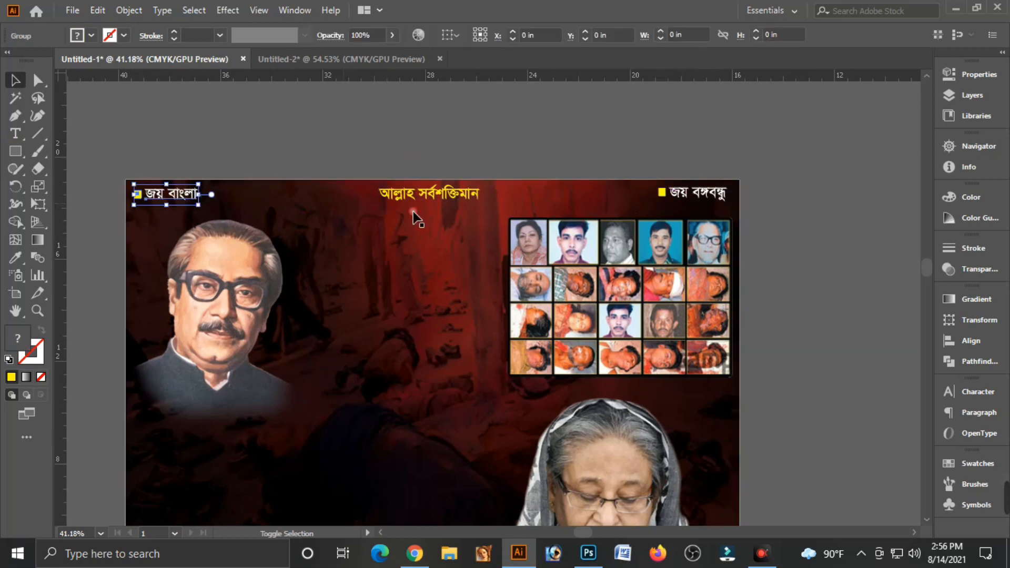
shift+click(689, 207)
click(972, 342)
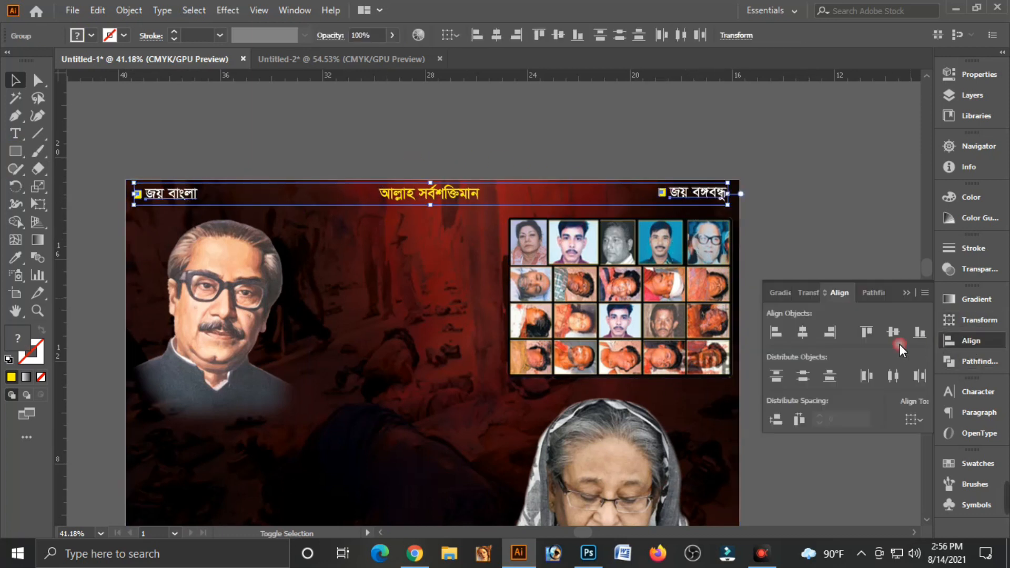
click(866, 331)
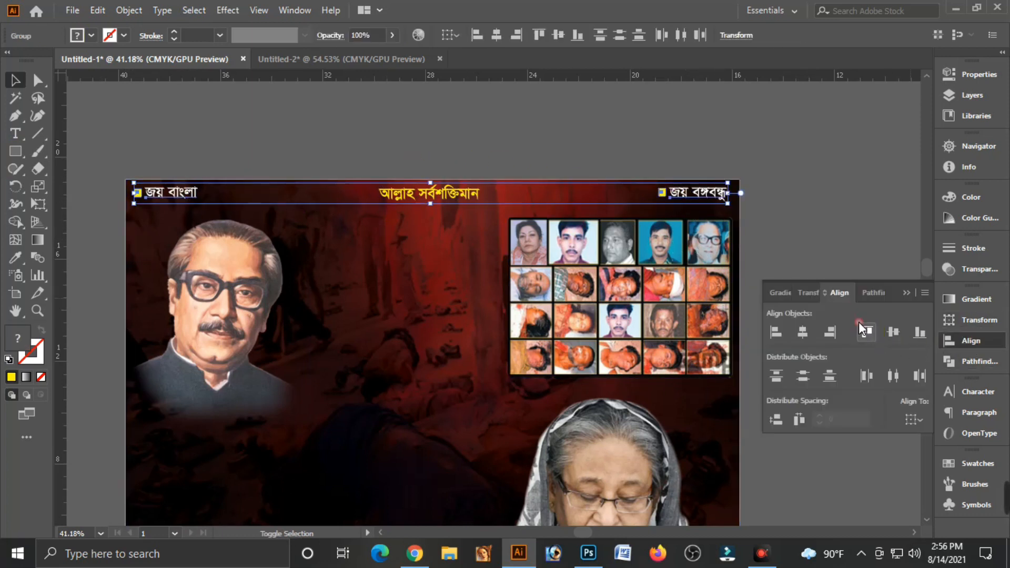
click(902, 292)
click(842, 242)
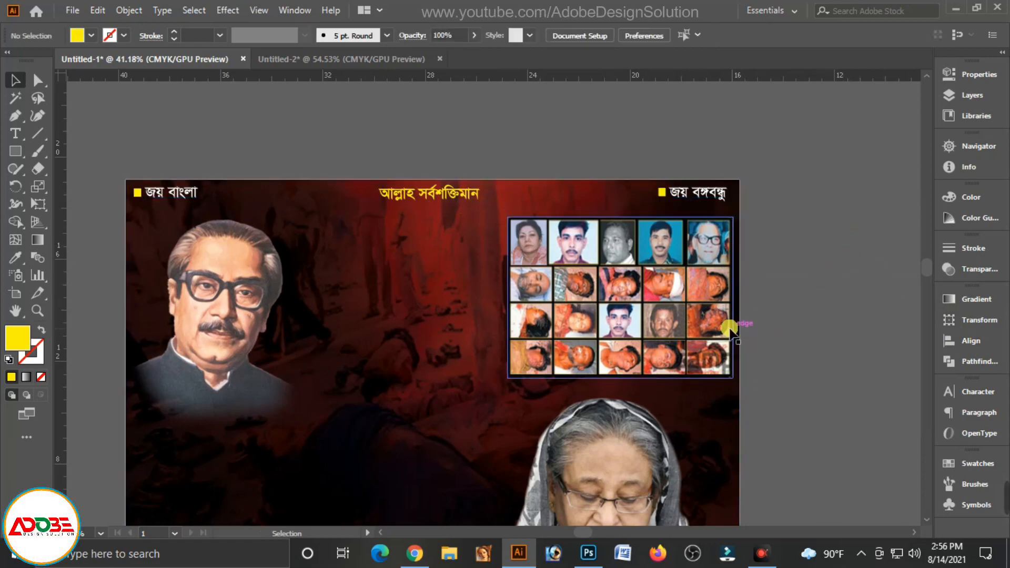
Transfer the remaining Bengali text groups from the Untitled-2 document into Untitled-1 and park them beside the poster's right edge.
key(ctrl+minus)
key(ctrl+minus)
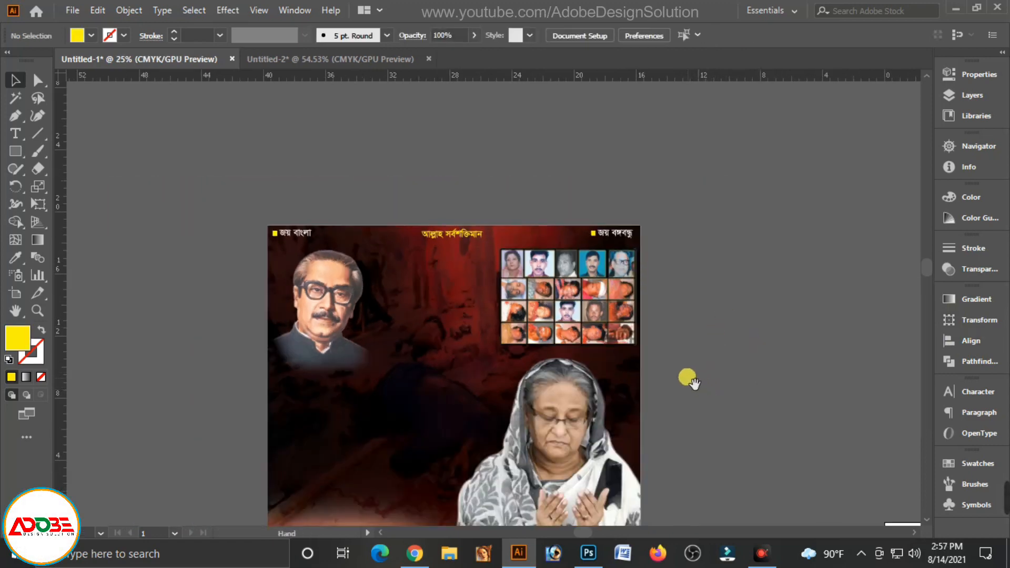
drag(694, 383, 735, 270)
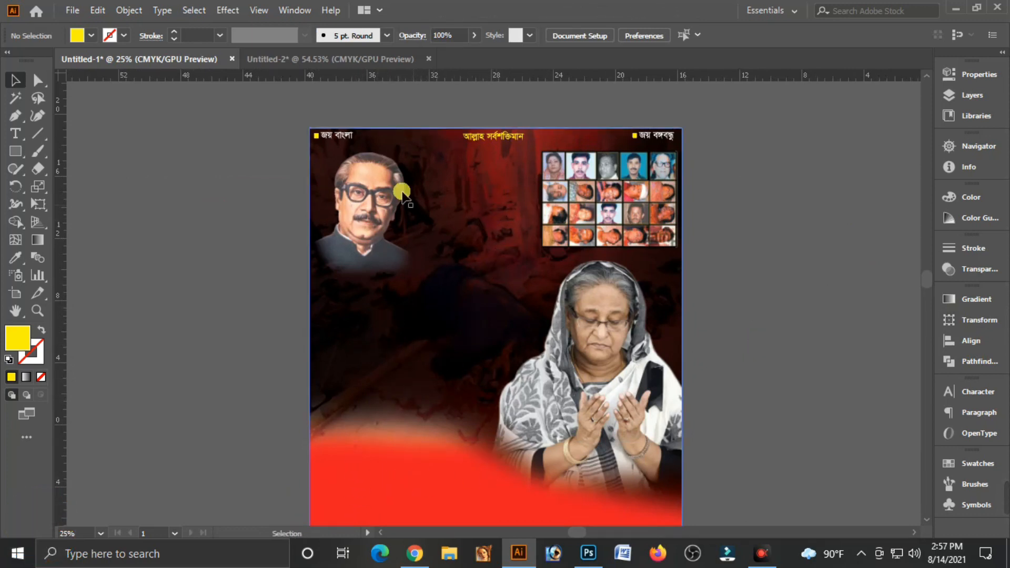
click(314, 59)
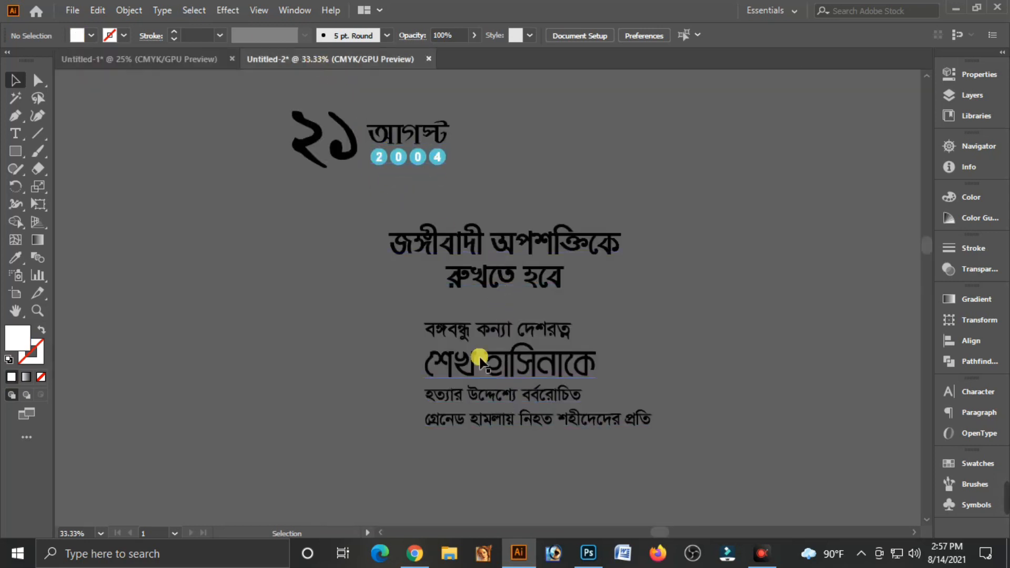
drag(525, 260, 622, 437)
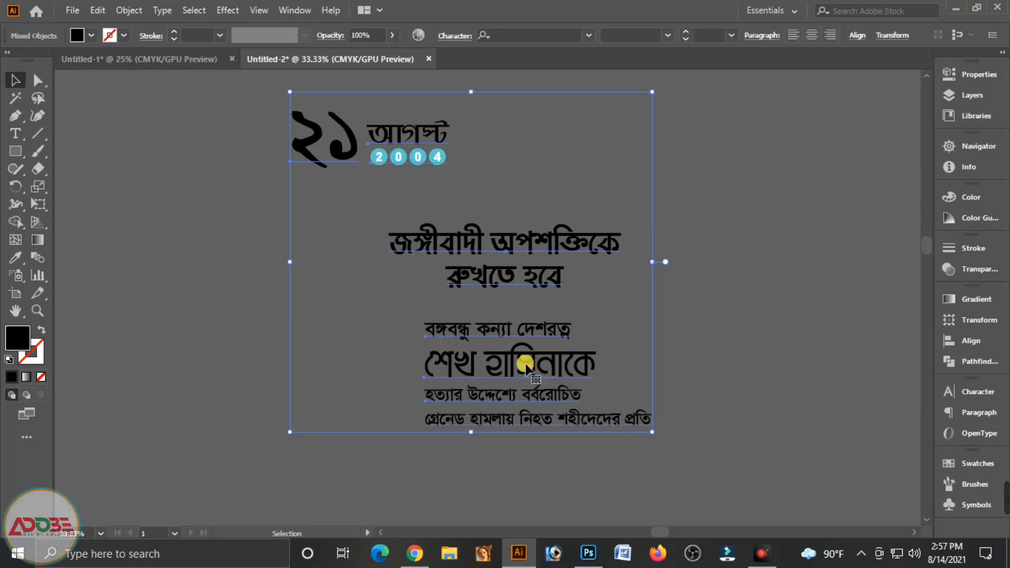
key(ctrl+x)
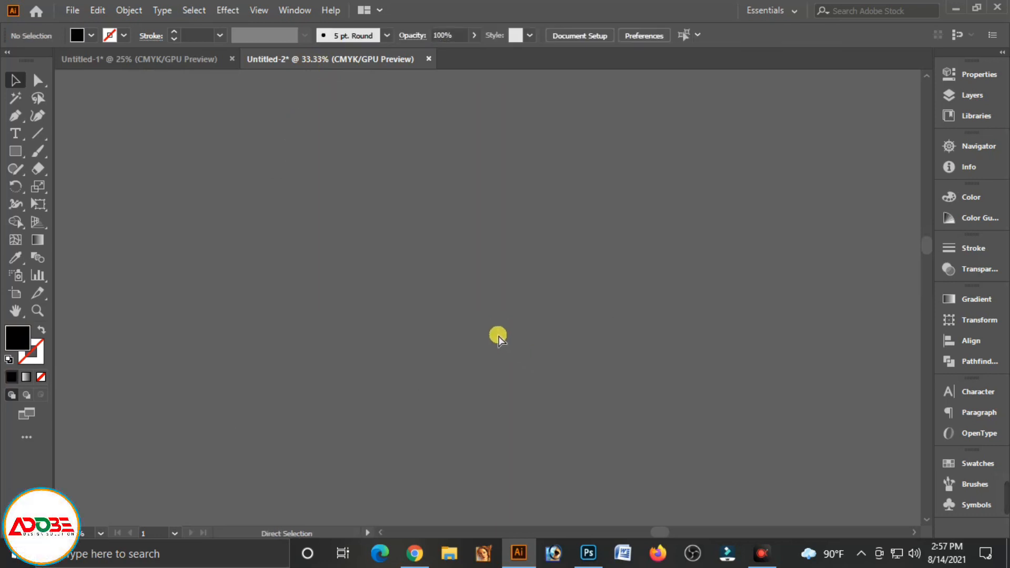
click(207, 61)
key(ctrl+v)
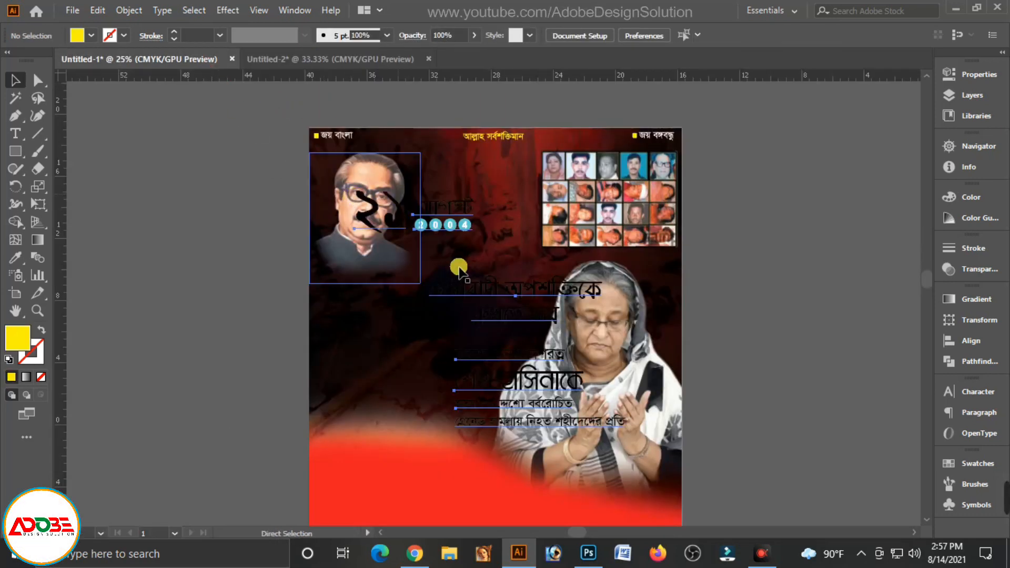
drag(437, 241, 775, 273)
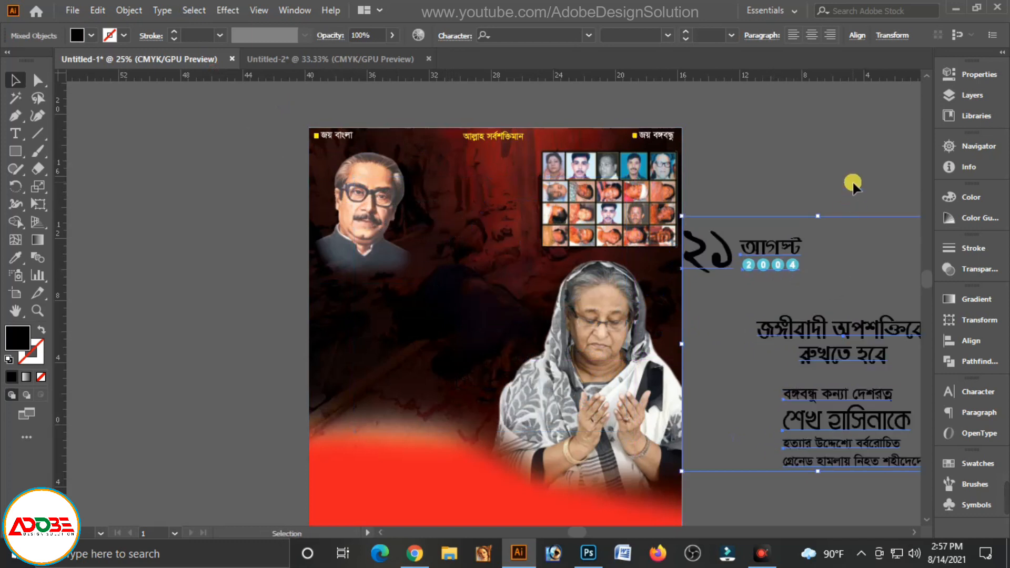
click(853, 182)
Move the ২১ আগস্ট 2004 title onto the poster, between the portrait and the photo grid.
click(784, 268)
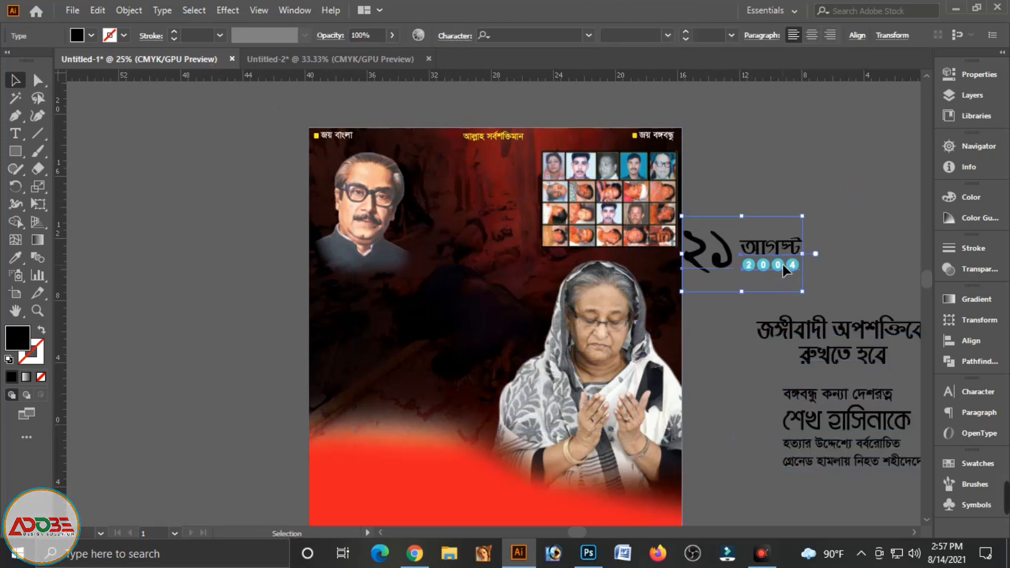
drag(784, 269, 496, 224)
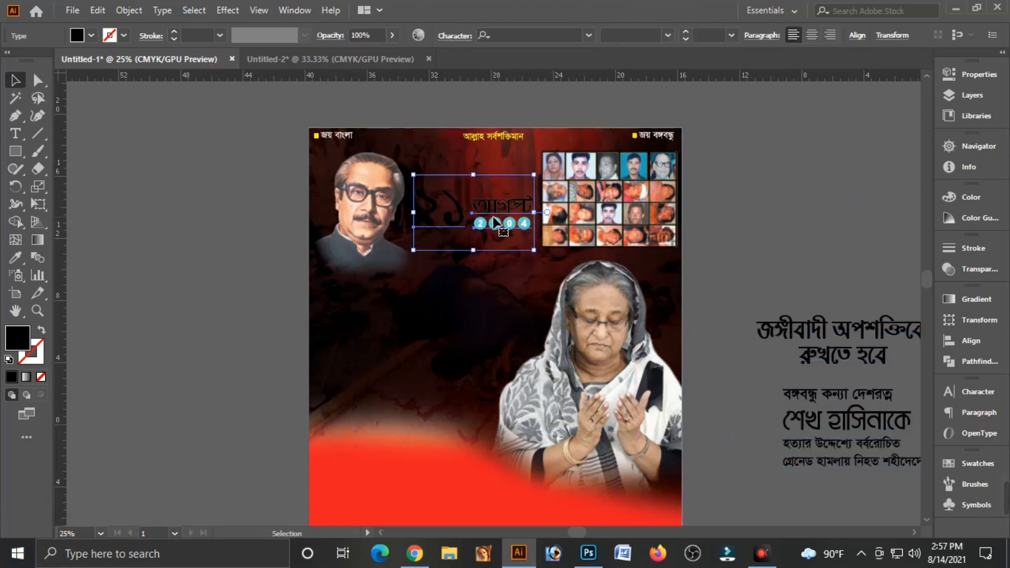
click(804, 188)
Colour the ২১ and আগস্ট lettering yellow with Y 100 and K 0, leaving out the 2004 circles.
click(507, 207)
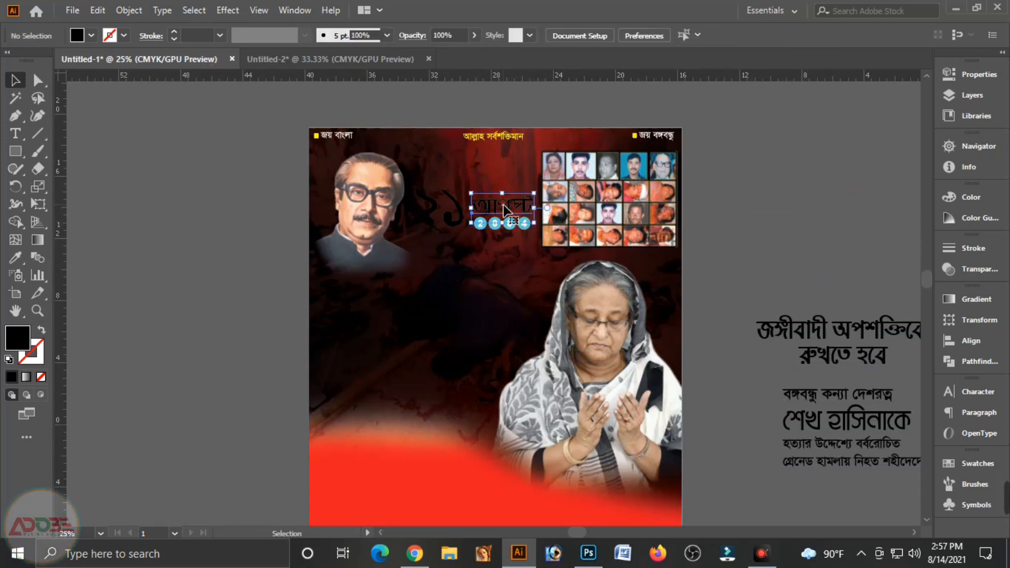
shift+click(425, 211)
click(958, 204)
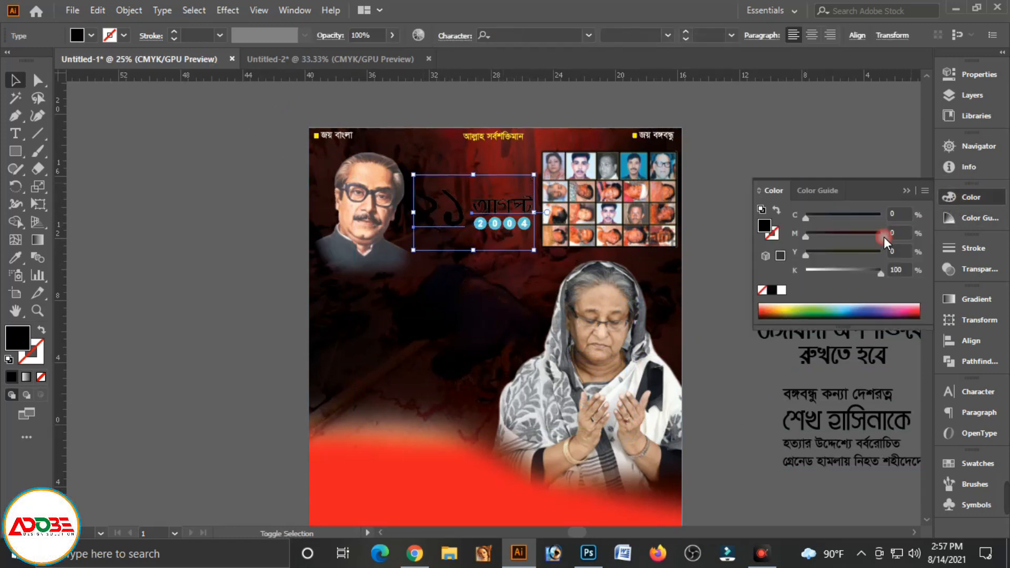
drag(823, 271, 789, 271)
drag(848, 254, 947, 250)
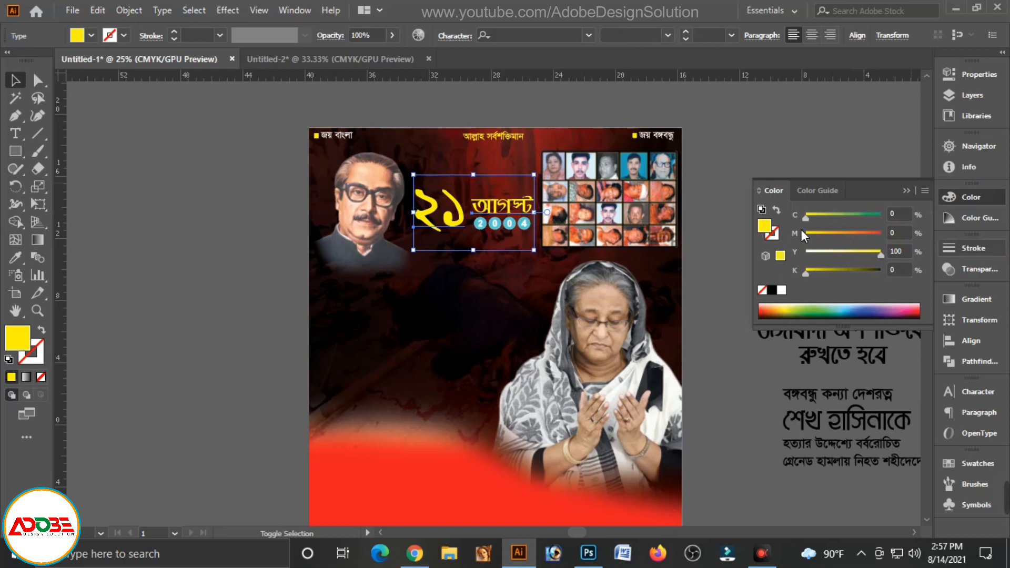
click(740, 195)
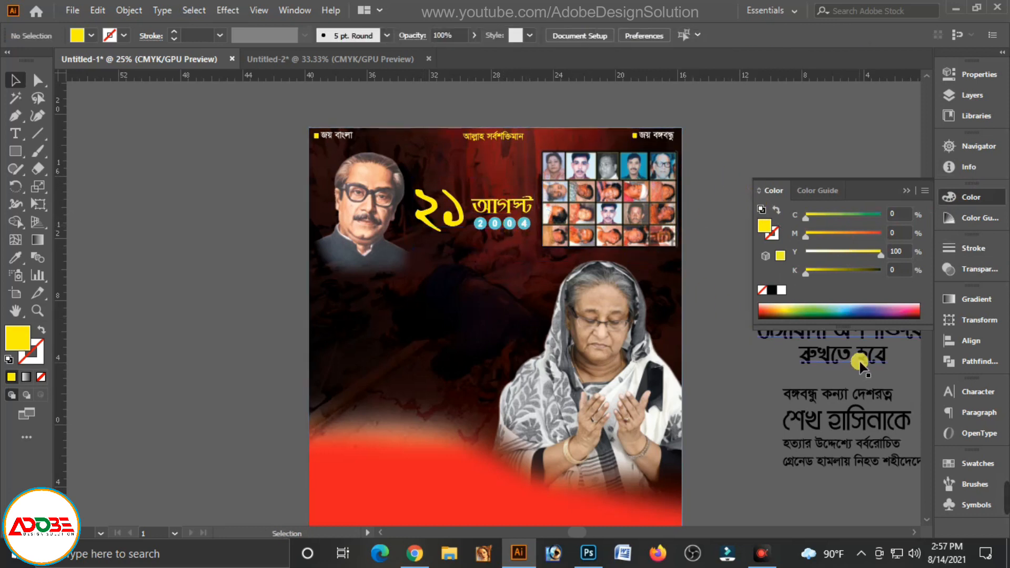
Move the জঙ্গীবাদী অপশক্তিকে রুখতে হবে slogan beside the praying woman and fill it with M 30, Y 100, K 0.
drag(860, 363, 448, 332)
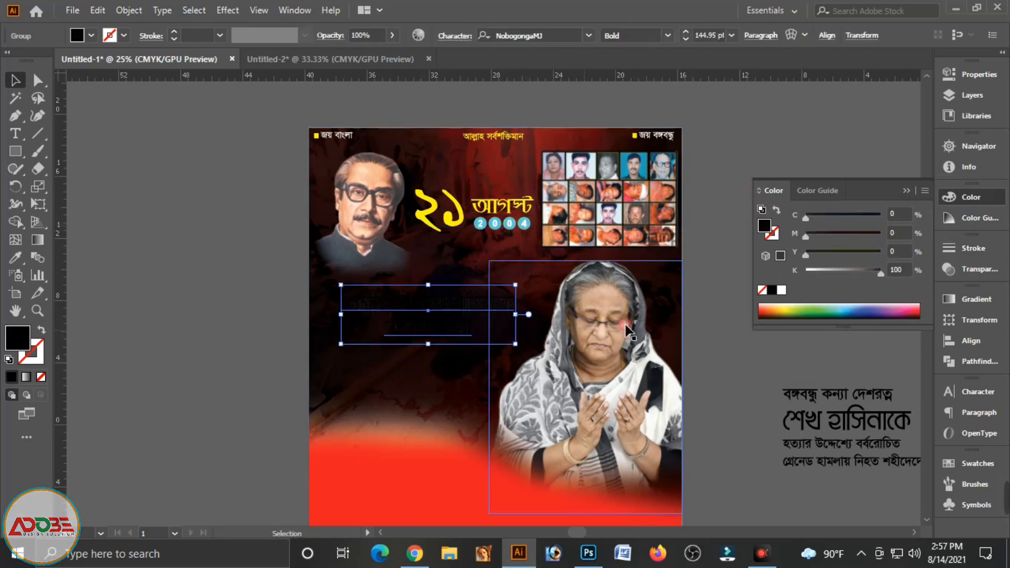
drag(835, 271, 880, 251)
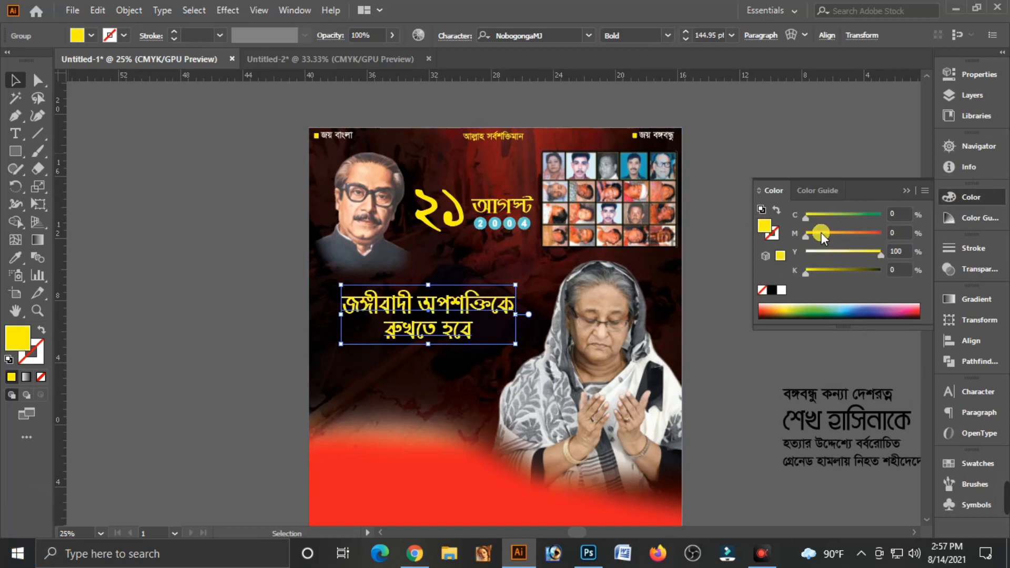
click(899, 232)
text(30)
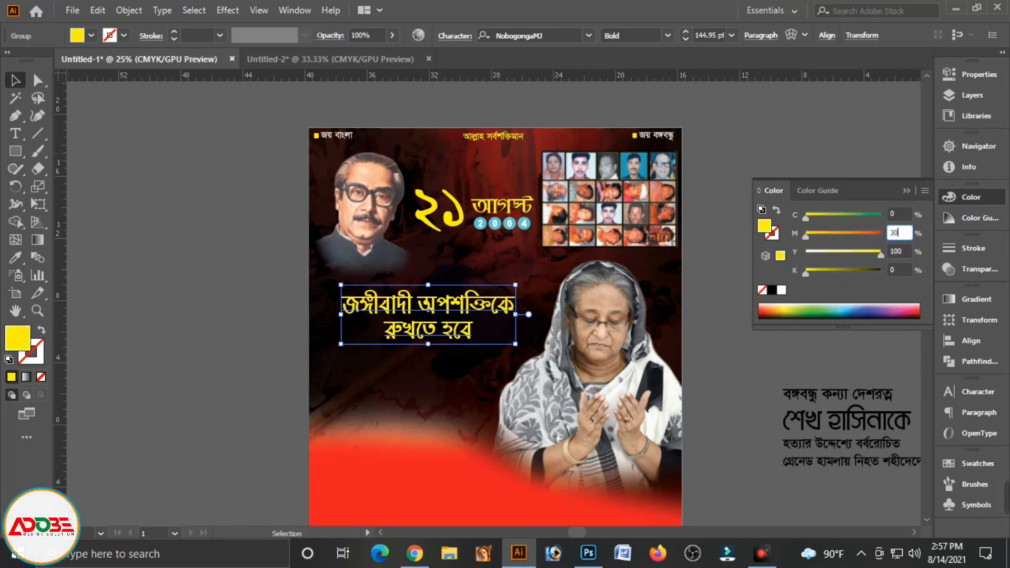
key(Return)
click(760, 362)
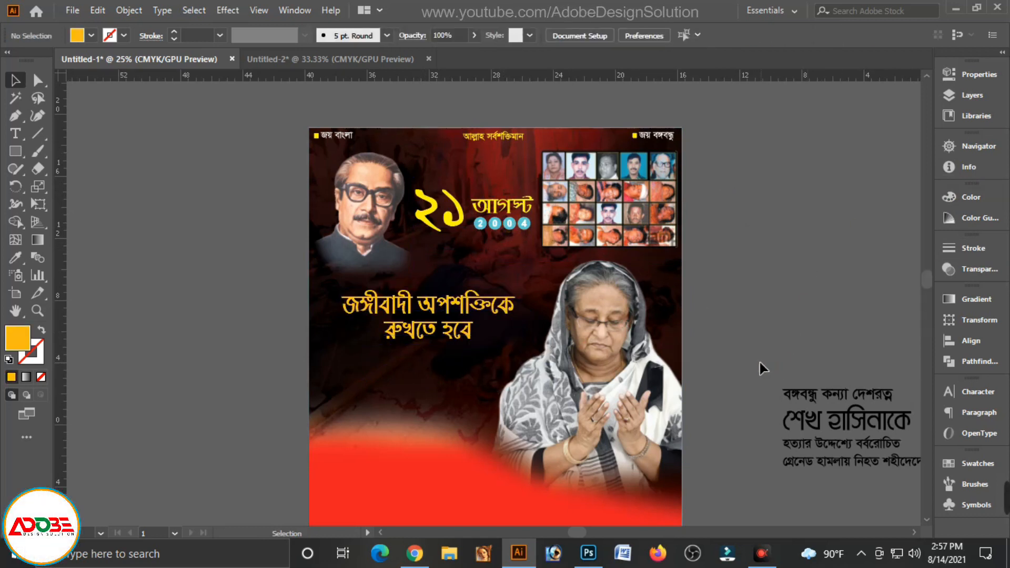
Move the four-line শেখ হাসিনাকে text block onto the poster's lower left, near its left edge.
drag(865, 419, 407, 438)
key(Left)
key(Left)
key(Left)
key(Left)
key(Left)
key(Left)
key(Left)
key(Left)
key(Left)
key(Left)
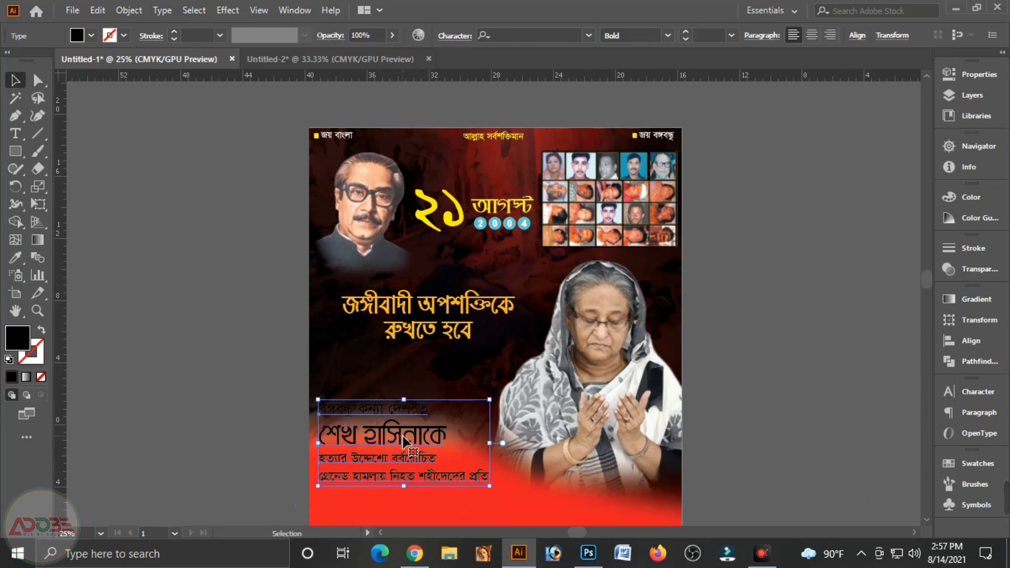
click(759, 354)
Draw a black rectangle about 6.9 in high left of the poster and round its right-hand corners to 3.43 in.
scroll(717, 389, down, 1)
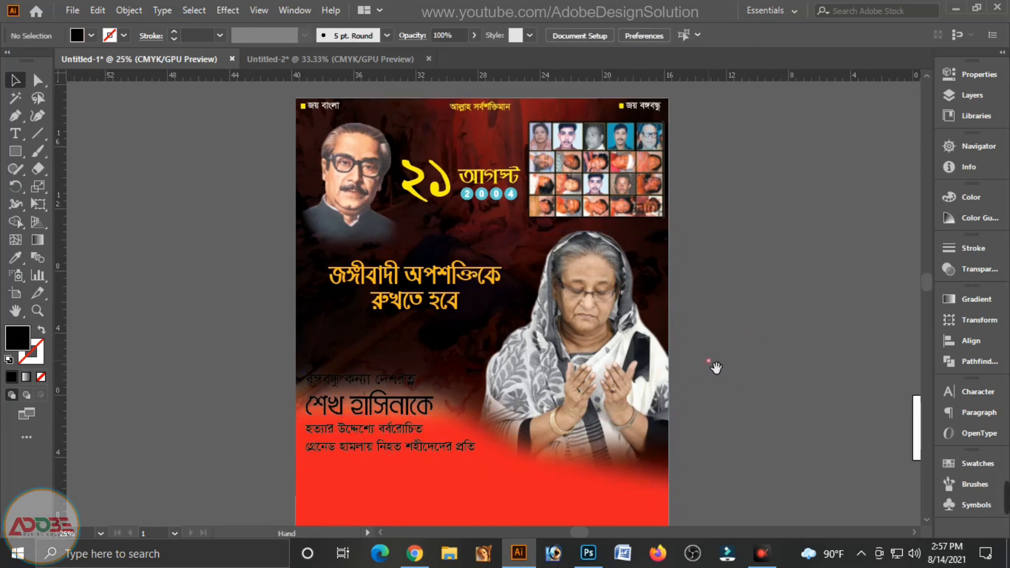
key(ctrl+minus)
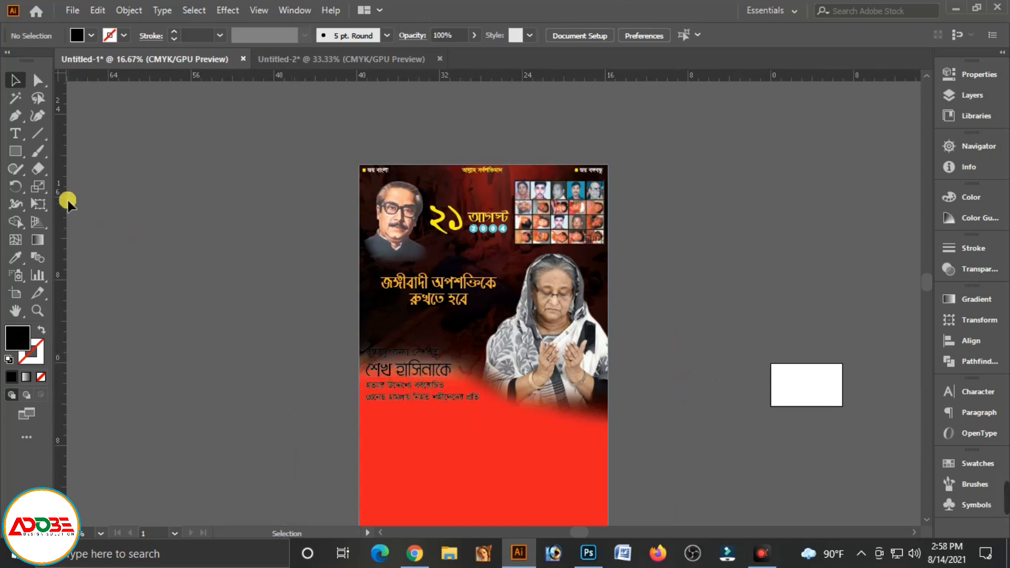
click(15, 153)
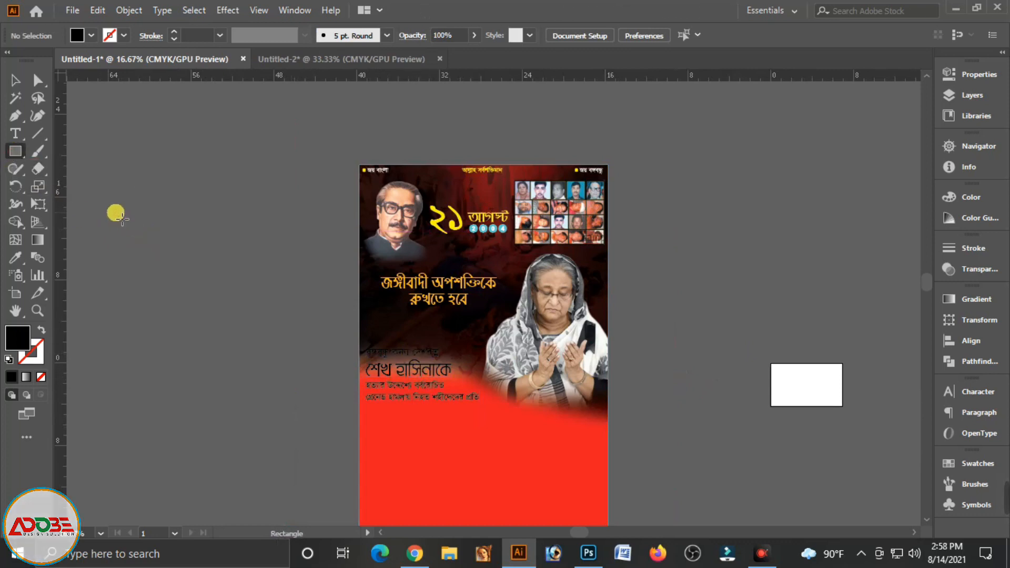
drag(131, 211, 291, 281)
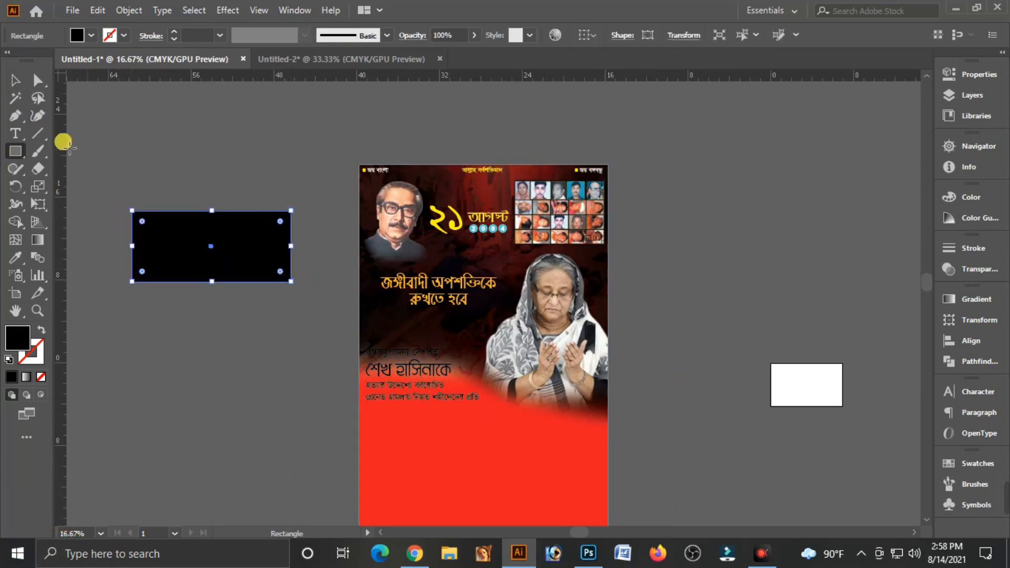
click(33, 82)
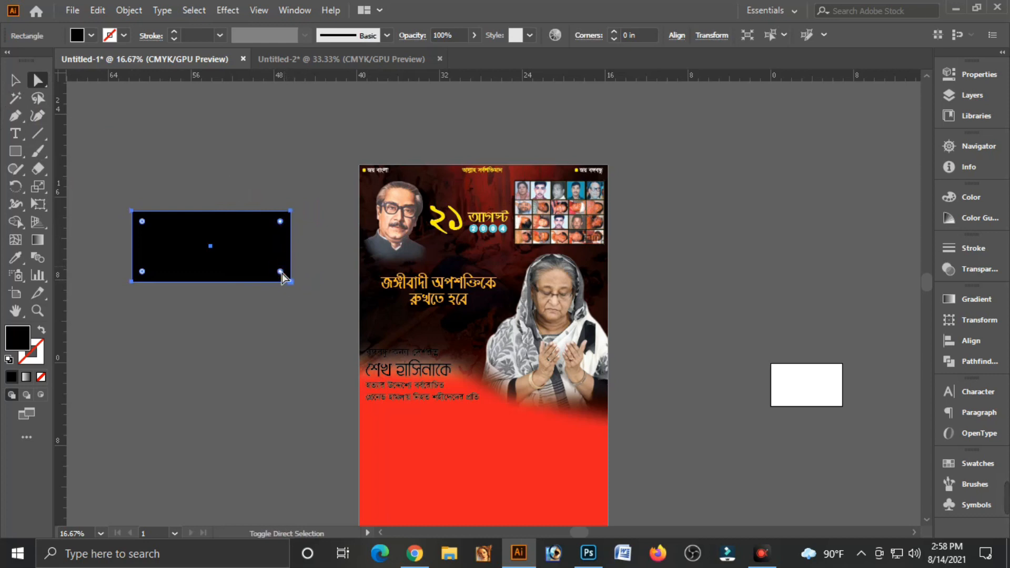
drag(282, 274, 205, 276)
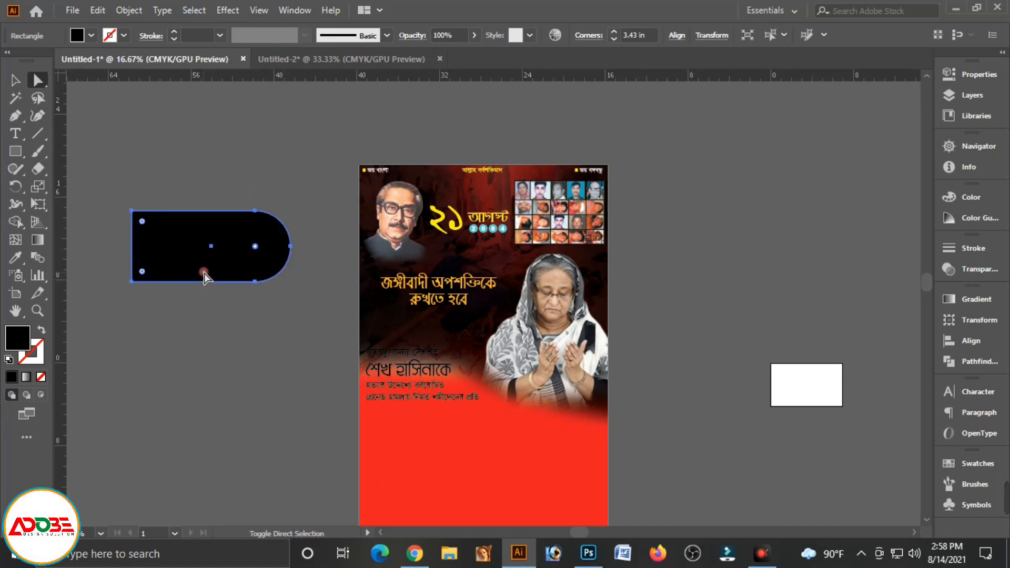
Try the rounded black shape over the four-line text block and move it back beside the poster's left edge.
click(11, 79)
drag(219, 253, 444, 383)
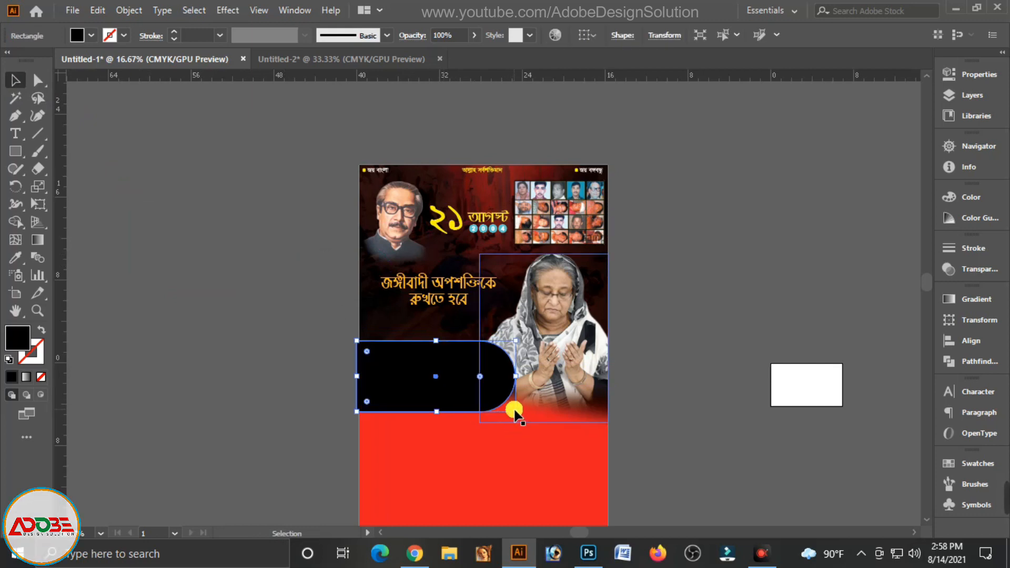
drag(494, 378, 338, 354)
click(218, 263)
Shorten the black shape to about 14 in long by shifting its square left end inward.
click(199, 350)
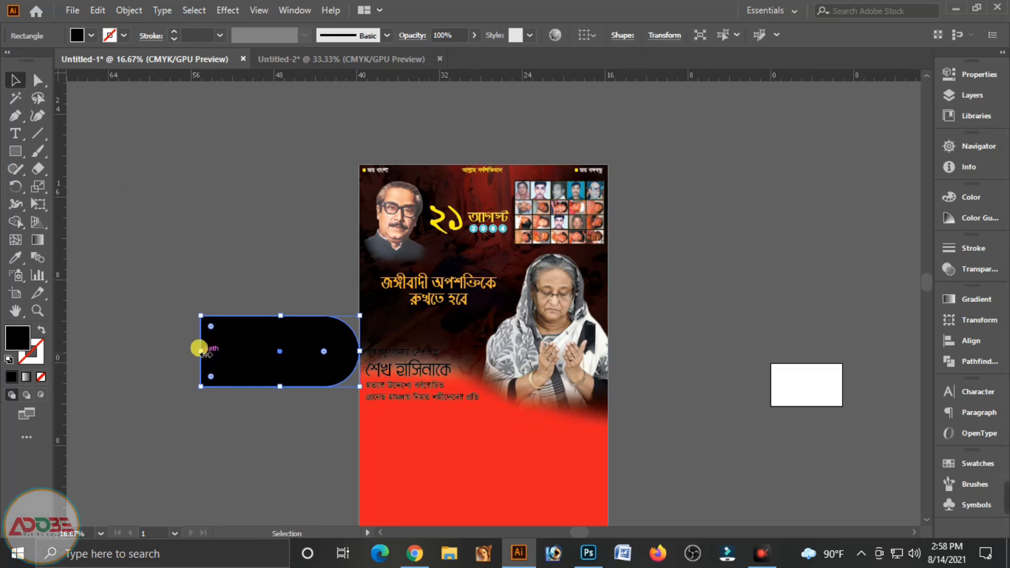
click(35, 82)
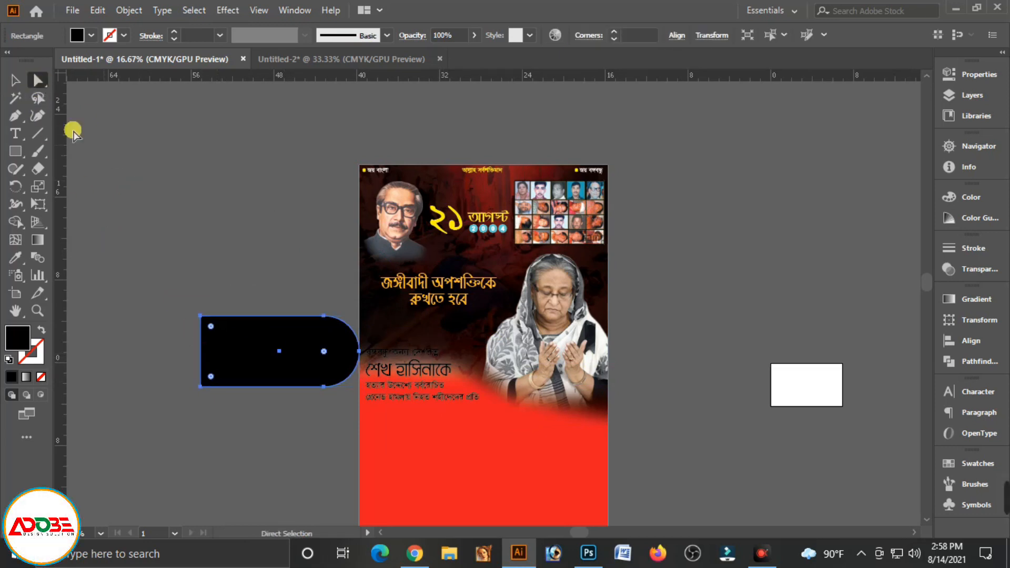
drag(152, 271, 229, 432)
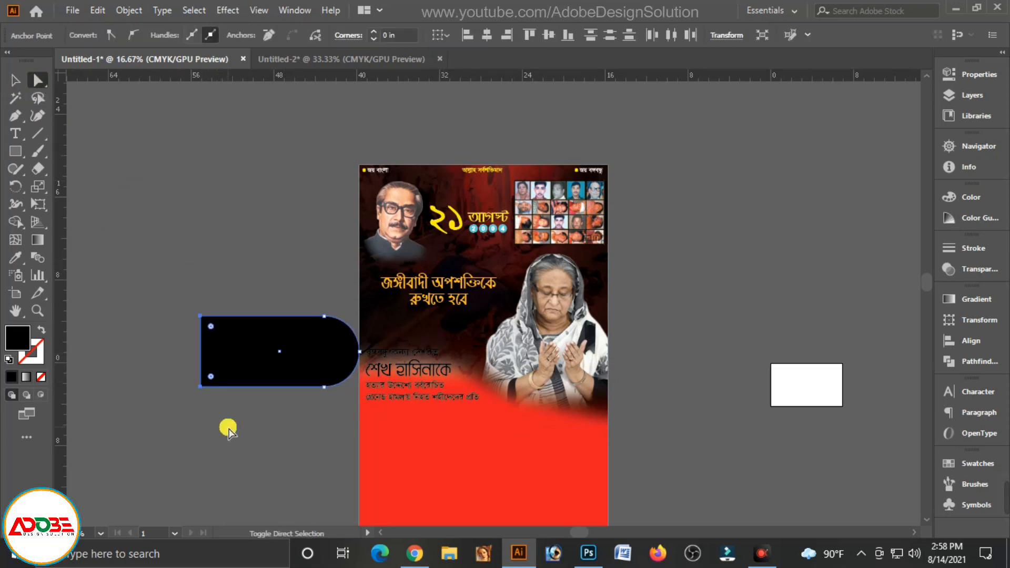
key(Right)
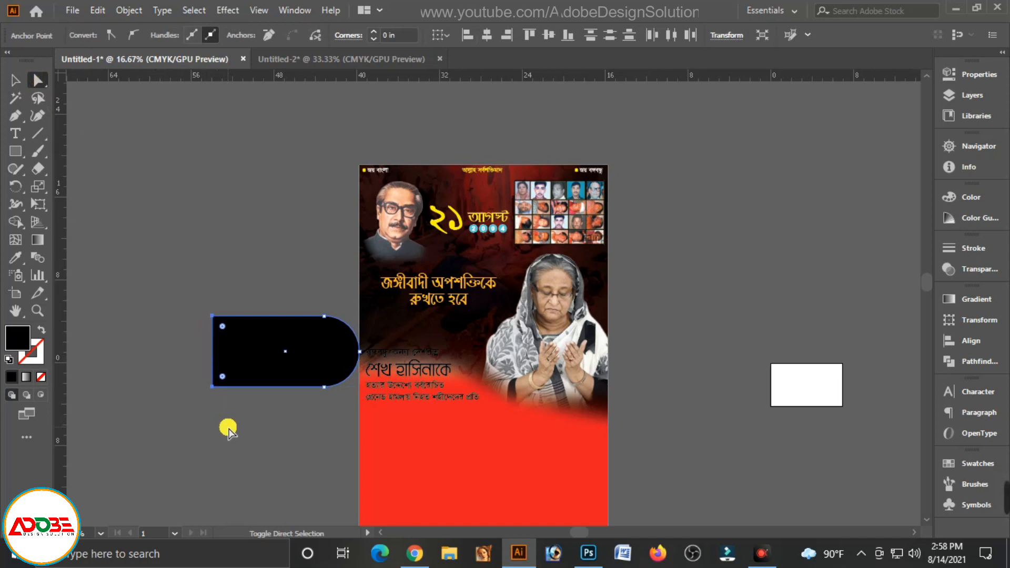
key(Right)
click(15, 82)
click(176, 273)
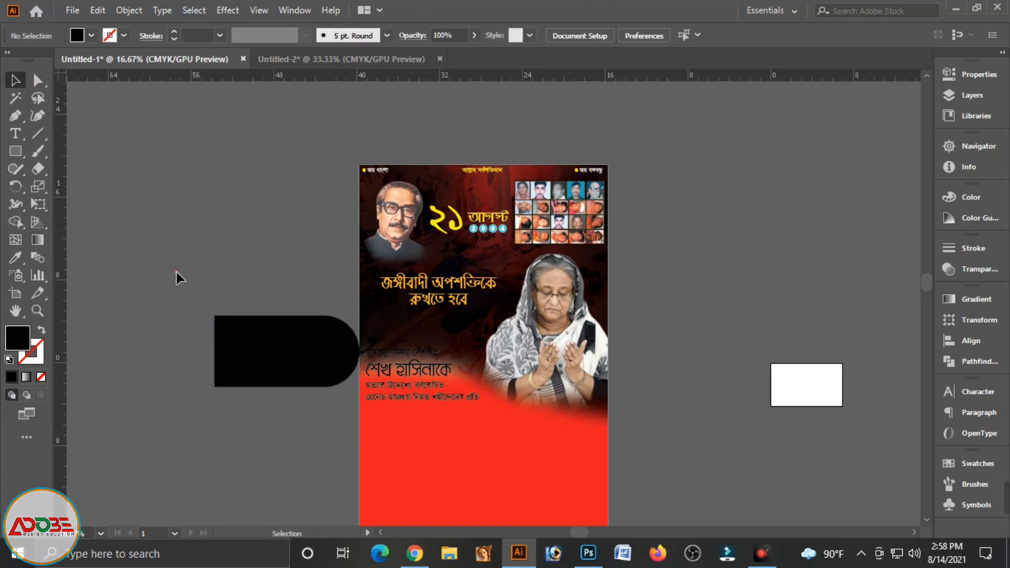
Move the black shape over the four-line text block and align its left edge with the poster background.
drag(258, 354, 408, 378)
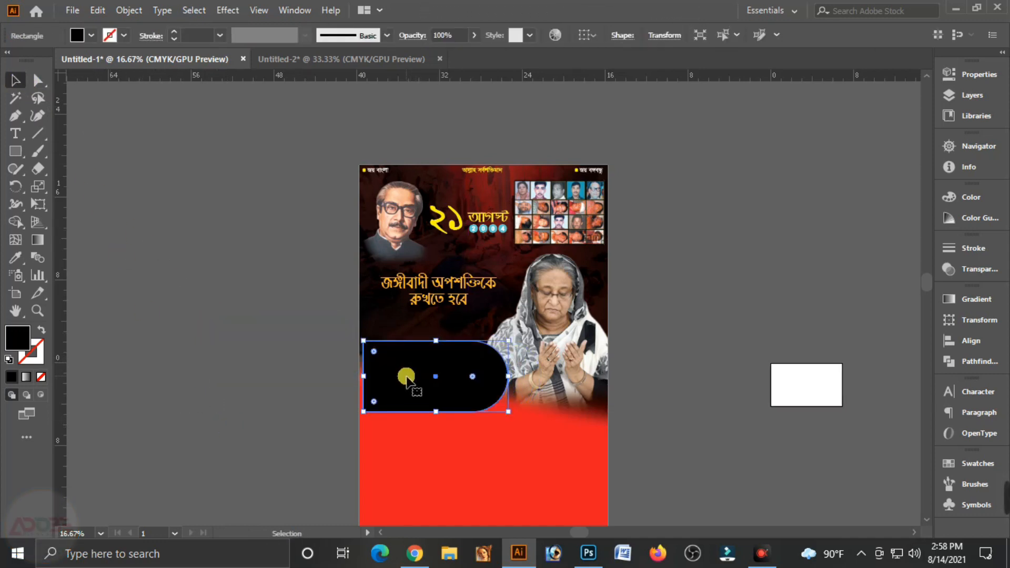
shift+click(446, 443)
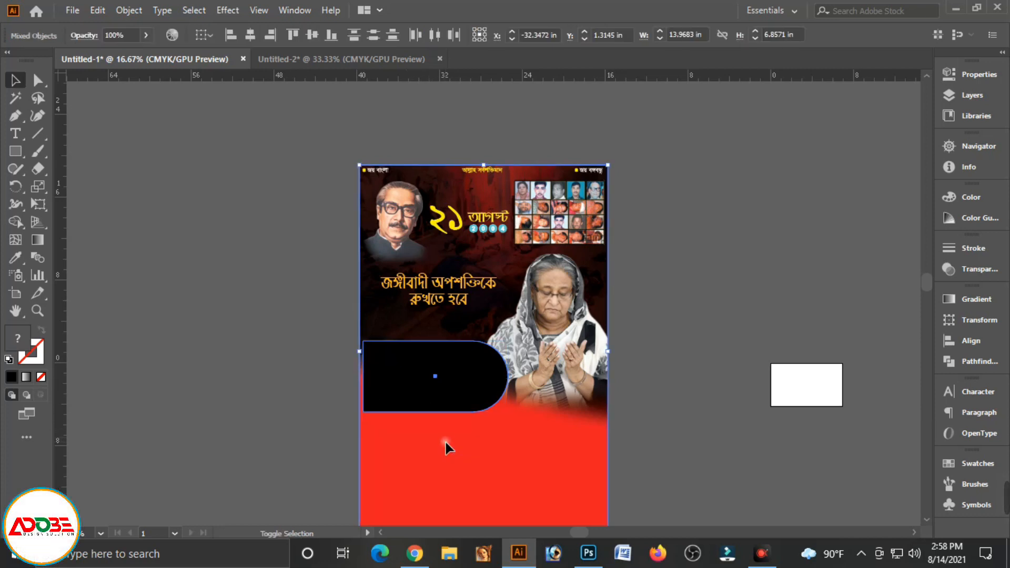
click(962, 340)
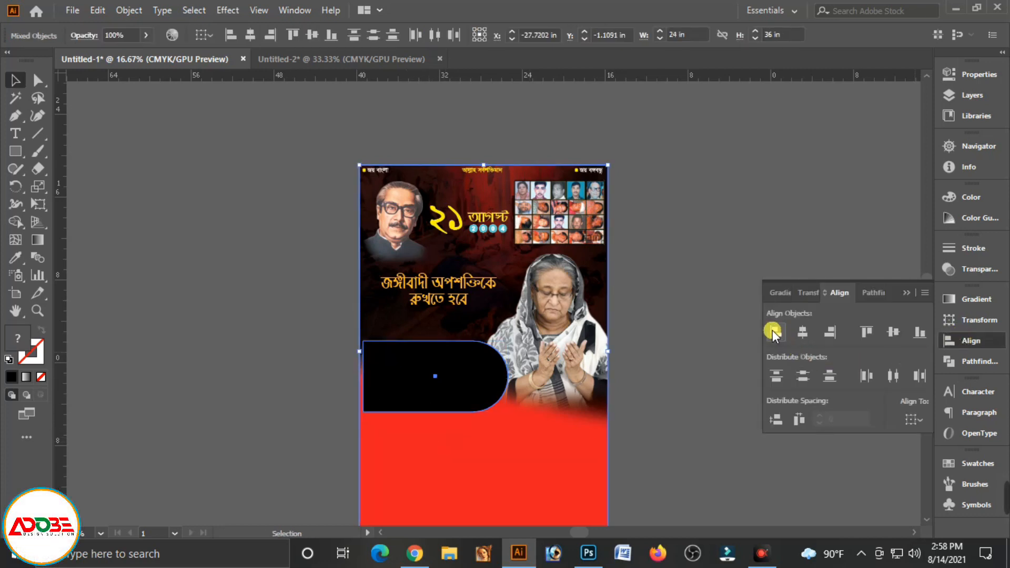
click(630, 341)
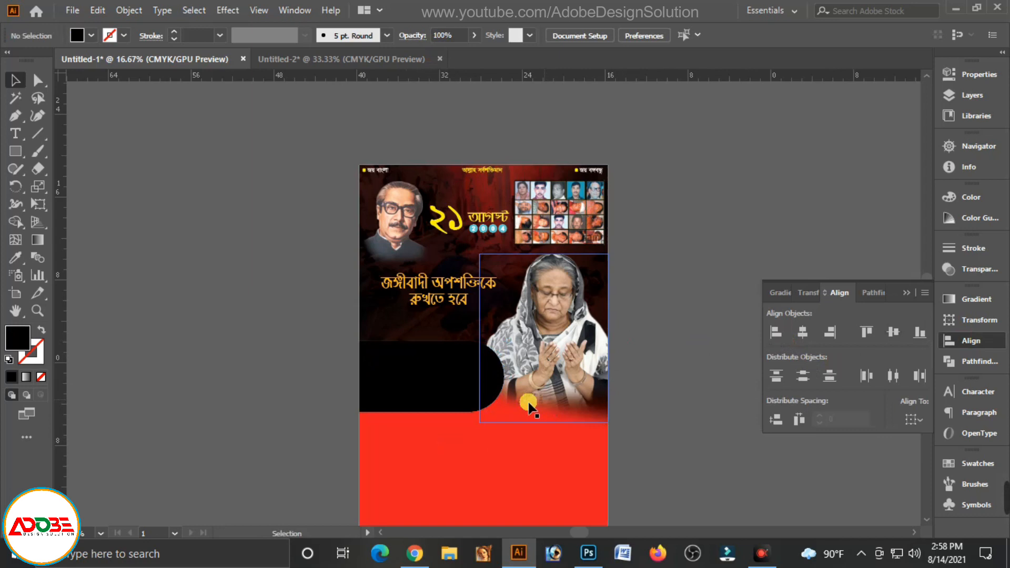
Recolor the black rounded shape over the text block to white with all CMYK values at 0%.
click(401, 397)
click(972, 199)
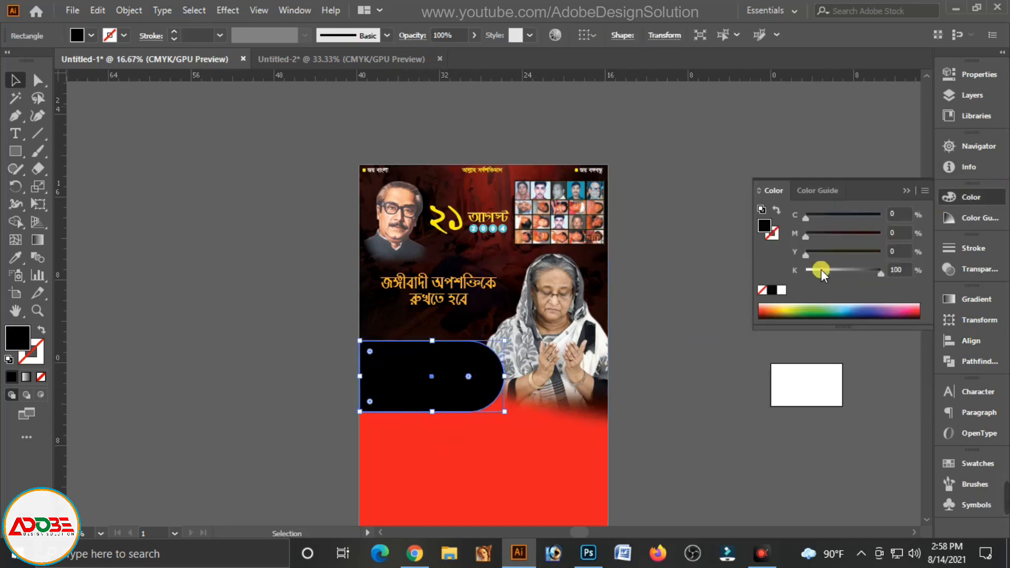
drag(820, 271, 806, 271)
click(681, 292)
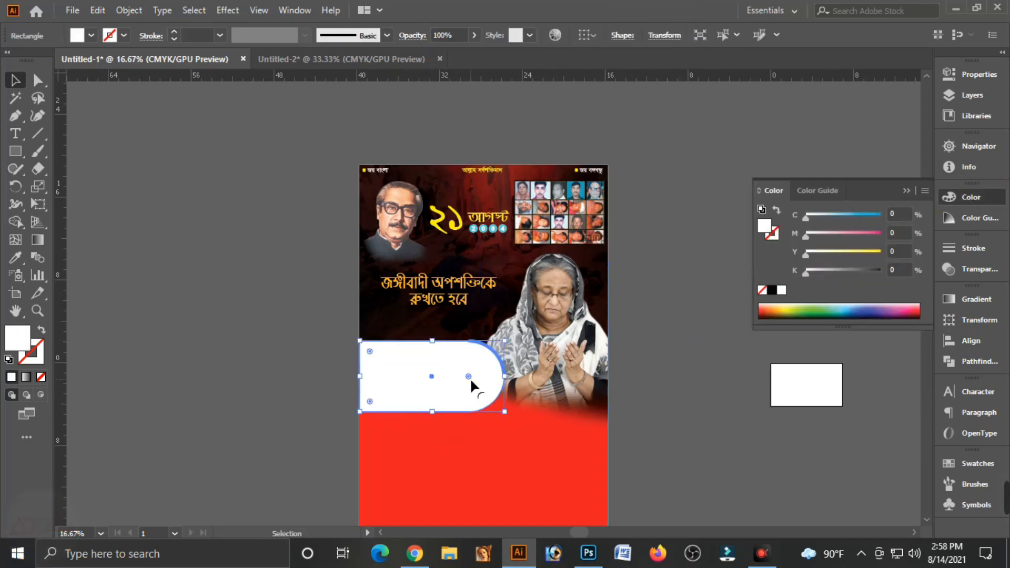
Send the white rounded shape behind the four-line text block while keeping it in front of the poster background.
click(470, 379)
key(ctrl+shift+bracketleft)
key(ctrl+bracketright)
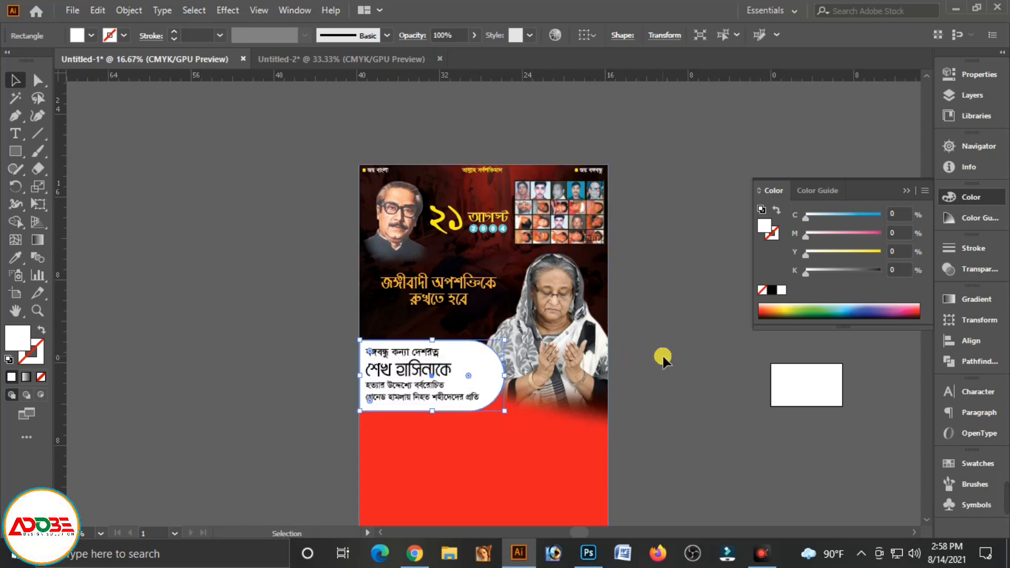
click(663, 357)
Fill the large second line of the banner text with red, C 0, M 100, Y 100, K 0.
click(444, 368)
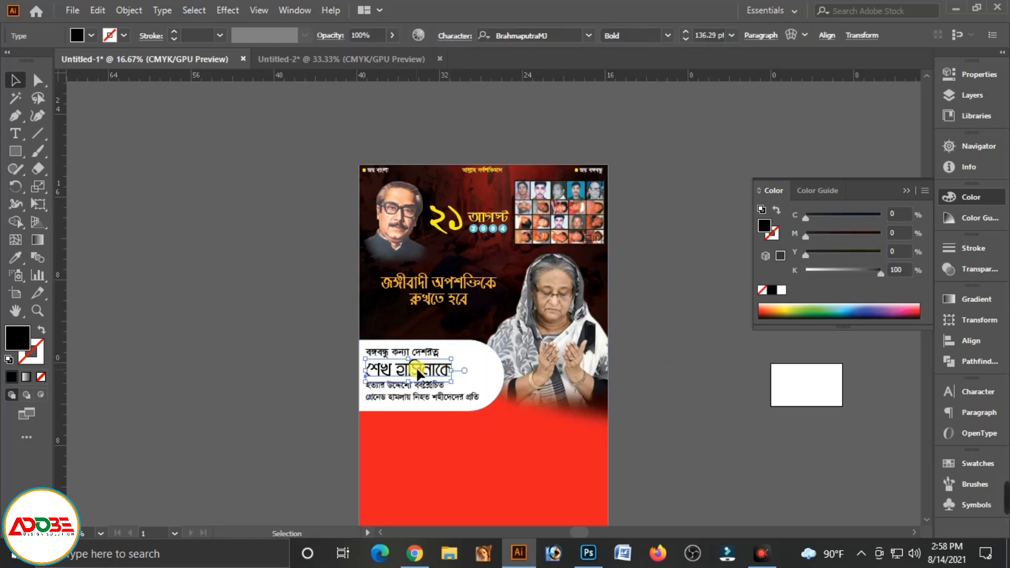
drag(844, 282, 968, 234)
click(718, 365)
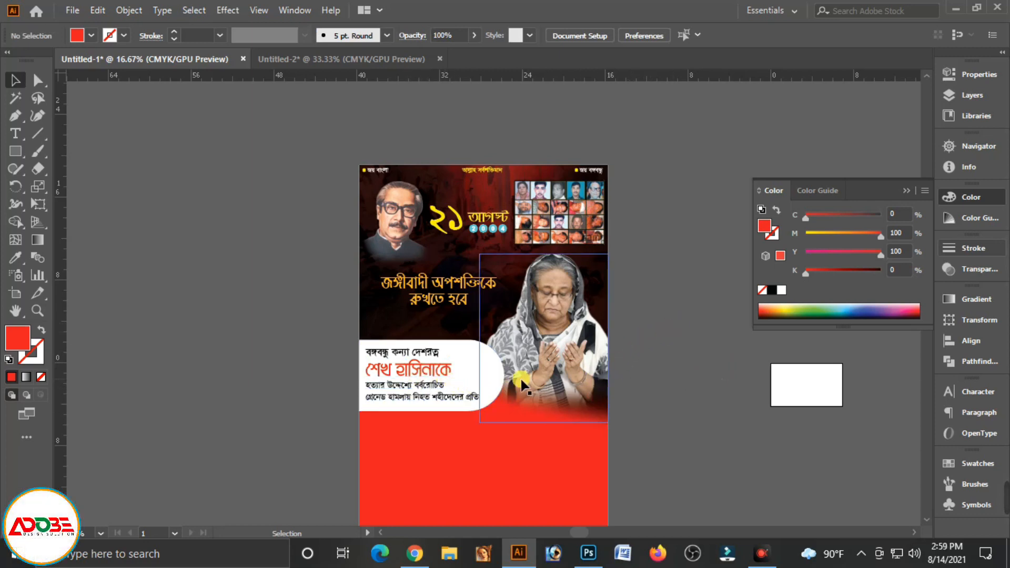
Place a Grunge Brush Vector Pack 07 stroke from the Grunge brushes vector pack onto the empty canvas beside the poster.
click(451, 305)
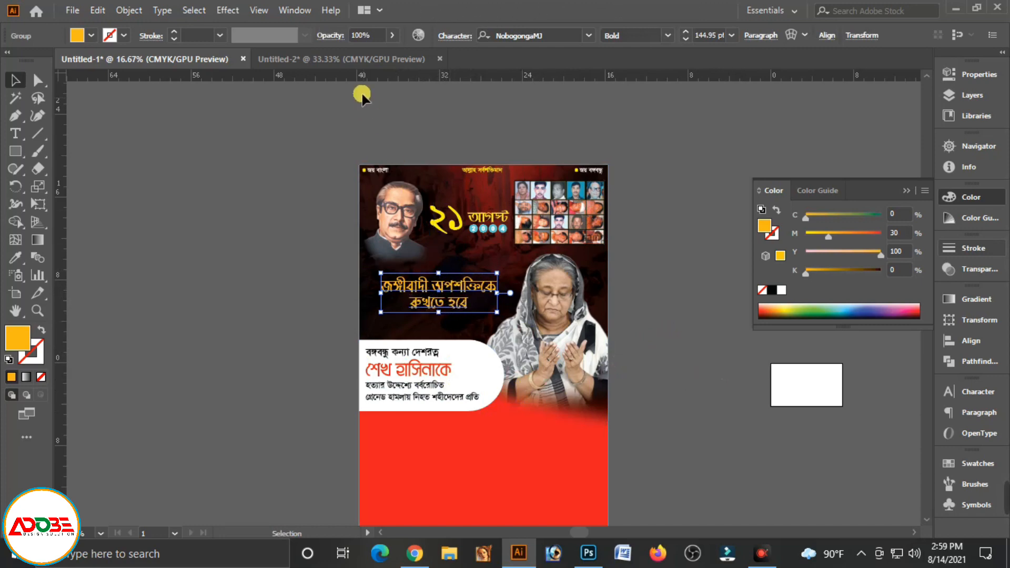
click(297, 11)
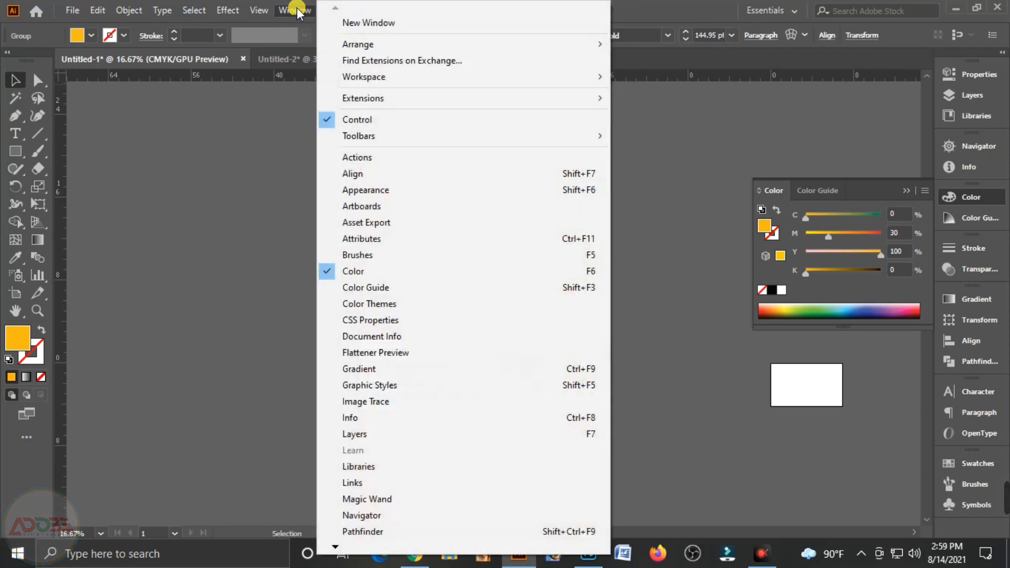
mouse_move(335, 547)
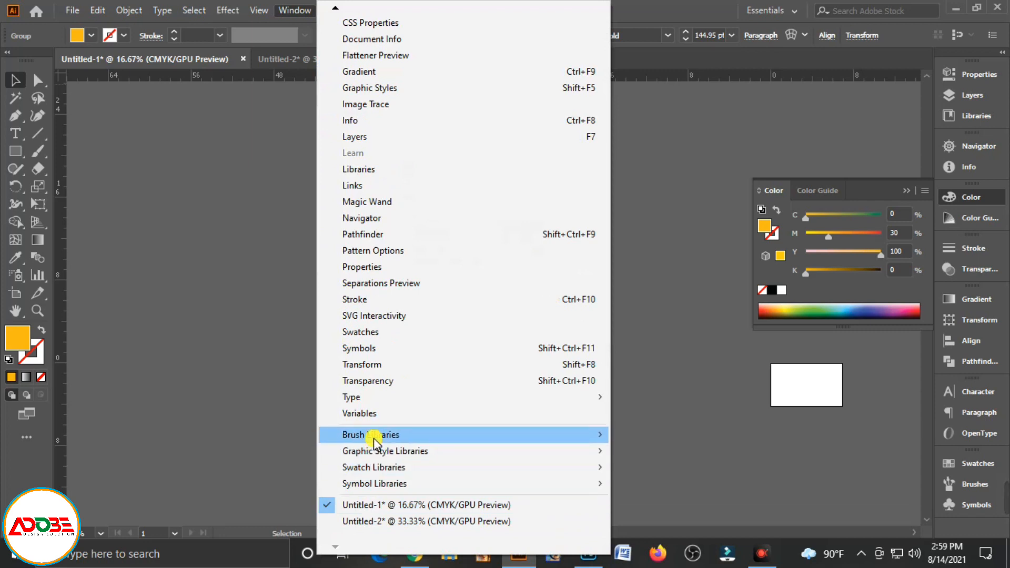
mouse_move(377, 442)
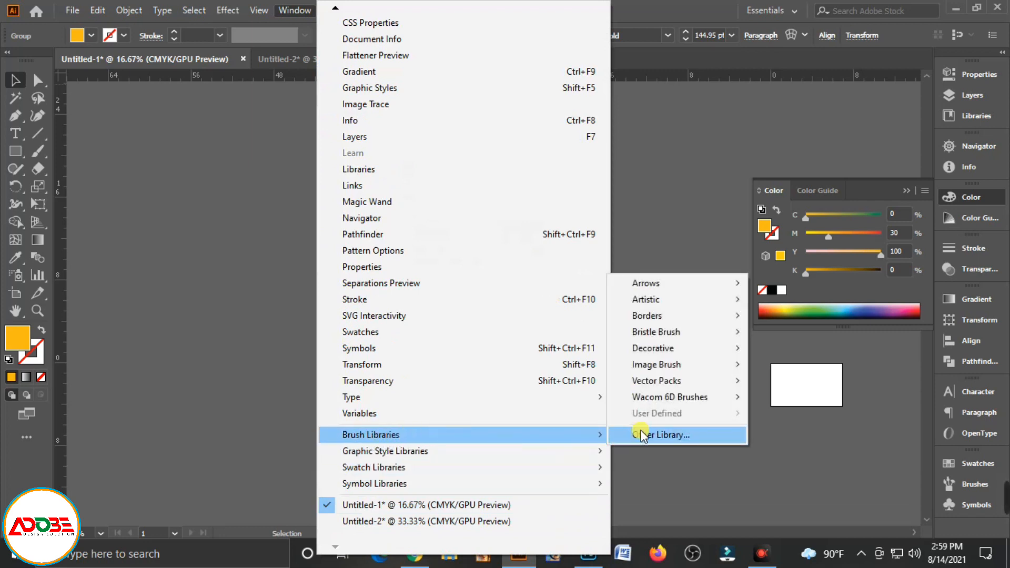
mouse_move(684, 382)
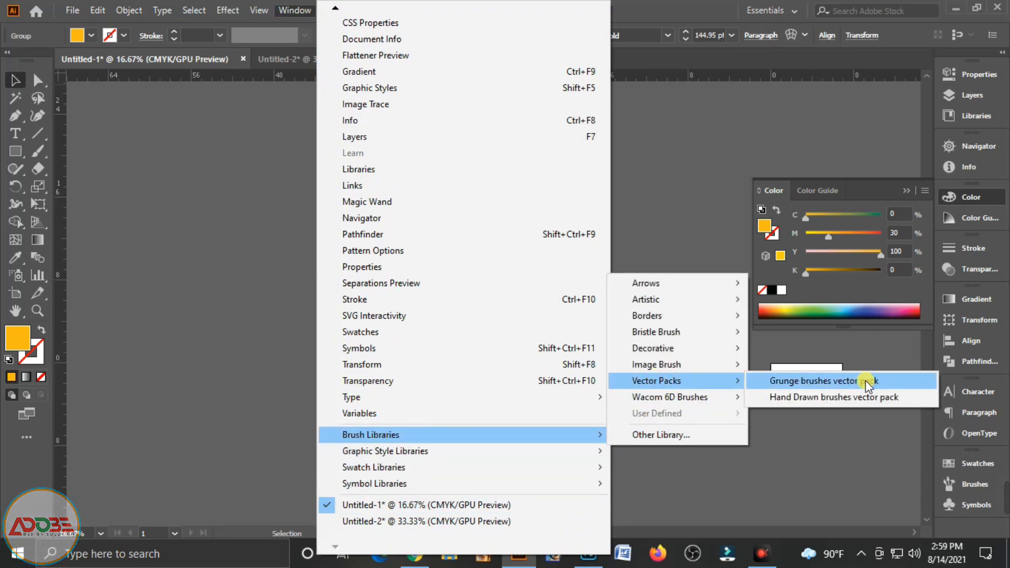
click(847, 380)
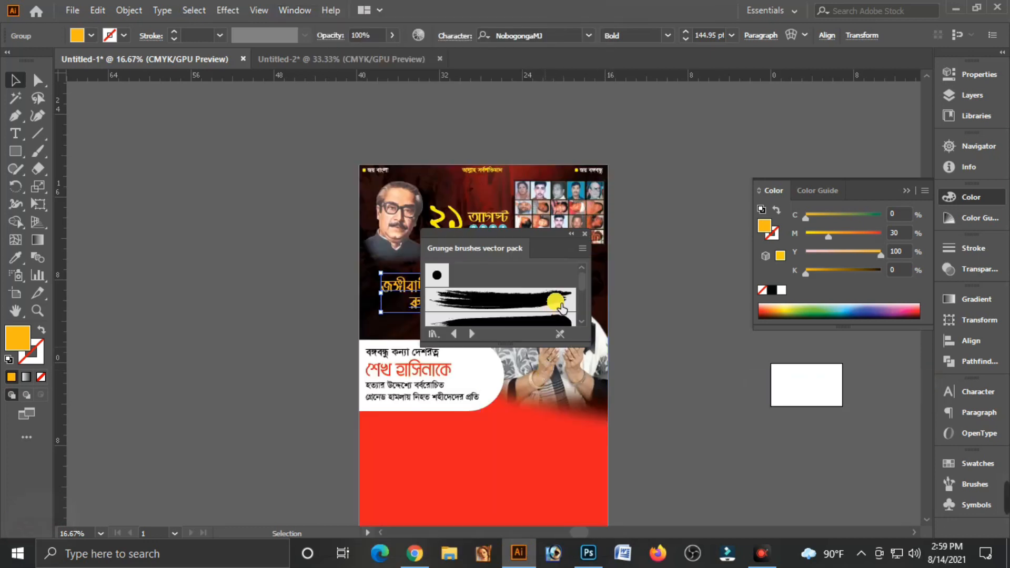
scroll(558, 307, down, 3)
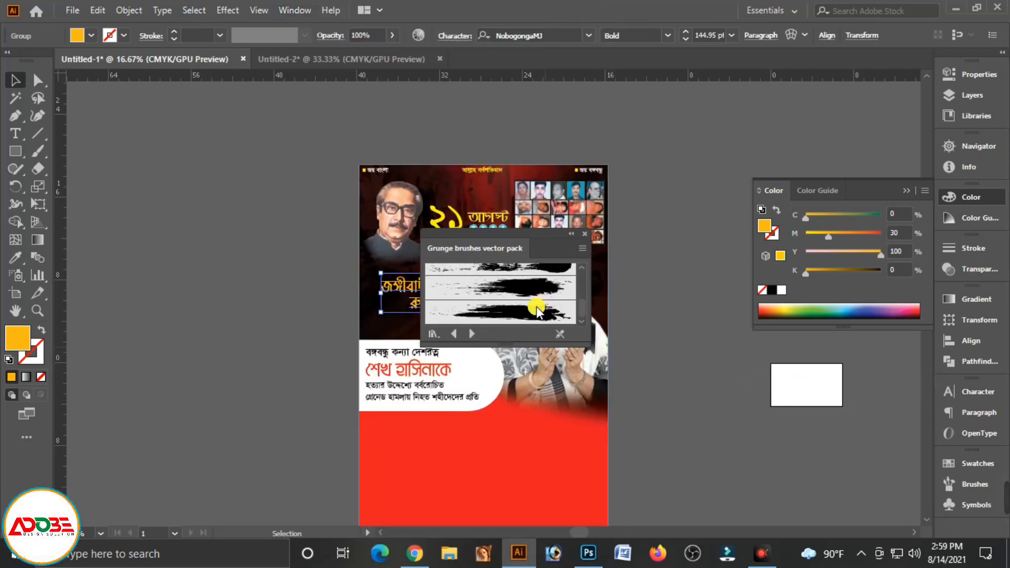
scroll(548, 313, up, 4)
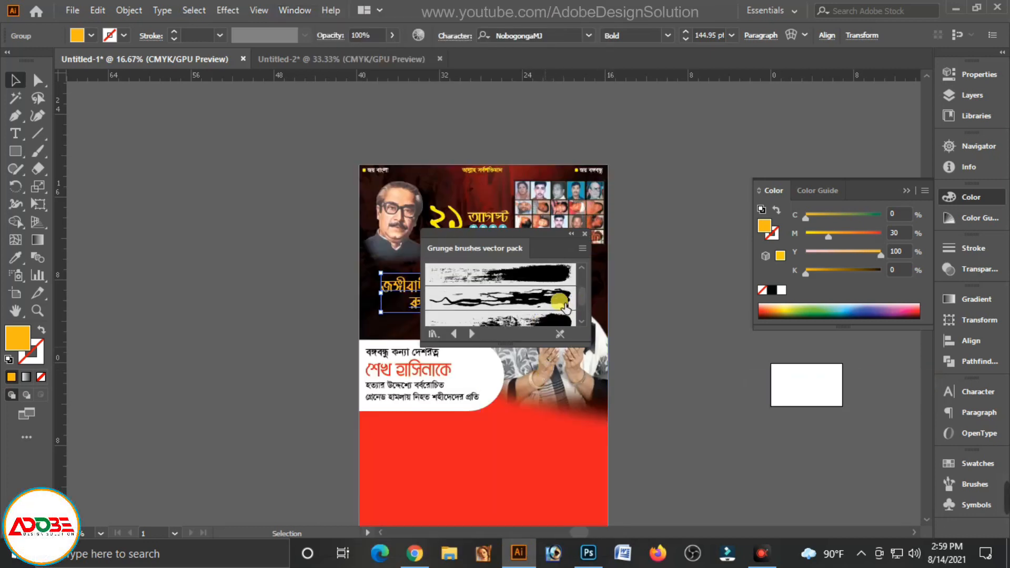
scroll(563, 300, down, 2)
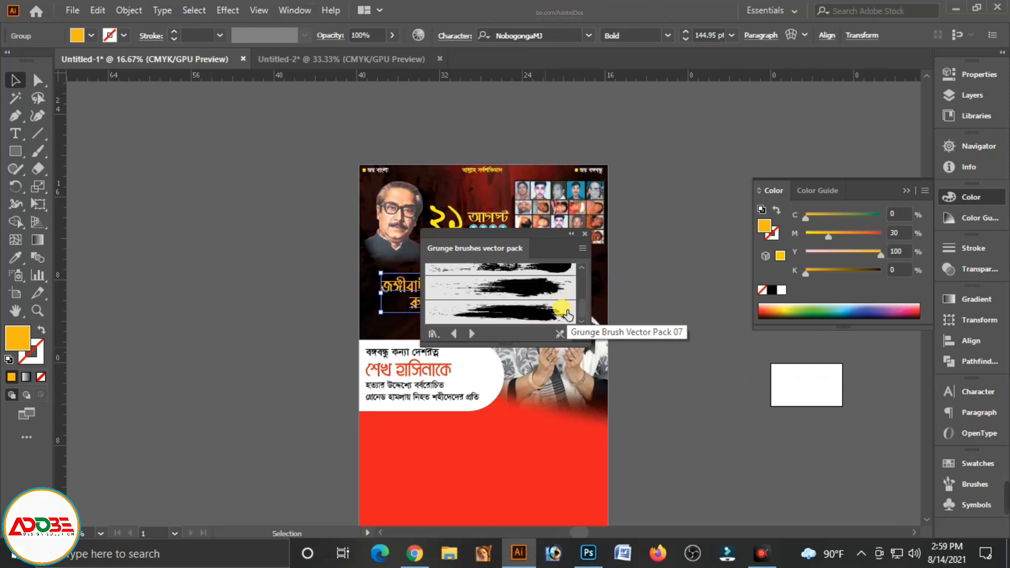
mouse_move(545, 314)
mouse_down()
mouse_move(691, 386)
mouse_move(698, 412)
mouse_up()
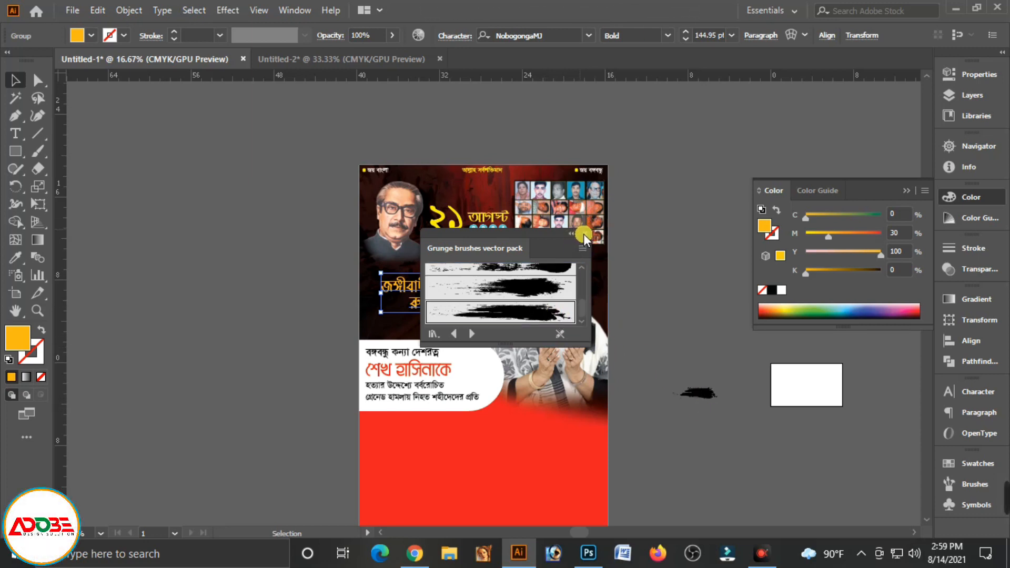
click(583, 234)
Enlarge the black brush stroke to roughly four times its width and move it just below the white rectangle.
click(705, 396)
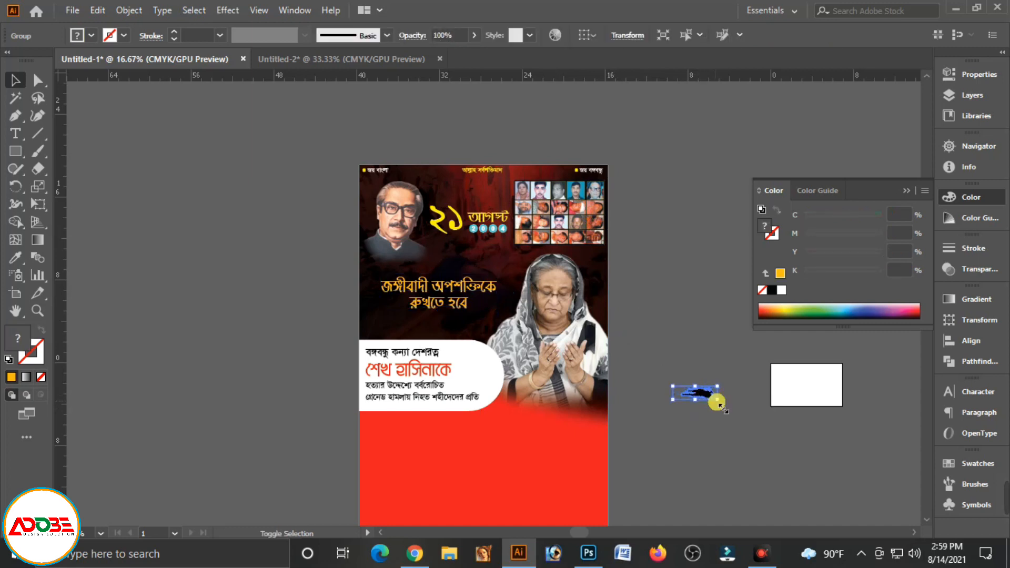
mouse_move(717, 400)
mouse_down()
mouse_move(794, 434)
mouse_move(787, 419)
mouse_up()
mouse_move(687, 405)
mouse_down()
mouse_move(752, 430)
mouse_move(758, 443)
mouse_up()
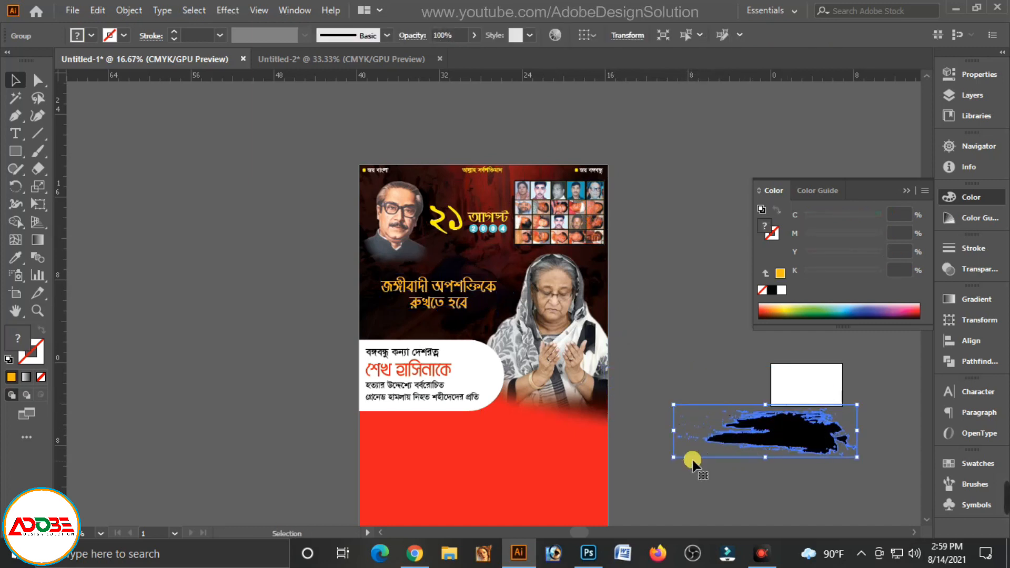
Ungroup the brush stroke and delete the stray specks around its left and right ends.
right_click(744, 453)
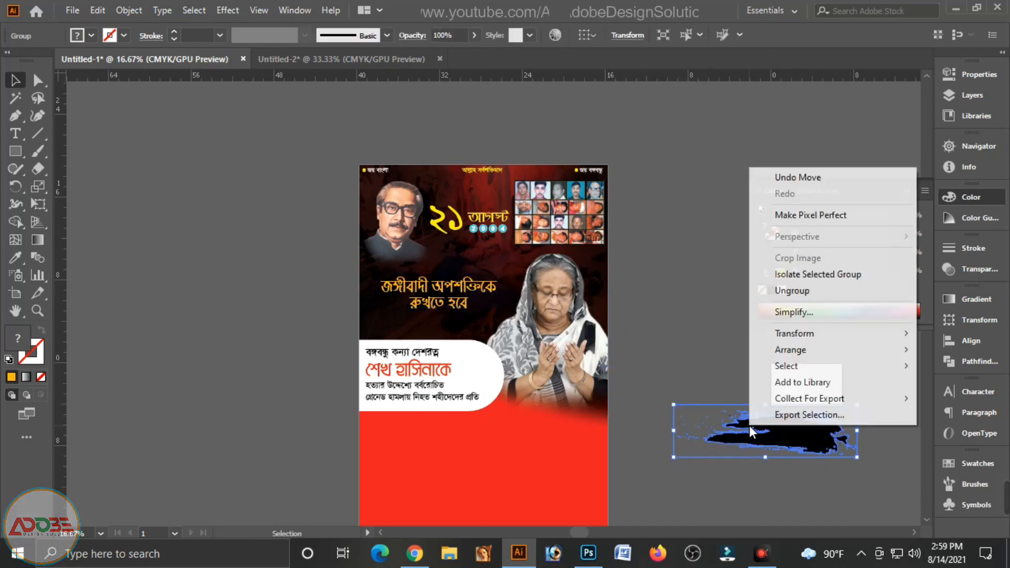
click(793, 291)
click(691, 475)
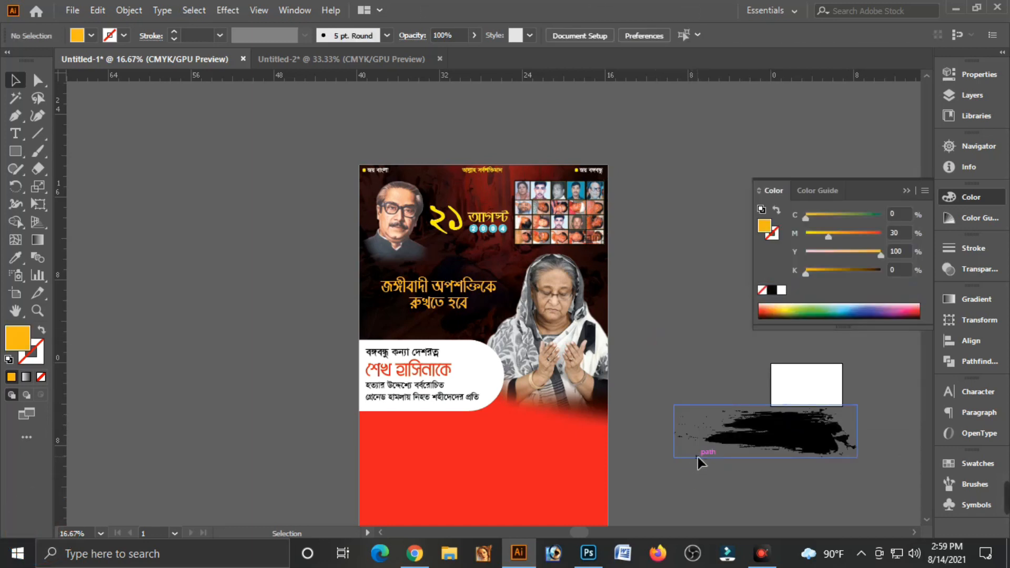
click(698, 457)
key(Delete)
drag(654, 388, 676, 413)
key(Delete)
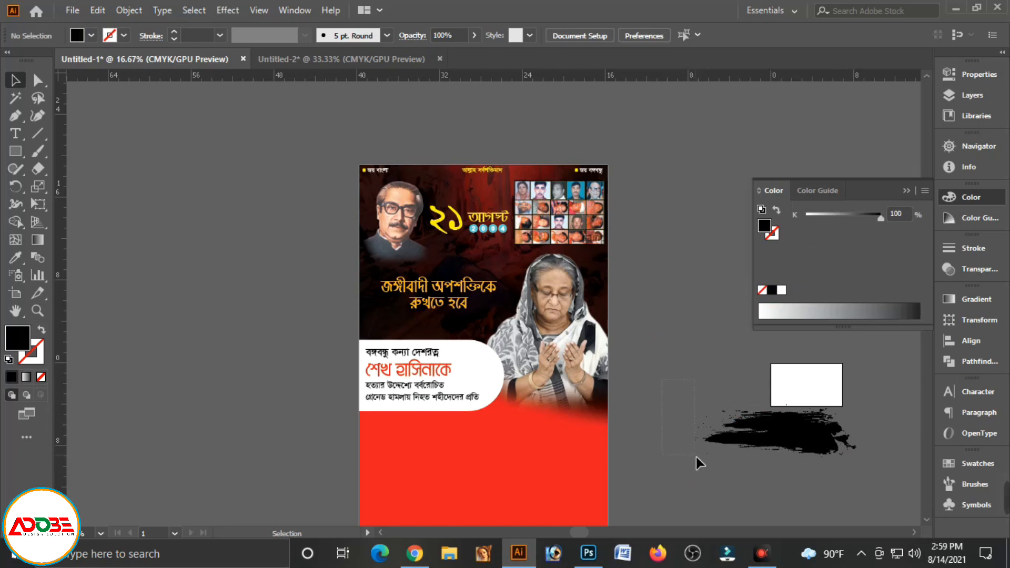
drag(857, 419, 860, 422)
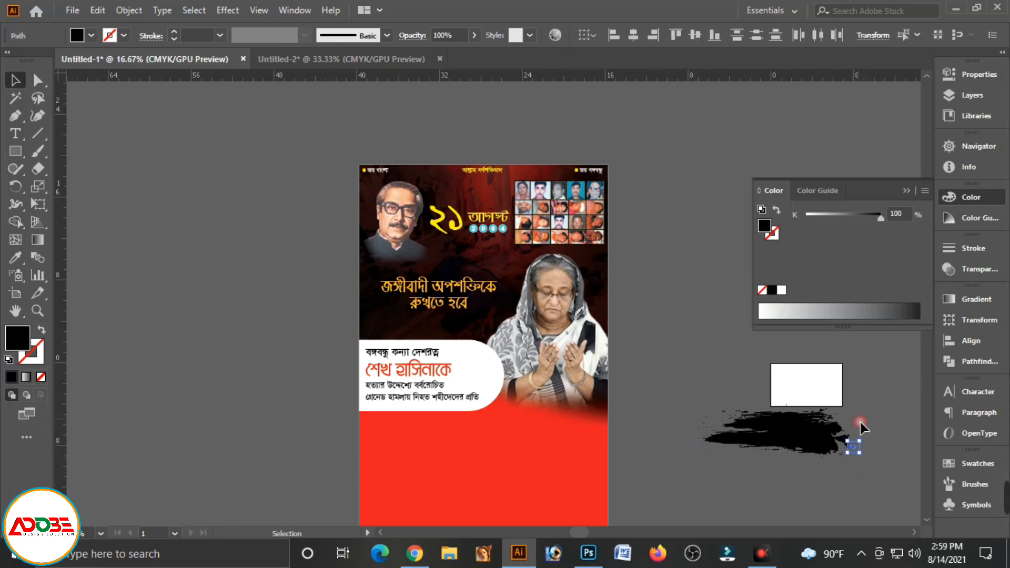
key(Delete)
Group the remaining brush stroke pieces and move the group against the poster's right edge.
click(819, 475)
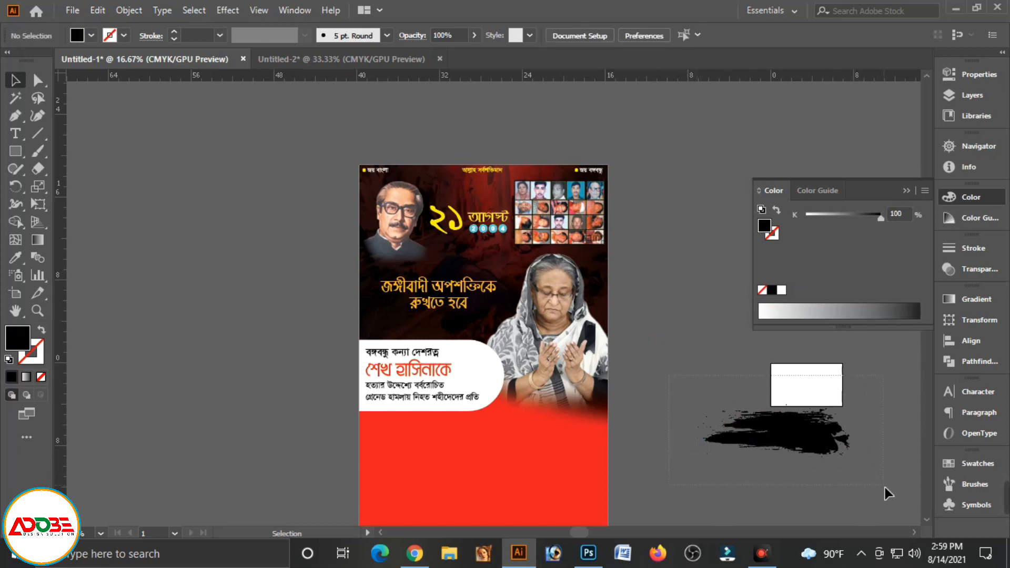
drag(888, 493, 889, 494)
right_click(787, 423)
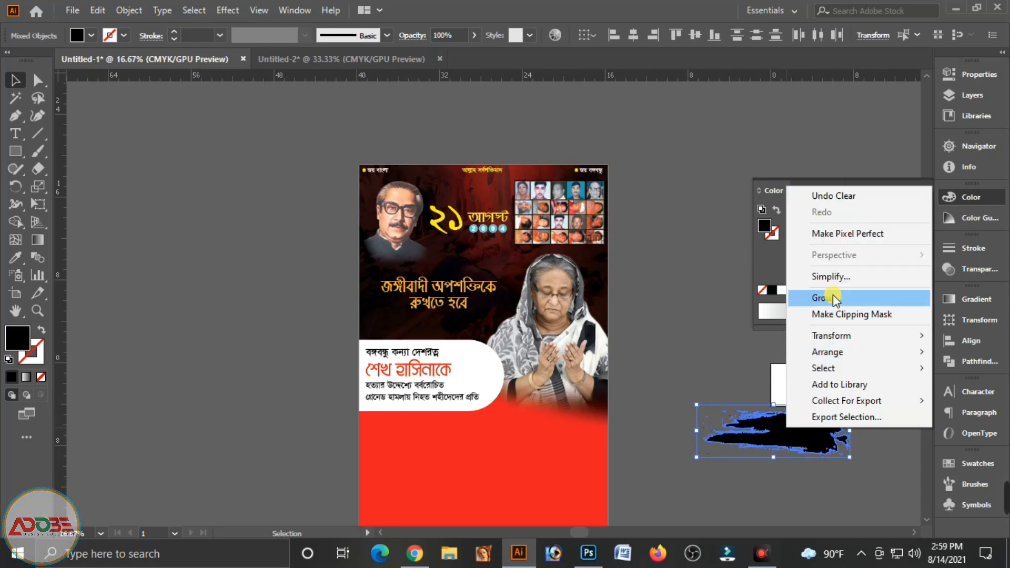
click(832, 297)
drag(821, 449, 720, 388)
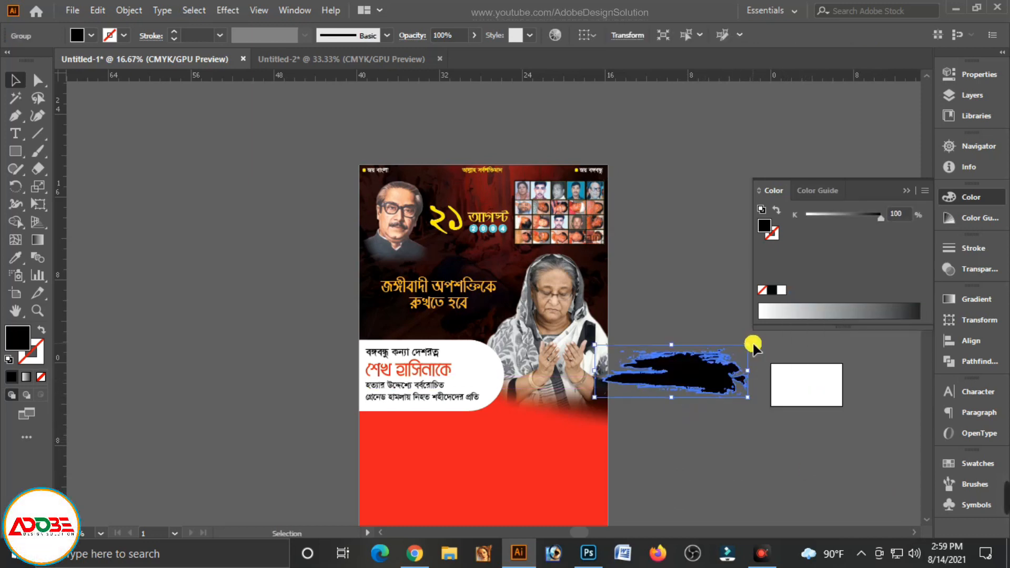
Switch the brush stroke's color to CMYK and fill it red with C 0, M 100, Y 100, K 0.
click(925, 191)
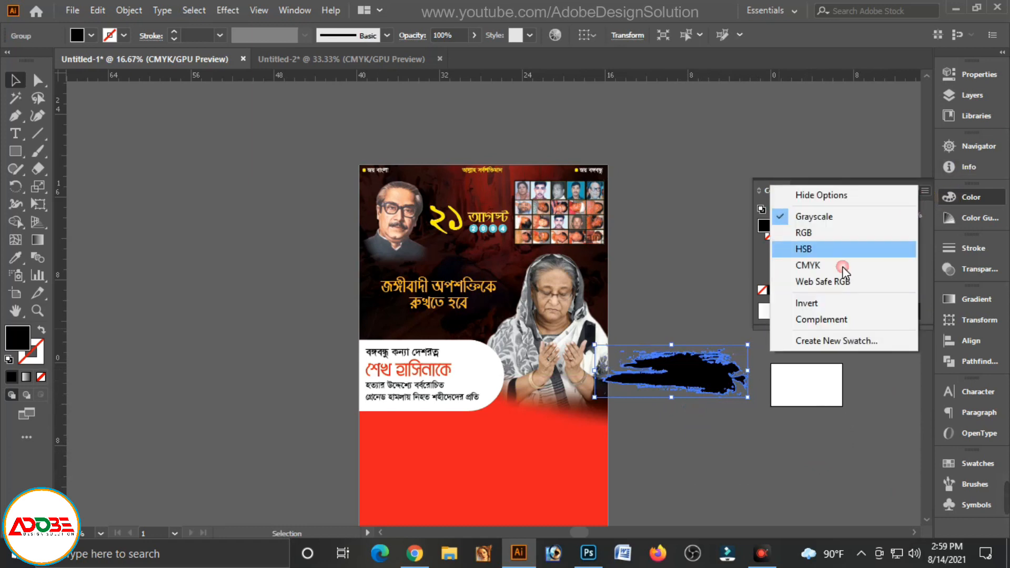
click(821, 264)
click(818, 270)
click(880, 233)
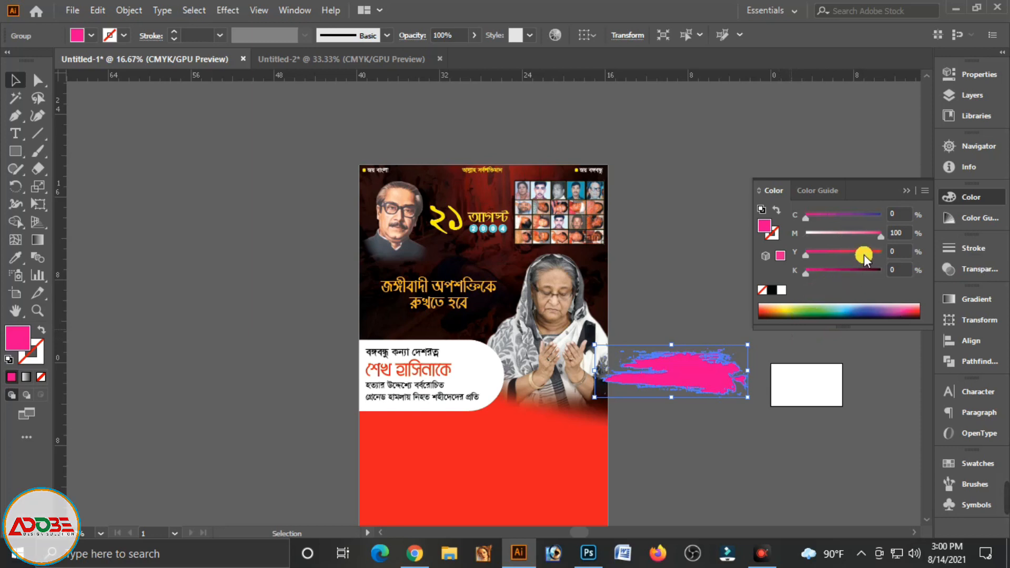
click(881, 251)
Place the red brush stroke behind the two-line yellow slogan, rotated to slope upward to the right with its thick end at the left.
mouse_move(684, 381)
mouse_down()
mouse_move(429, 347)
mouse_move(450, 307)
mouse_up()
mouse_move(519, 273)
mouse_down()
mouse_move(463, 236)
mouse_move(347, 359)
mouse_move(366, 377)
mouse_up()
drag(404, 308, 418, 290)
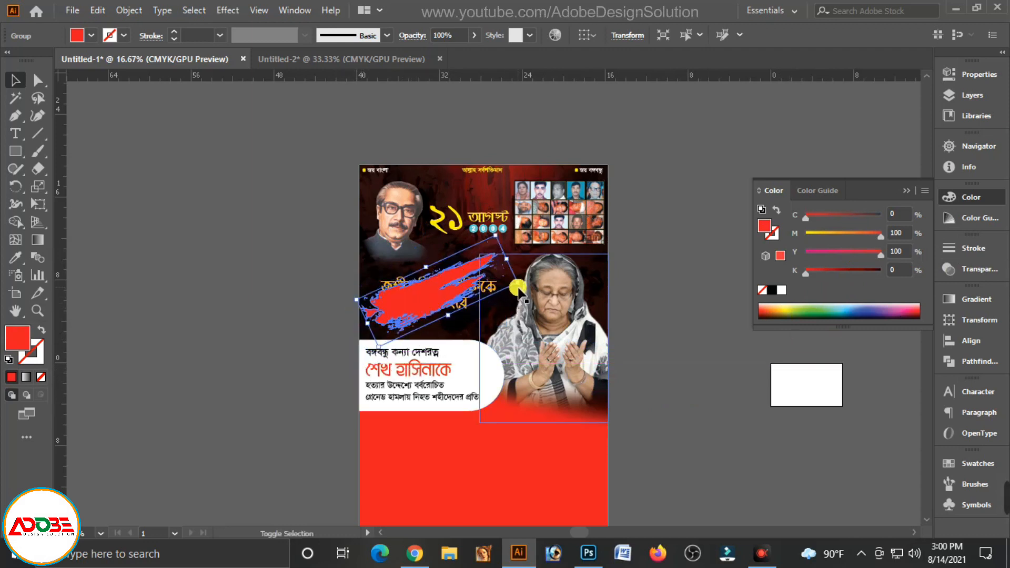
drag(523, 290, 527, 290)
drag(408, 315, 413, 310)
key(a)
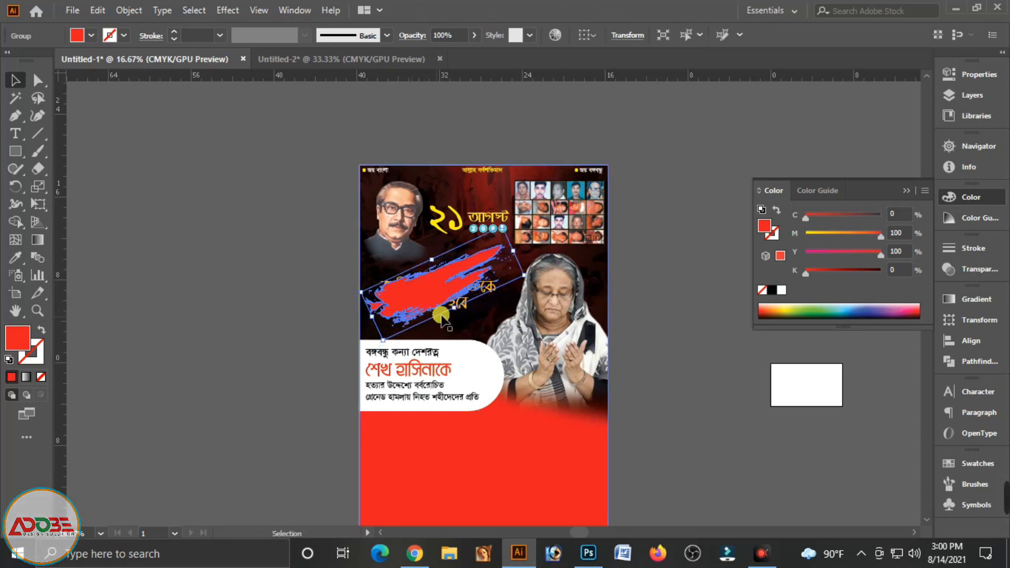
Rotate the two-line slogan to match the red stroke's slope and center it over the stroke.
click(493, 295)
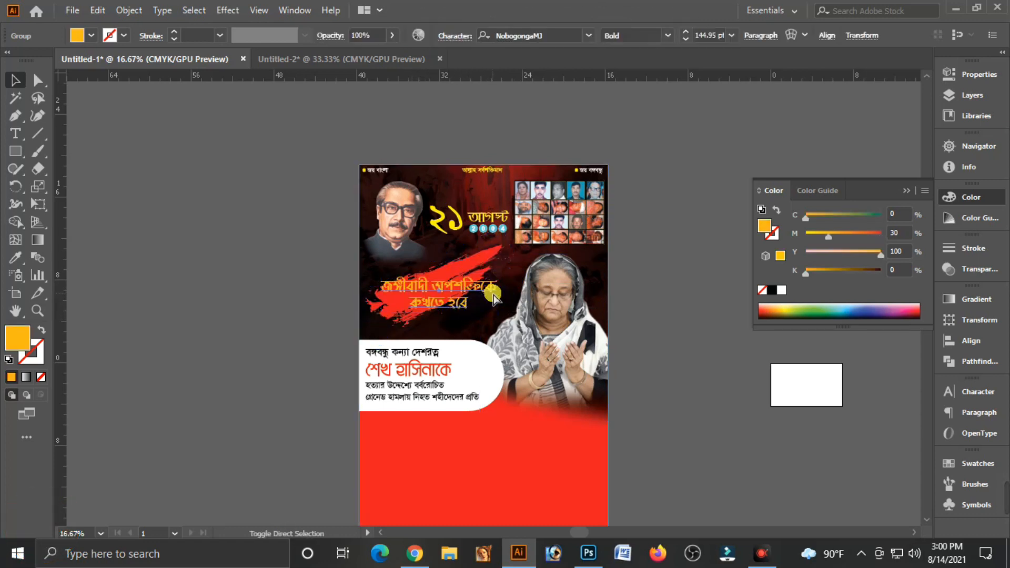
drag(510, 275, 492, 247)
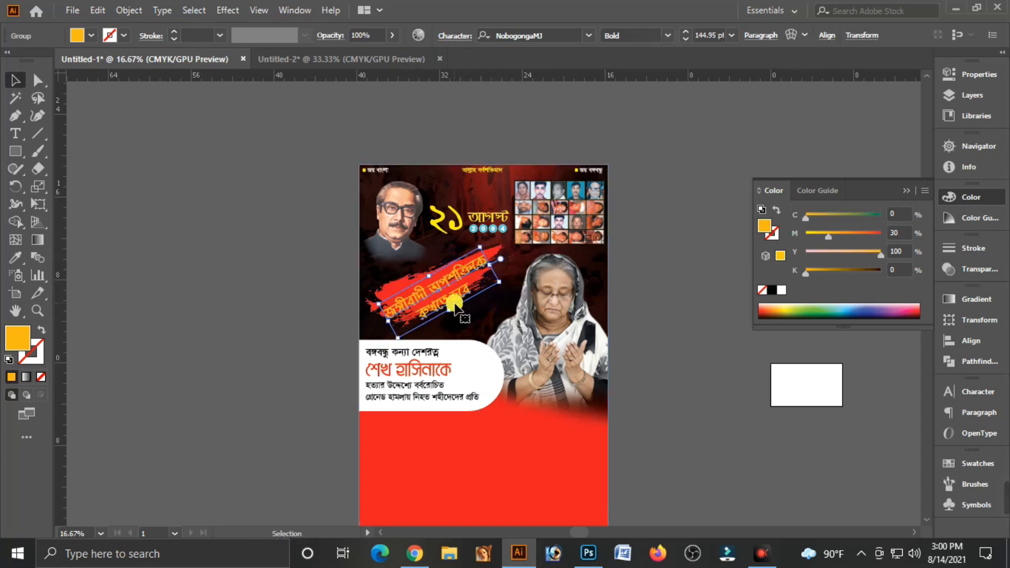
drag(452, 306, 449, 306)
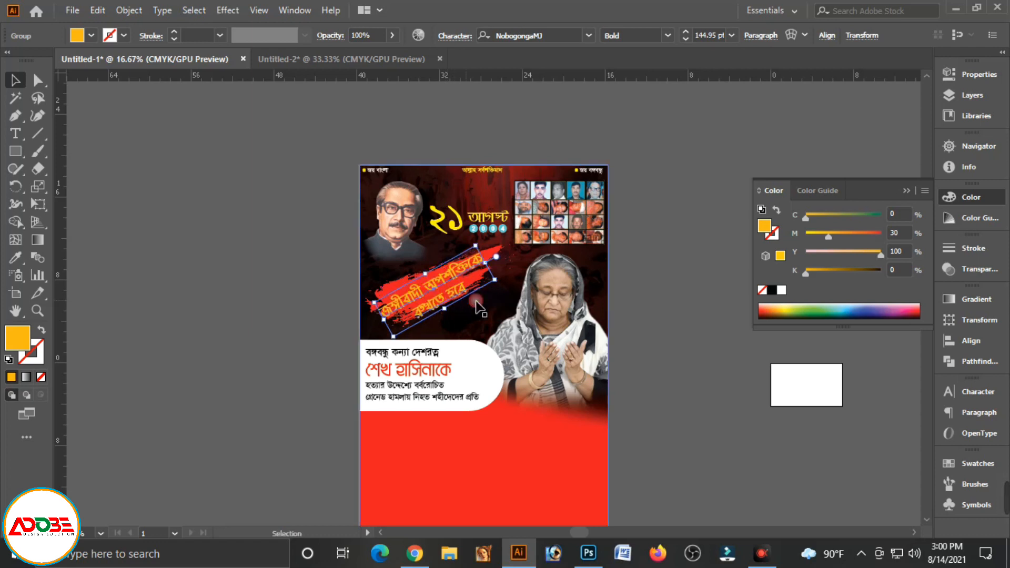
drag(504, 286, 510, 290)
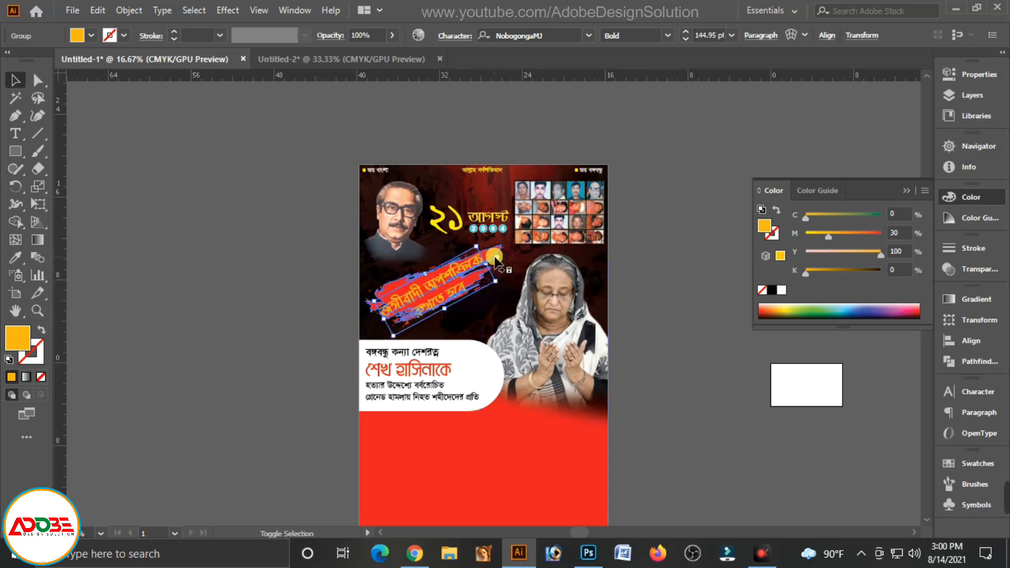
Nudge the slogan and its red brush stroke together slightly to the right and down.
shift+click(506, 308)
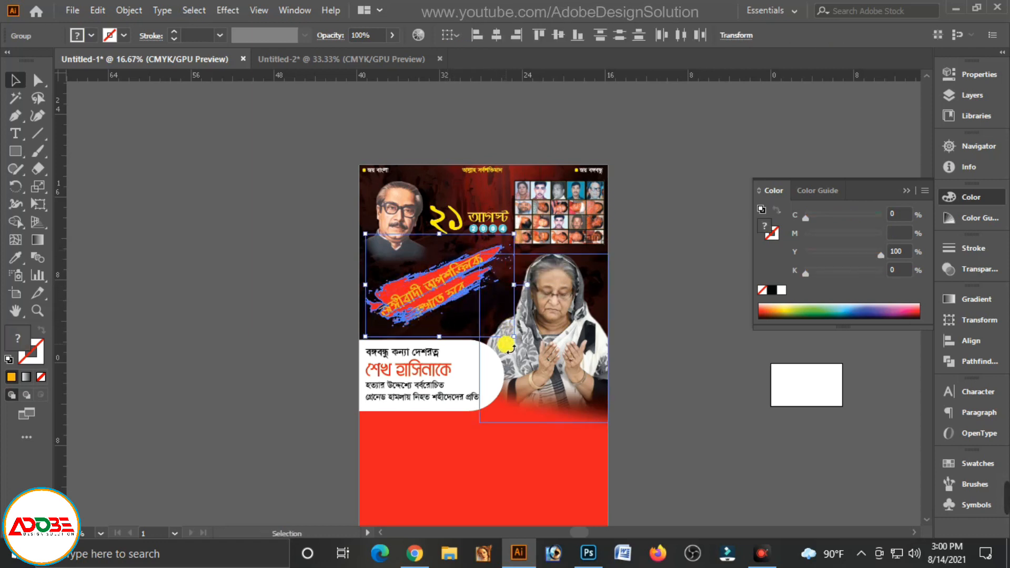
key(Right)
key(Right)
key(Right)
key(Down)
key(Down)
key(Down)
key(Down)
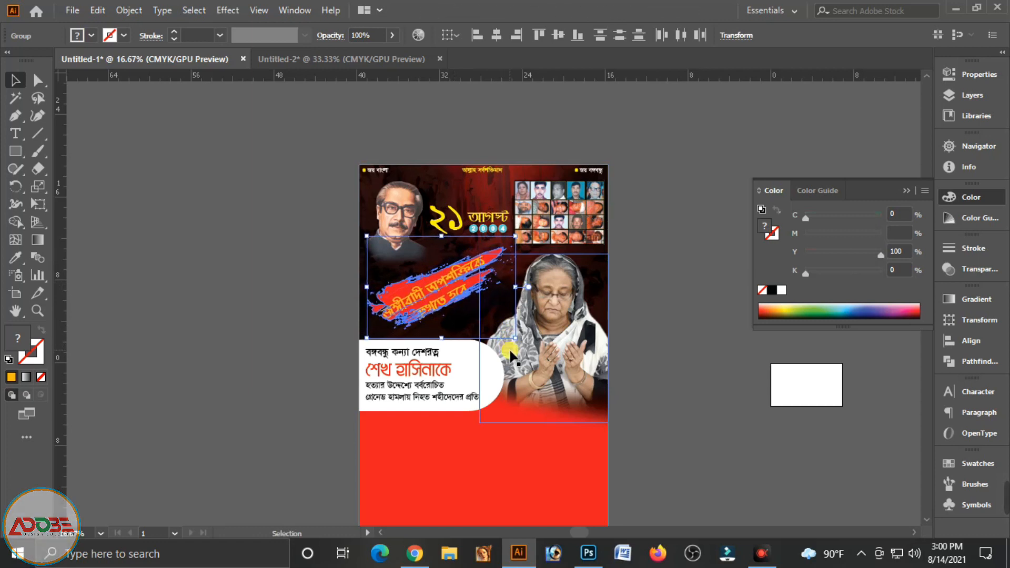
shift+click(511, 356)
click(660, 343)
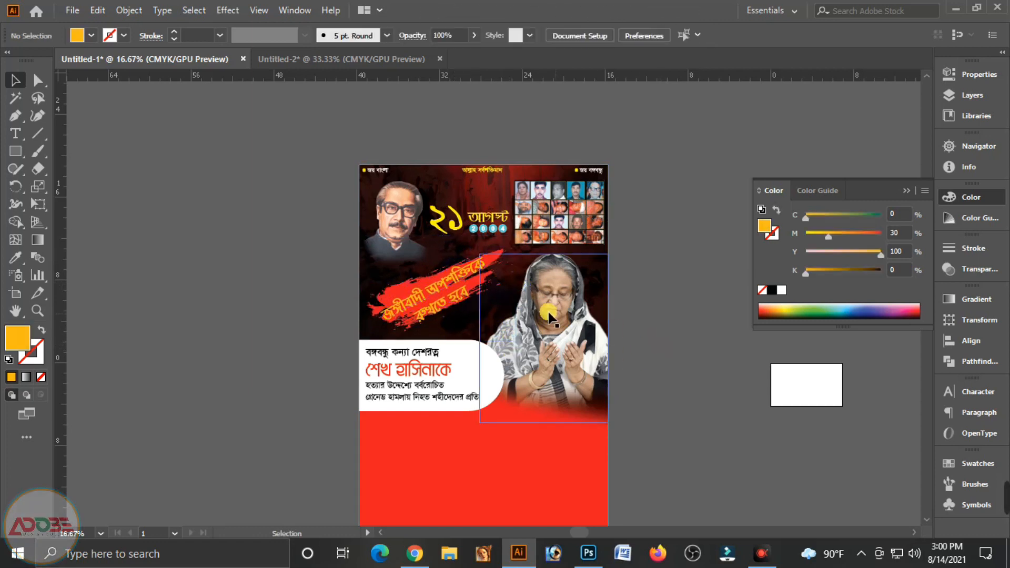
Fine-tune the size and position of the red brush stroke behind the two-line yellow slogan.
click(509, 279)
drag(515, 255, 518, 254)
drag(455, 311, 462, 317)
click(251, 366)
click(422, 295)
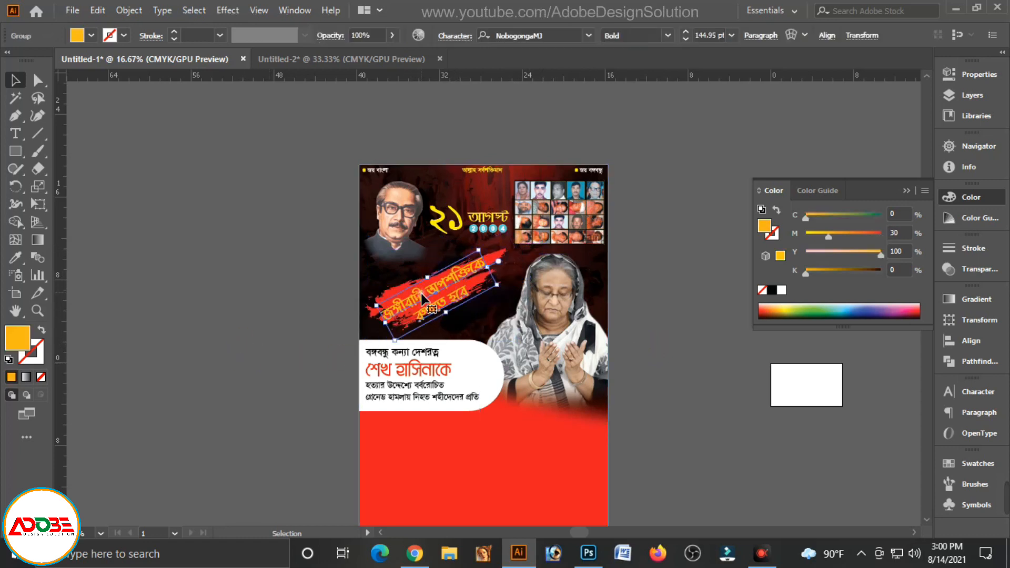
click(284, 325)
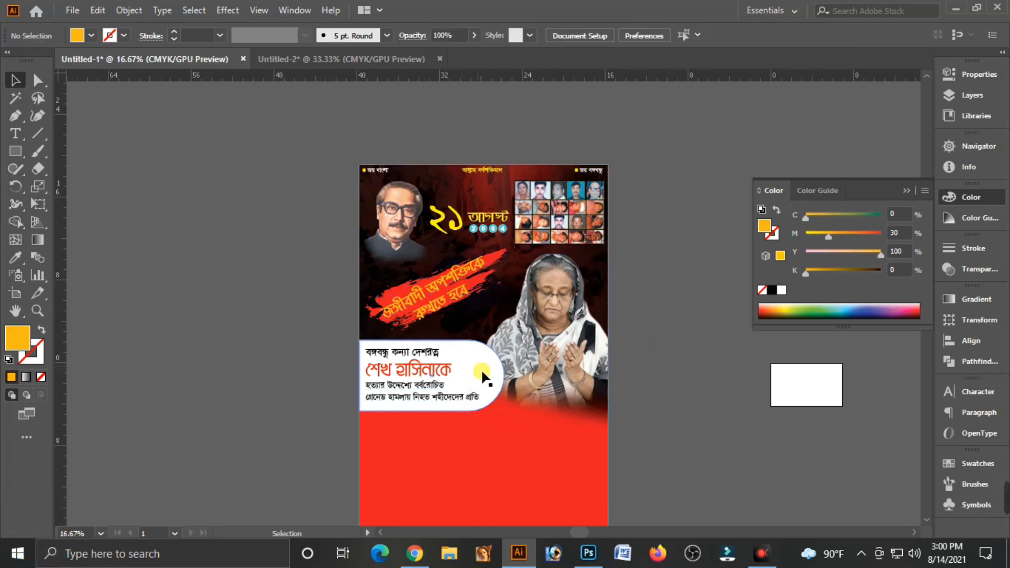
drag(641, 394, 587, 387)
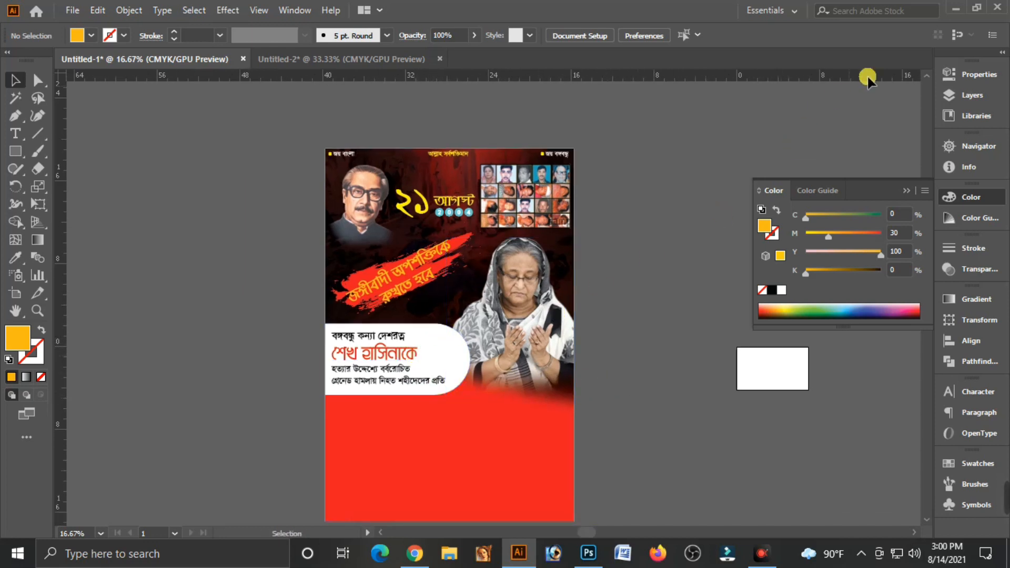
Embed the desktop grenade image 48090-7-grenade-png-file-hd.png in the Untitled-2 document and enlarge it slightly.
click(958, 7)
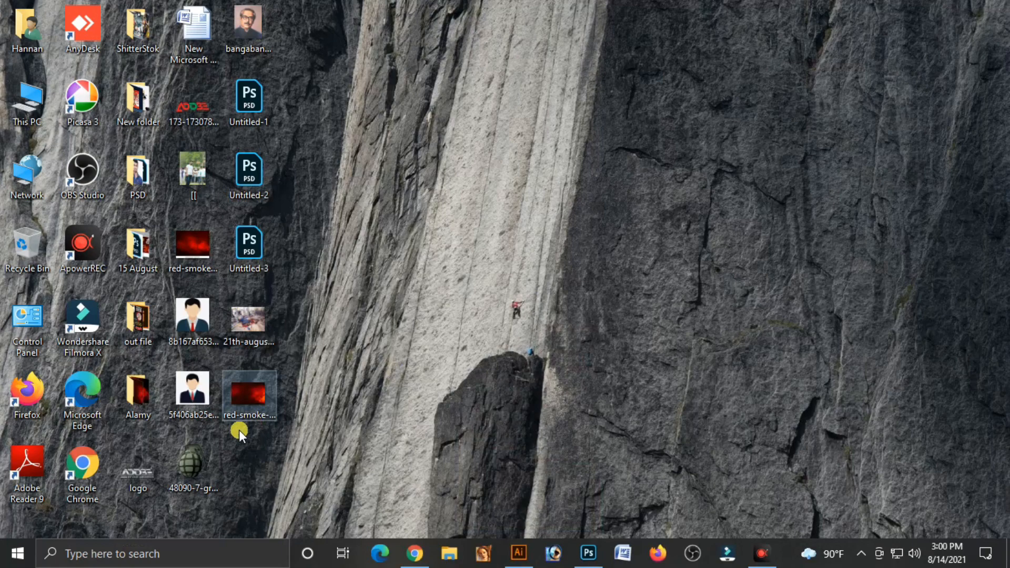
double_click(201, 457)
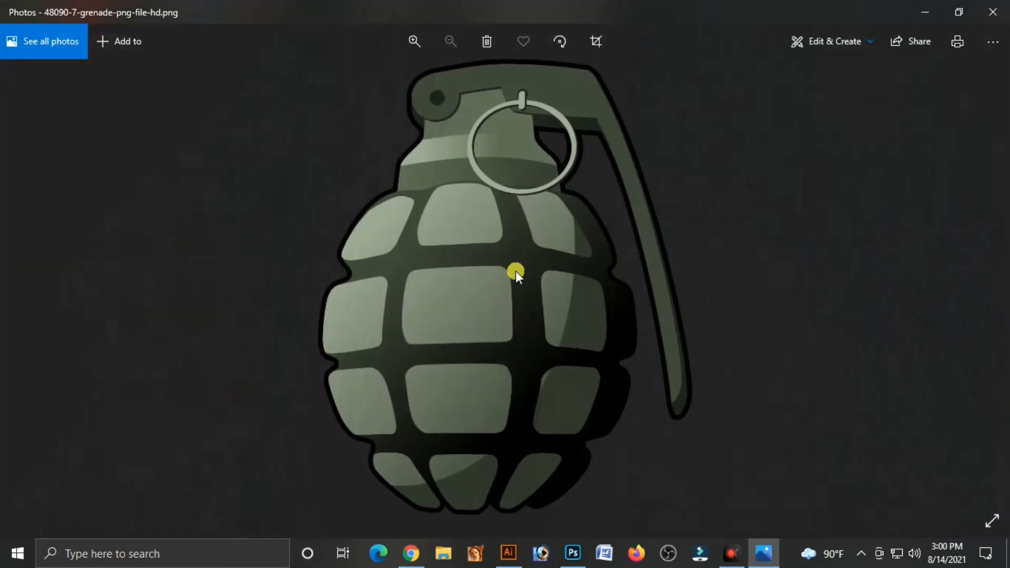
click(993, 12)
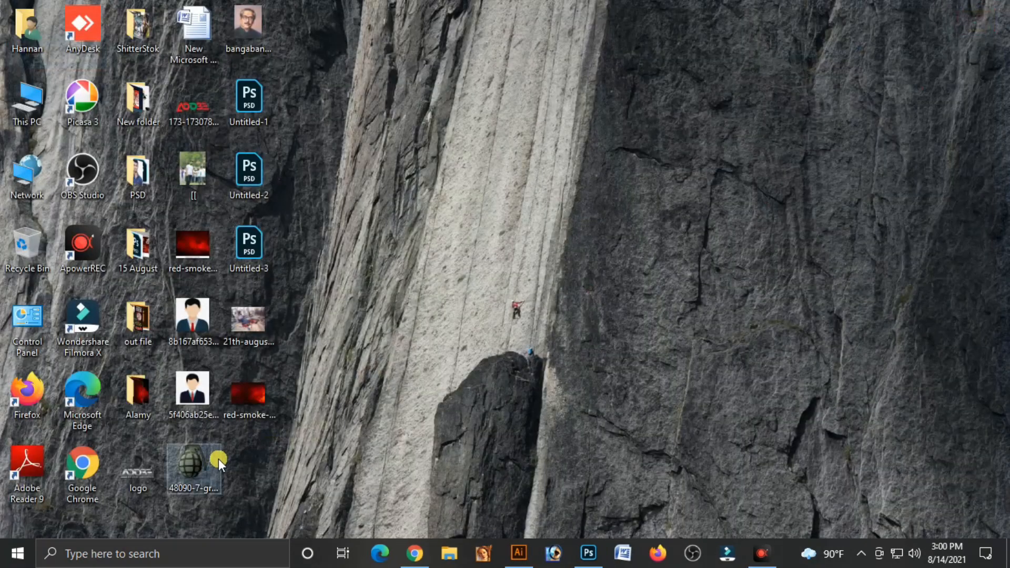
drag(484, 519, 548, 509)
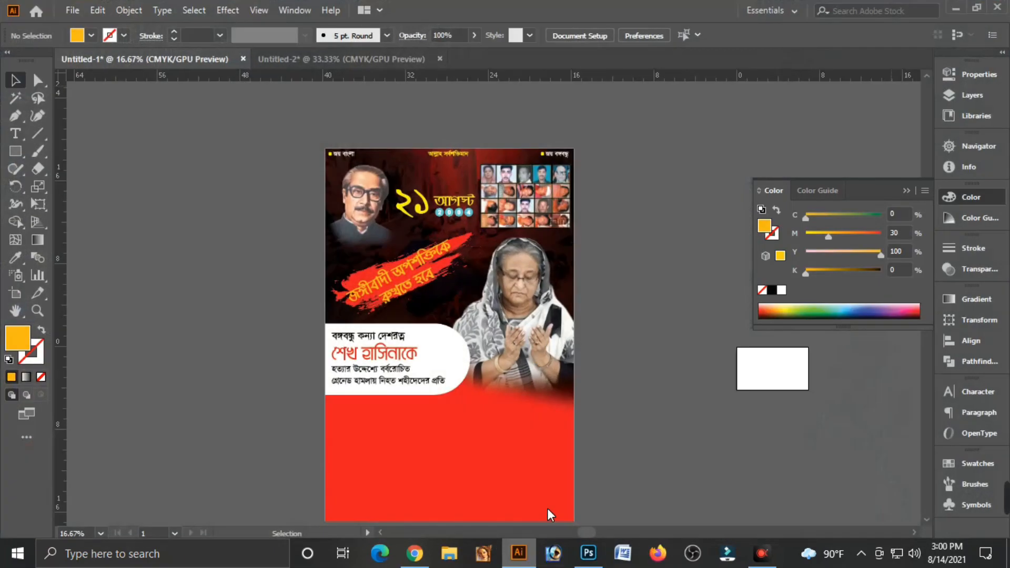
drag(359, 64, 355, 200)
click(297, 36)
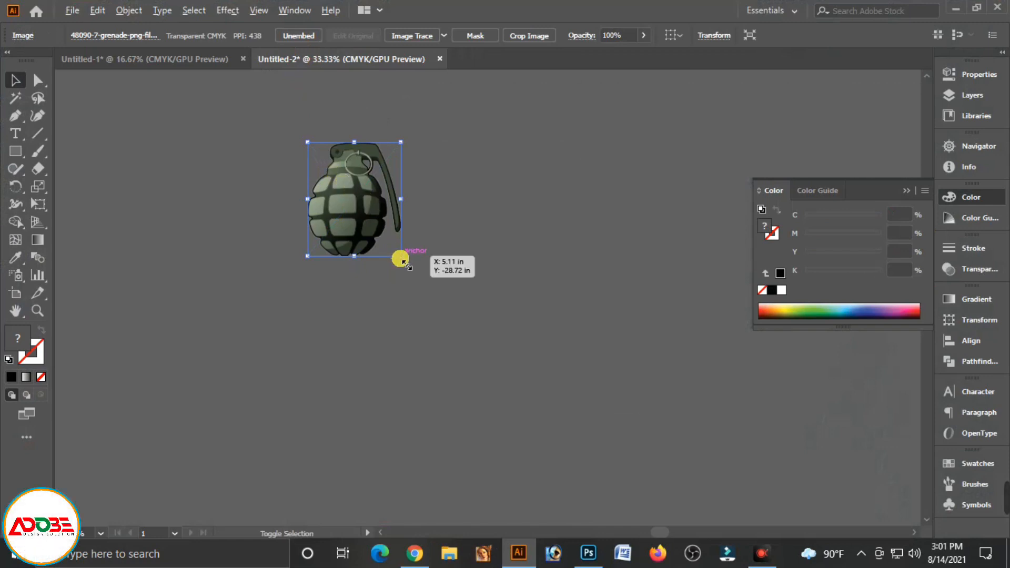
drag(401, 256, 413, 270)
drag(331, 211, 354, 232)
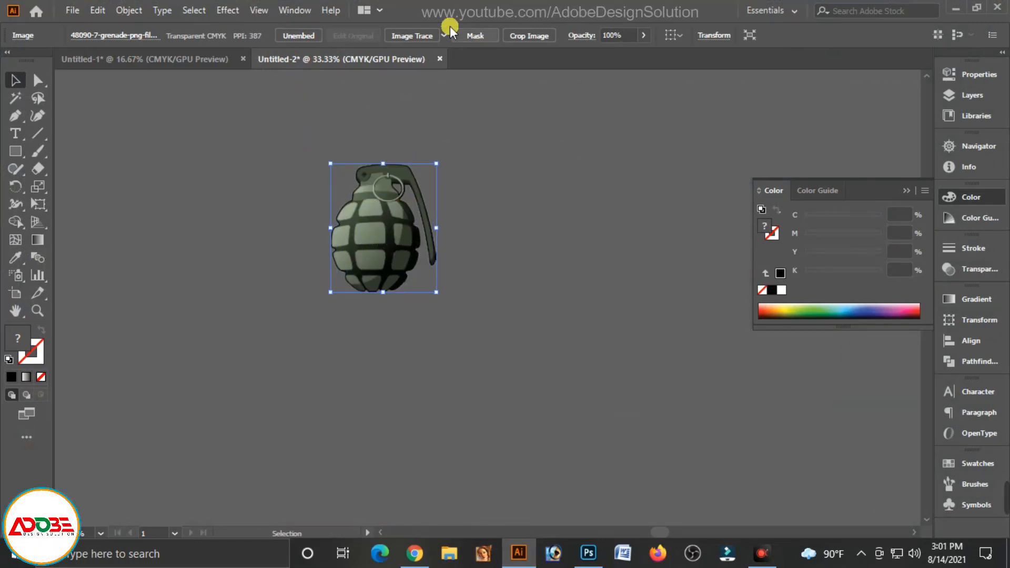
Run Image Trace on the grenade image with the default preset and show the advanced tracing options.
click(423, 37)
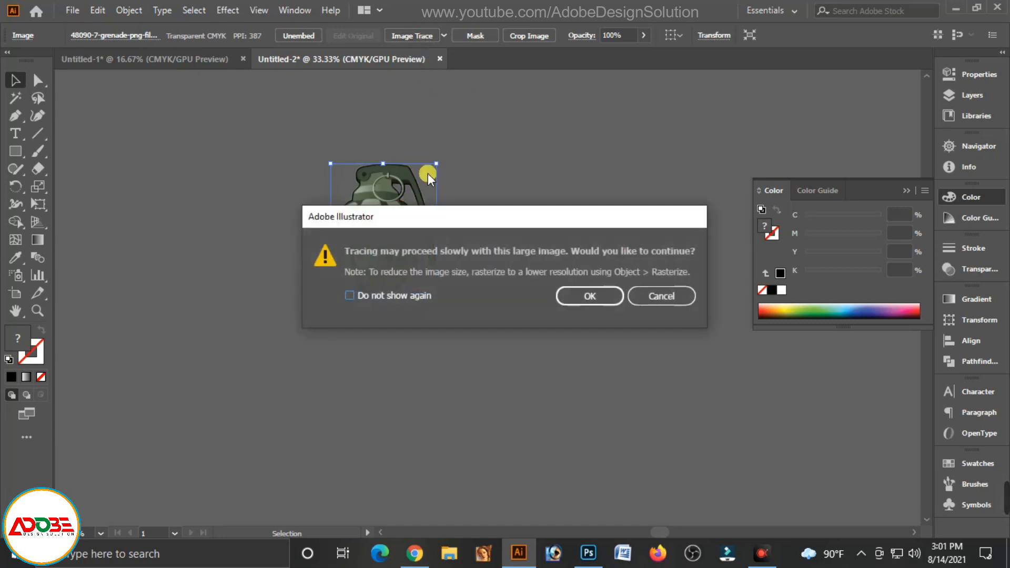
click(589, 297)
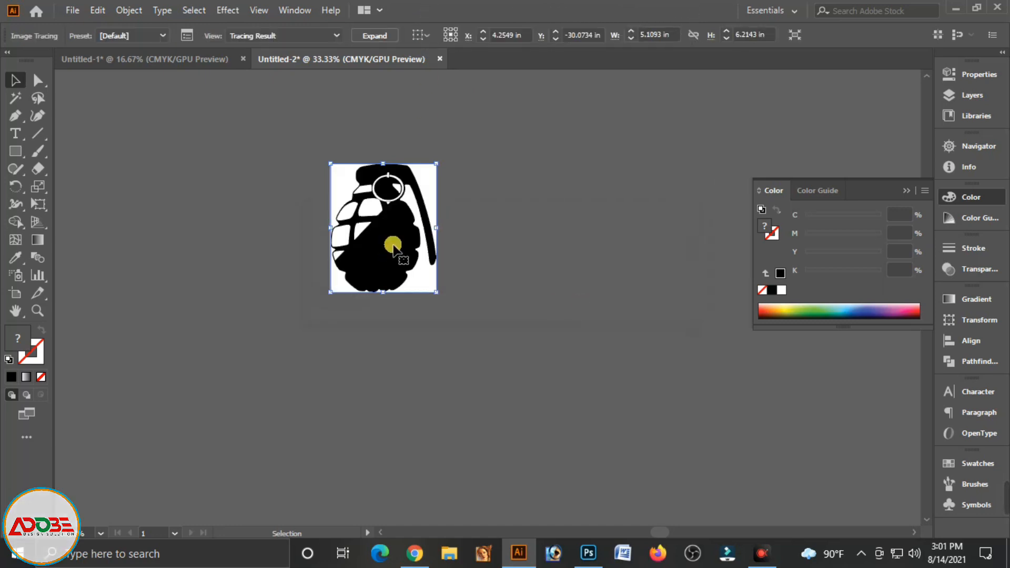
click(187, 36)
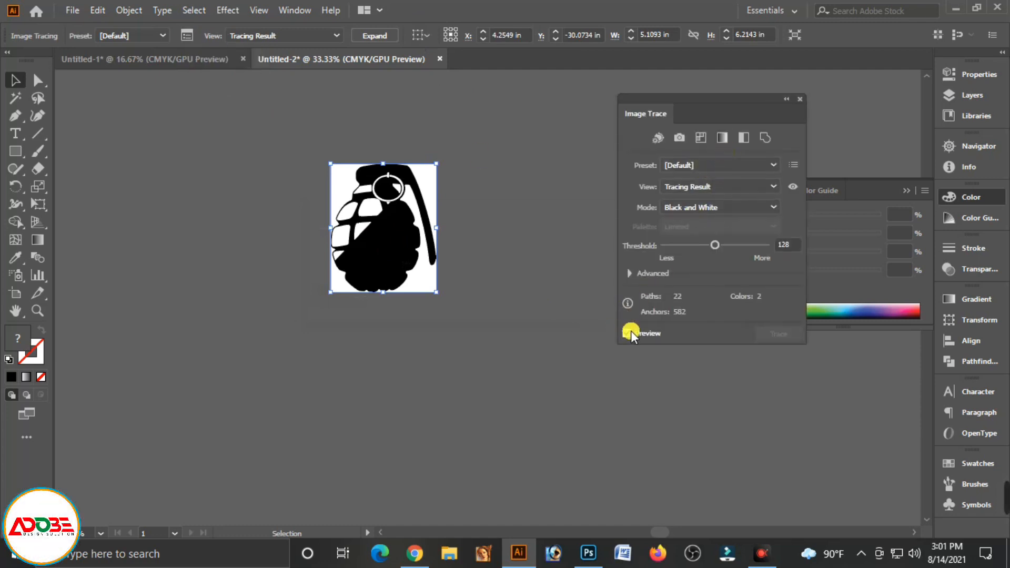
click(630, 273)
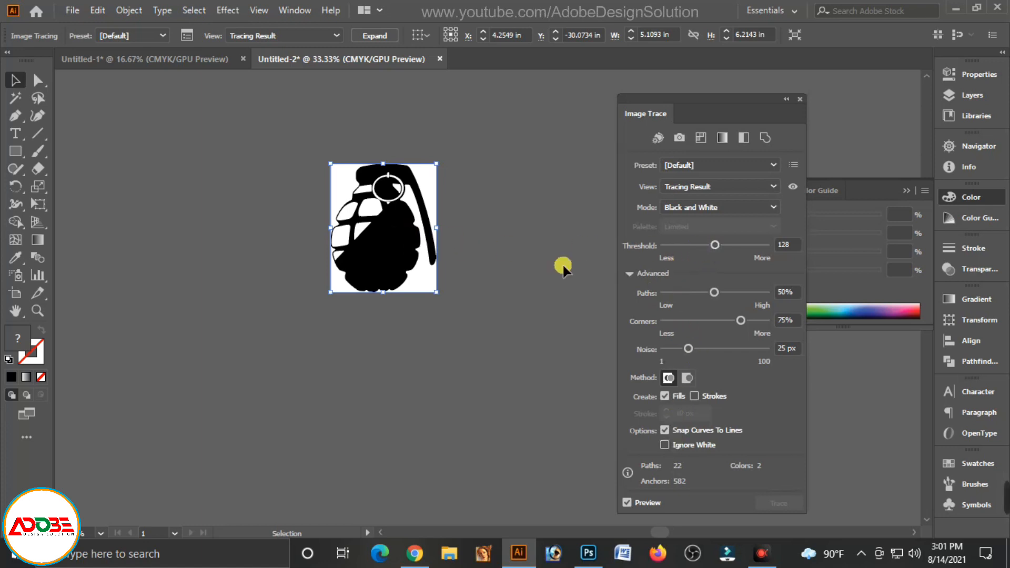
Set the grenade trace to threshold 96 and paths 49%, ignoring white, and expand it to vector shapes.
drag(714, 244, 717, 245)
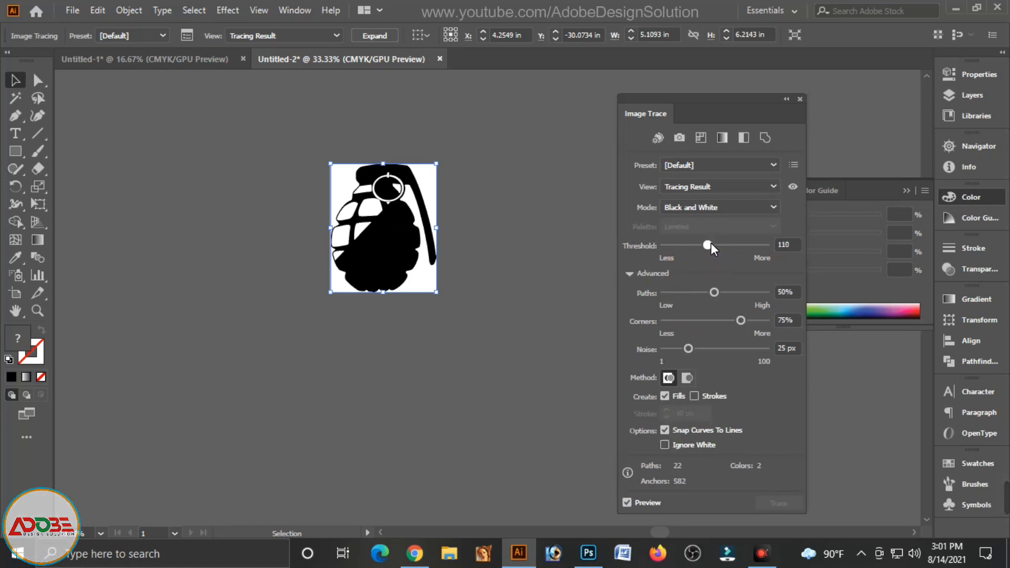
drag(712, 295, 708, 292)
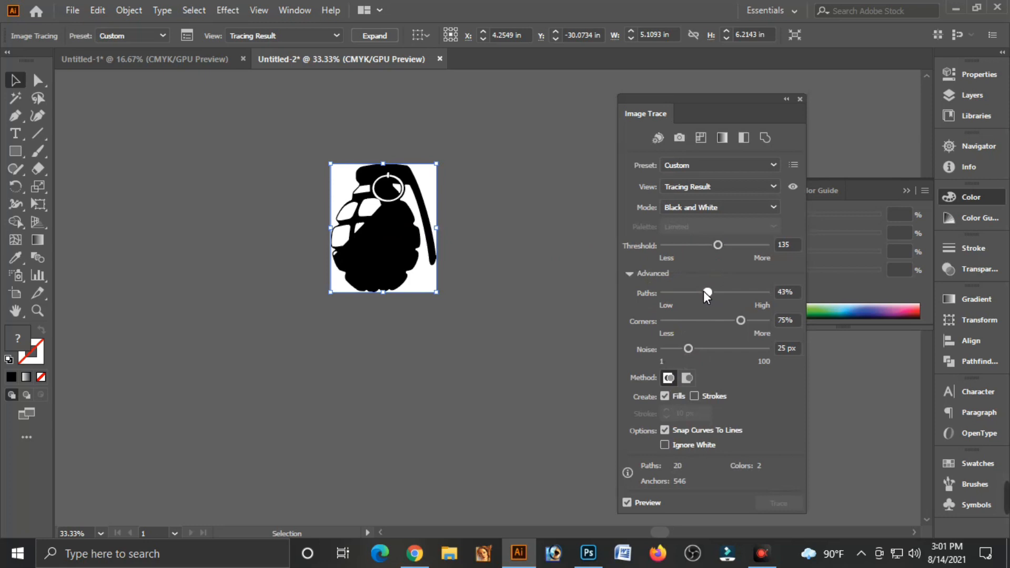
drag(719, 244, 731, 244)
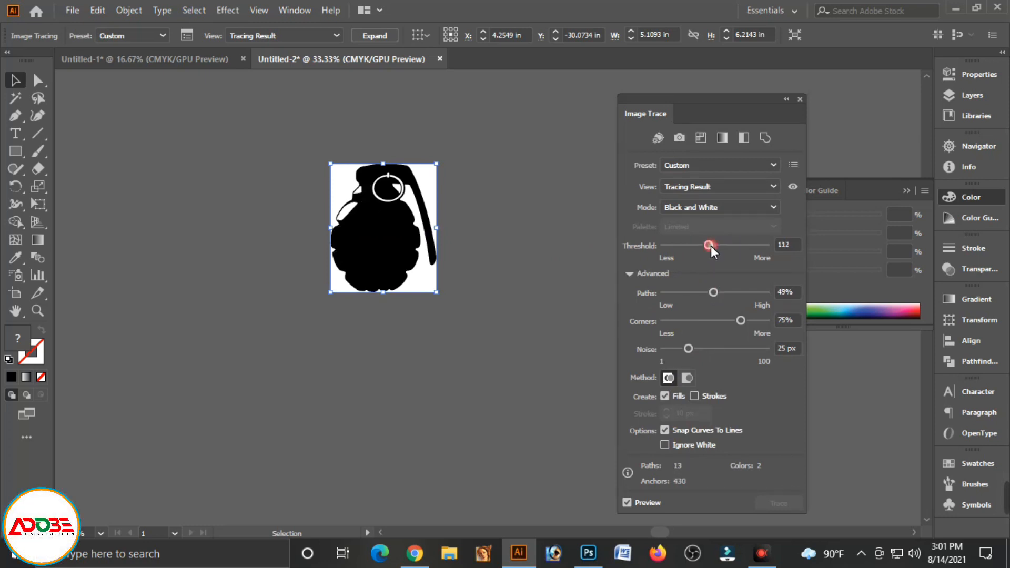
drag(711, 245, 699, 245)
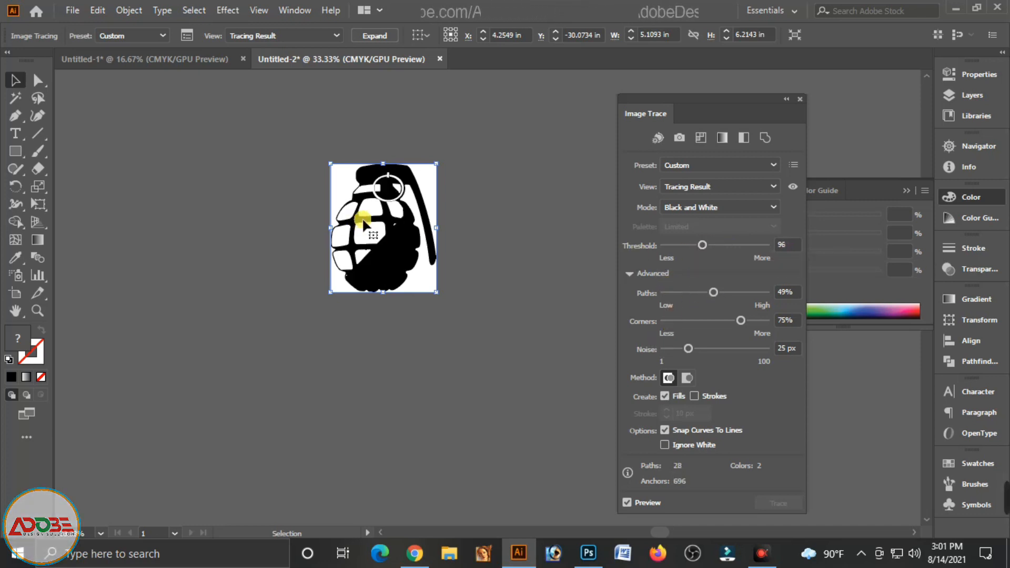
click(665, 445)
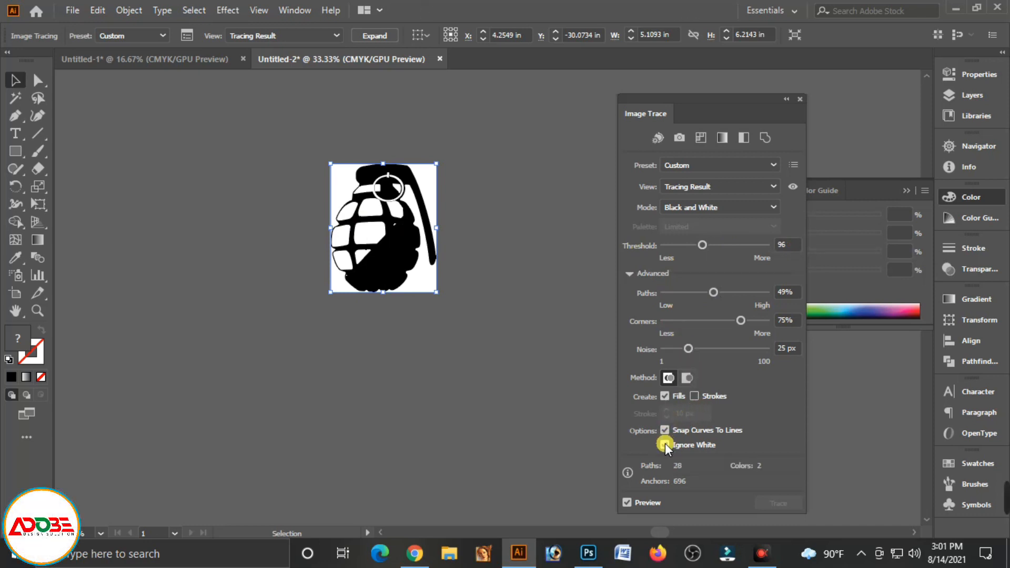
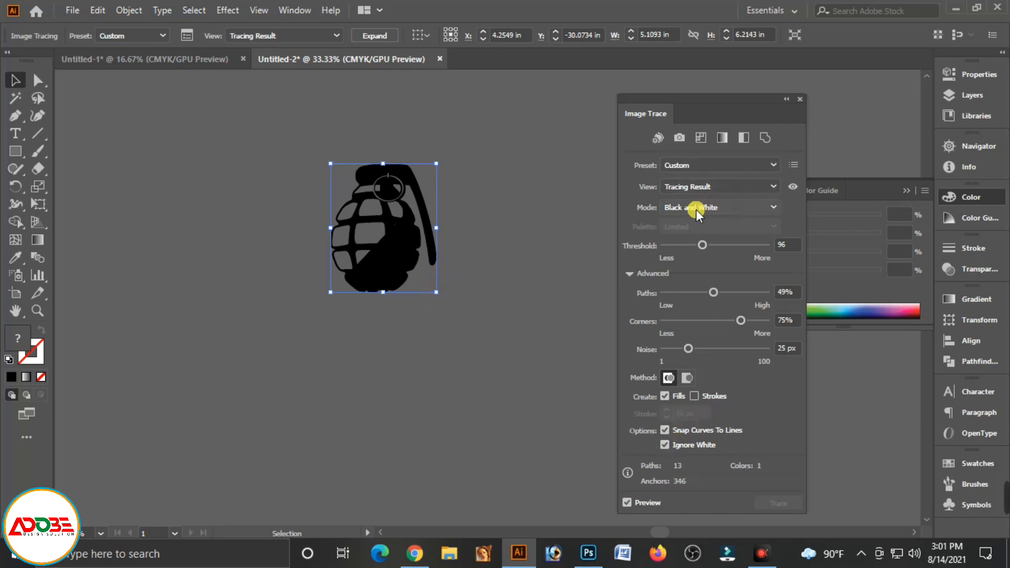
click(800, 98)
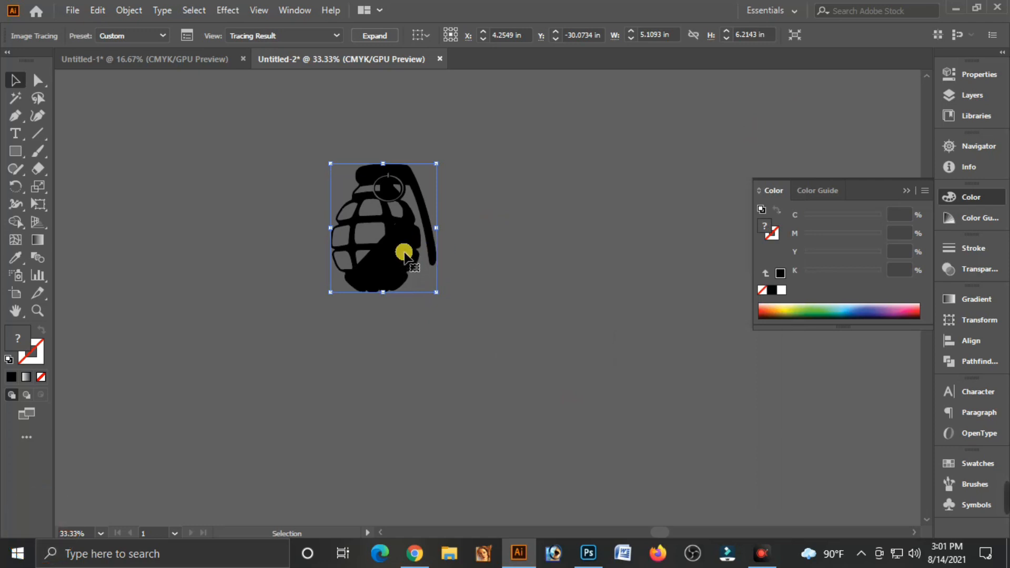
click(375, 35)
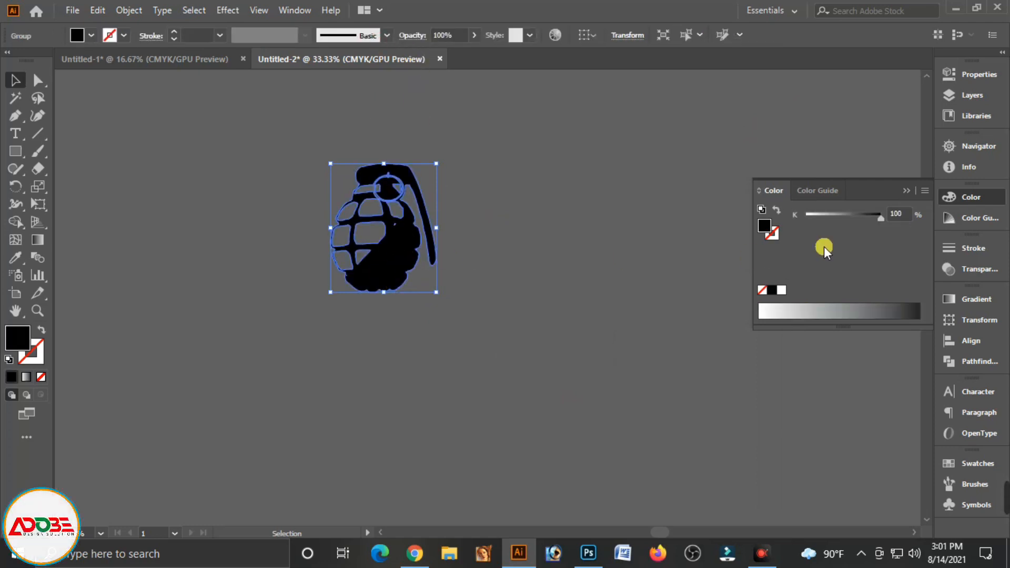
Switch the grenade's color to CMYK and fill it red with C 0, M 100, Y 100, K 0.
click(955, 197)
click(952, 198)
click(925, 191)
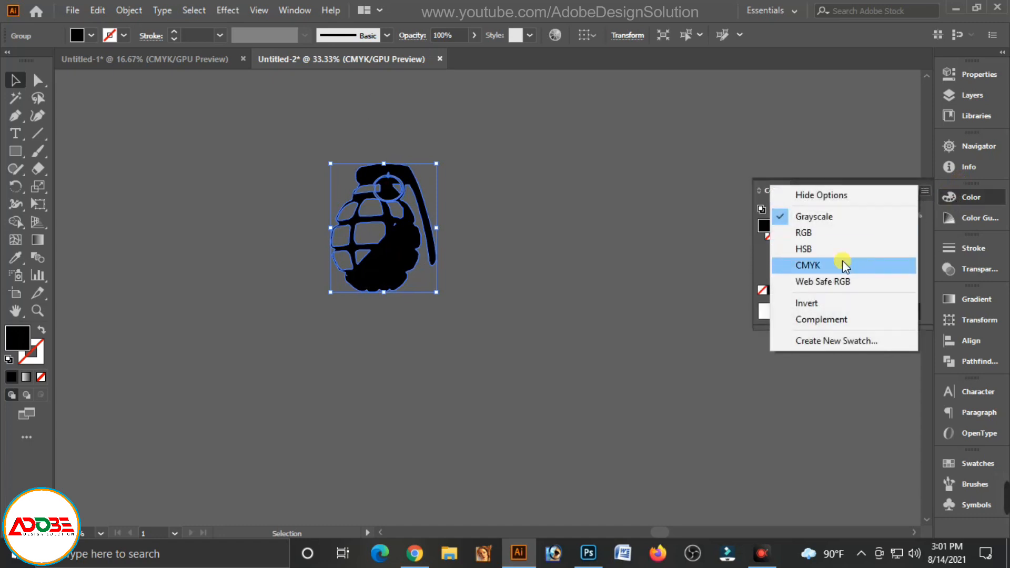
click(839, 262)
drag(816, 271, 760, 261)
drag(829, 248, 881, 252)
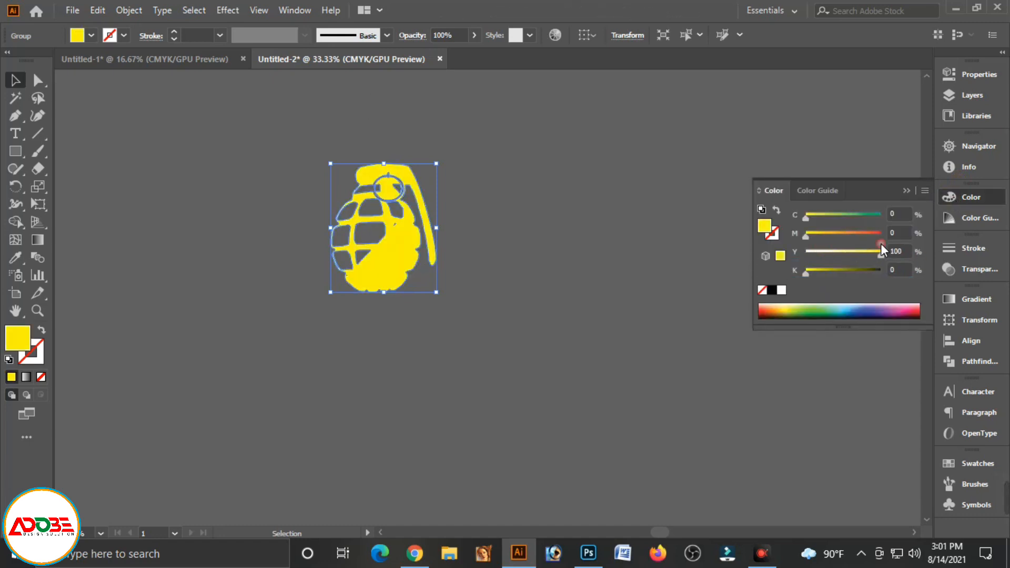
click(880, 233)
Transfer the red grenade from Untitled-2 to the poster, scaled down to fit the rounded right end of the white banner.
click(393, 266)
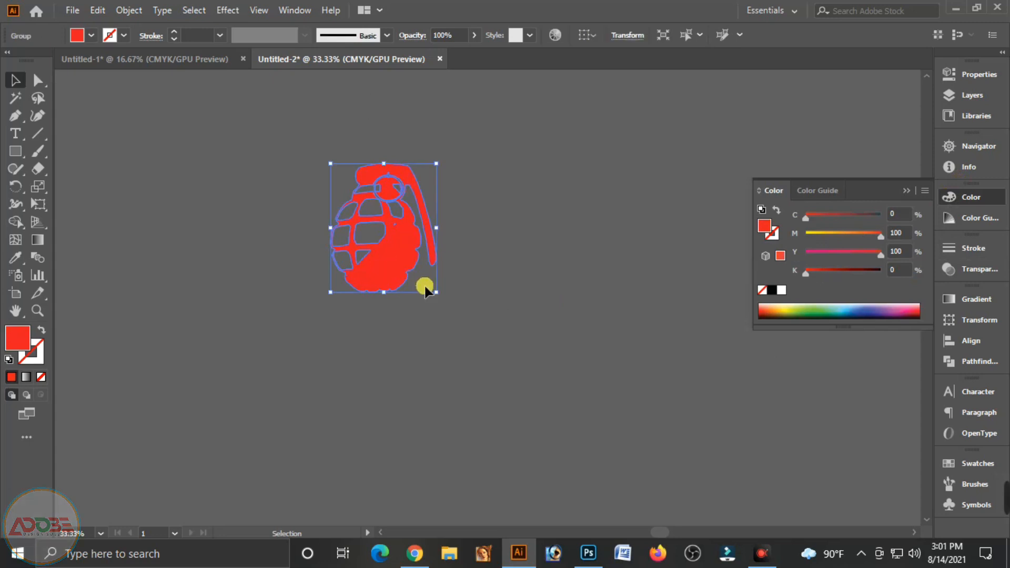
key(Delete)
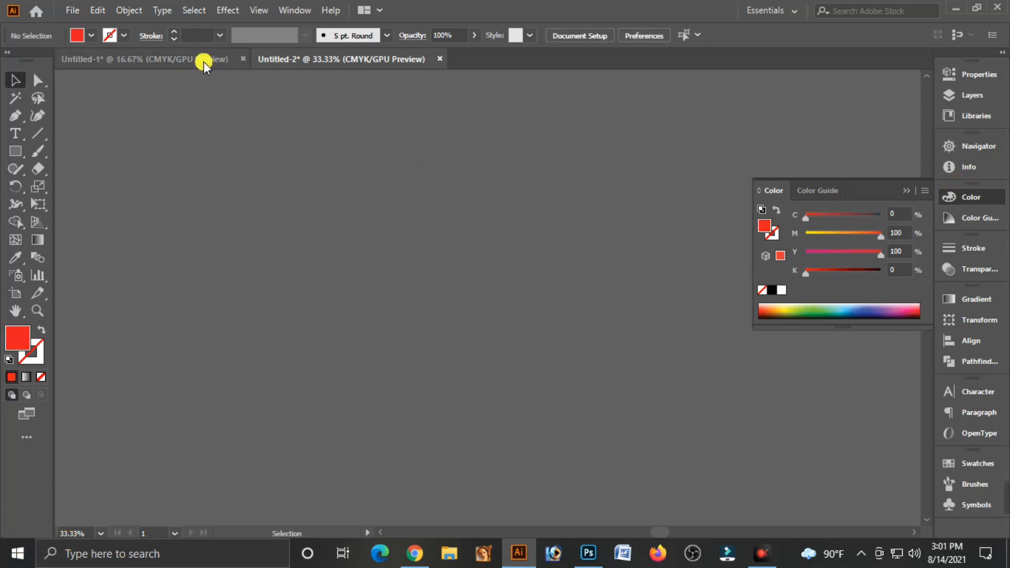
click(203, 60)
key(ctrl+v)
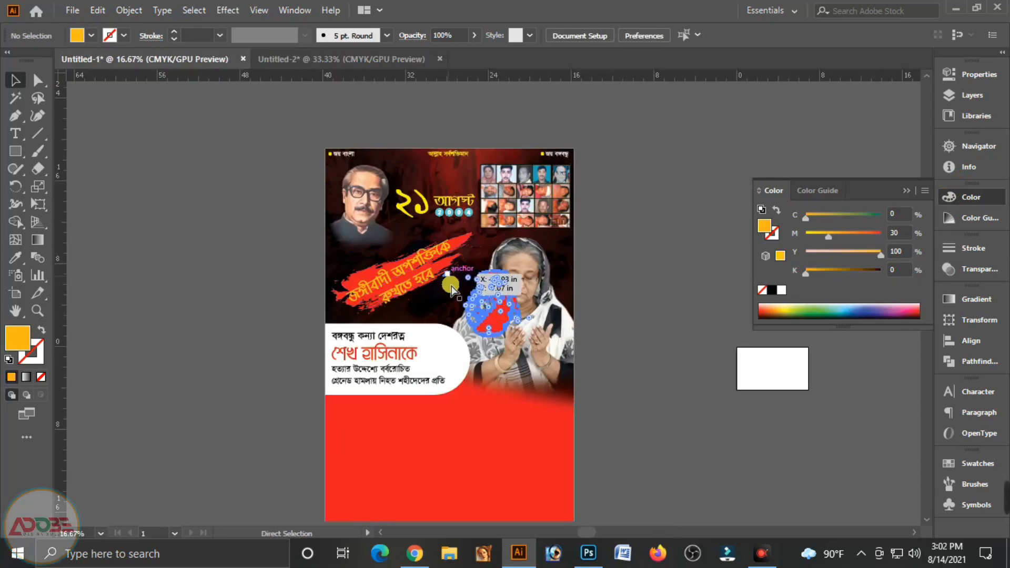
drag(515, 332, 439, 349)
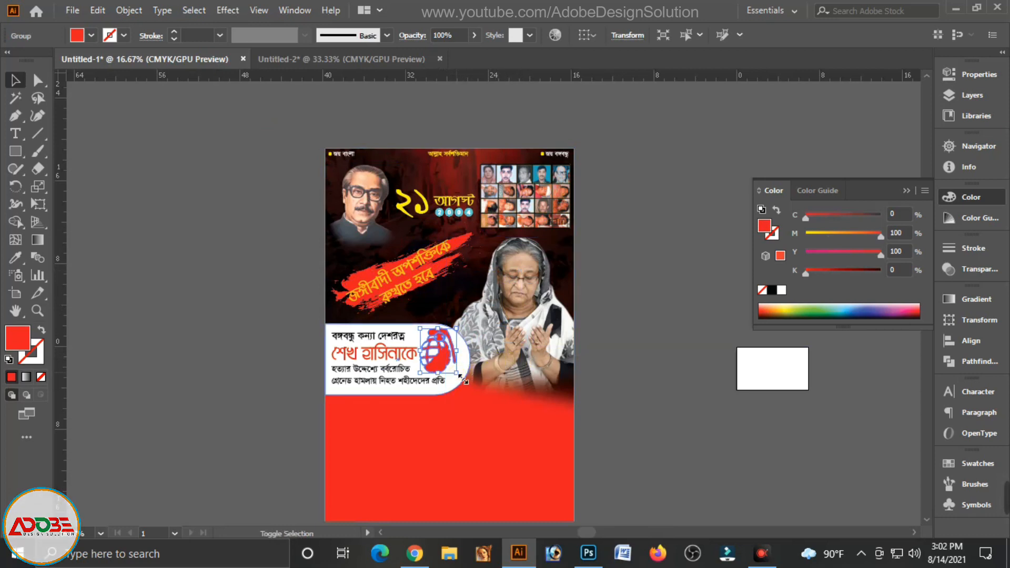
drag(456, 372, 458, 378)
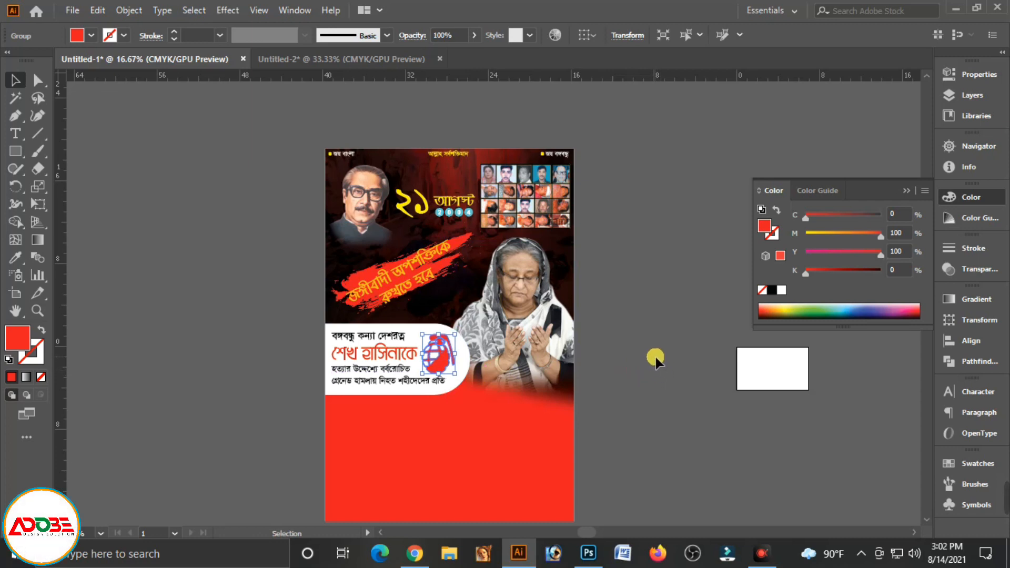
click(657, 359)
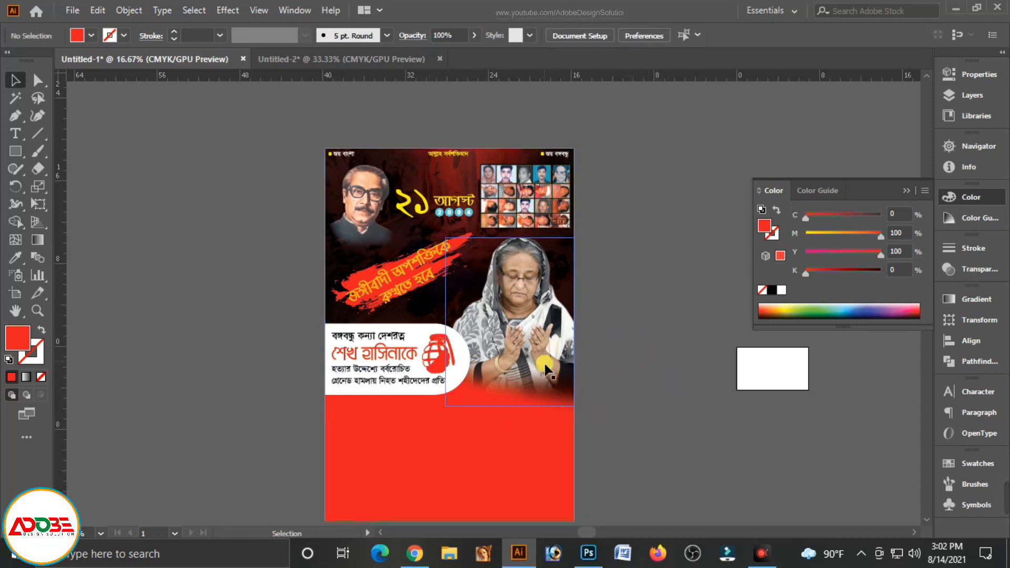
Lock the 24 × 36 inch background clip group of the poster.
key(space)
drag(622, 403, 605, 365)
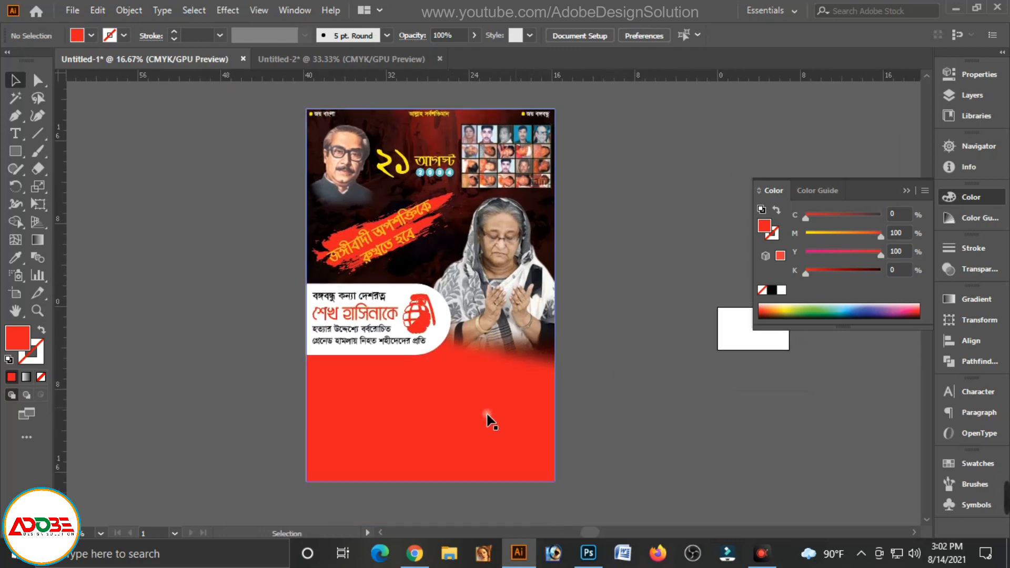
click(430, 421)
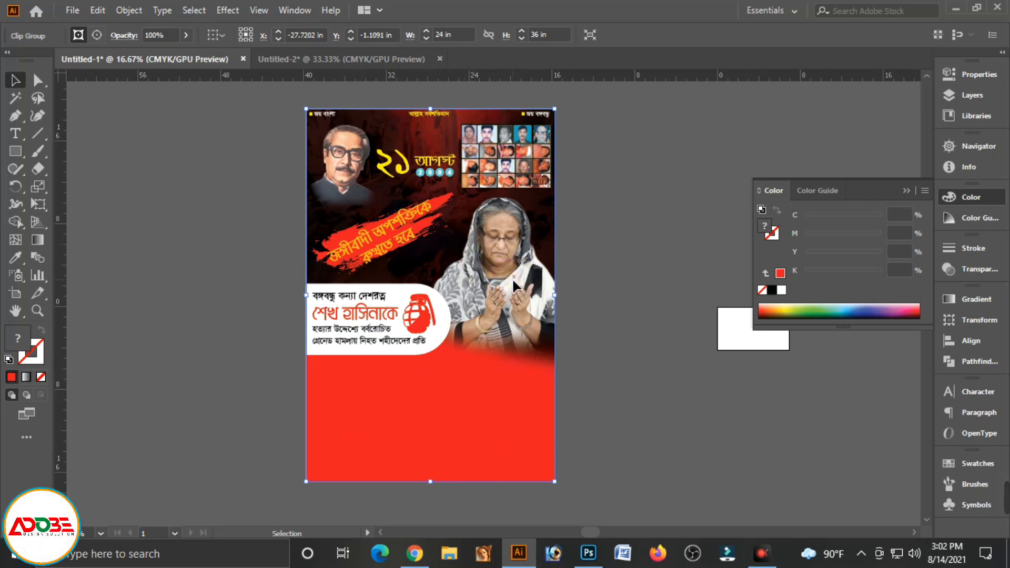
click(560, 324)
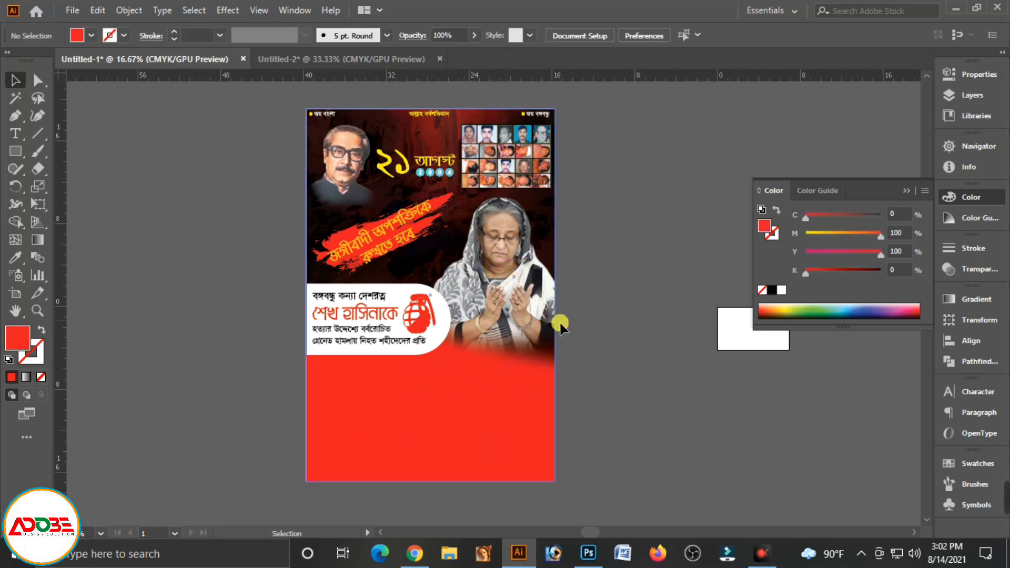
Duplicate the full-poster rectangle in front, shrink the copy to a thin strip along the poster's bottom edge and bring it to the front.
click(408, 431)
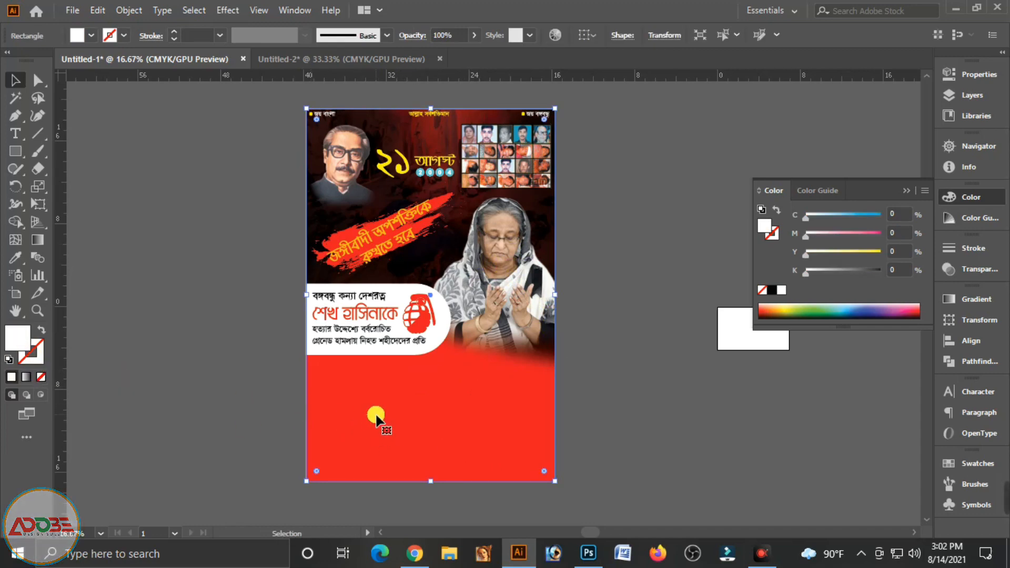
key(ctrl)
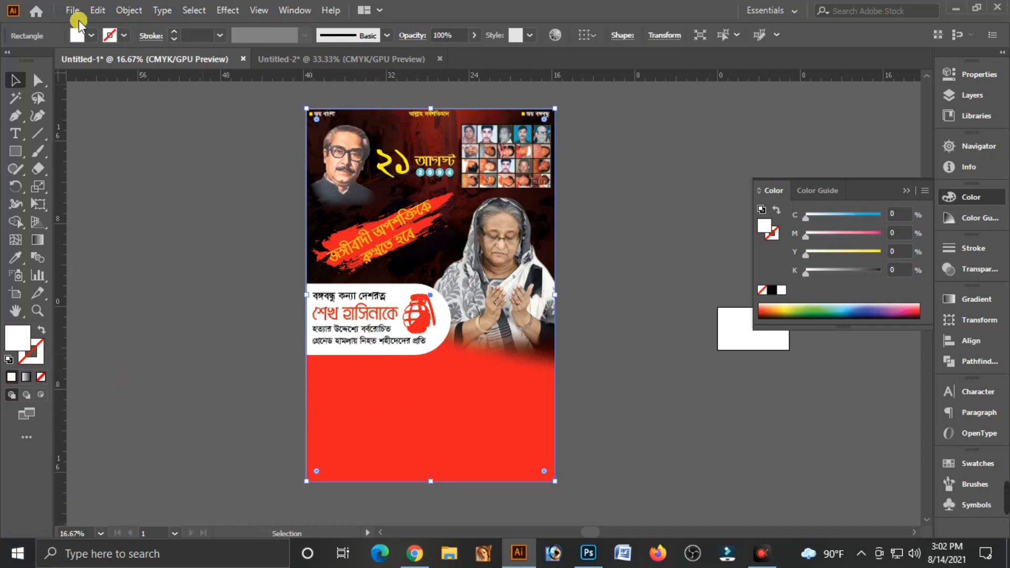
click(96, 10)
click(112, 81)
click(96, 14)
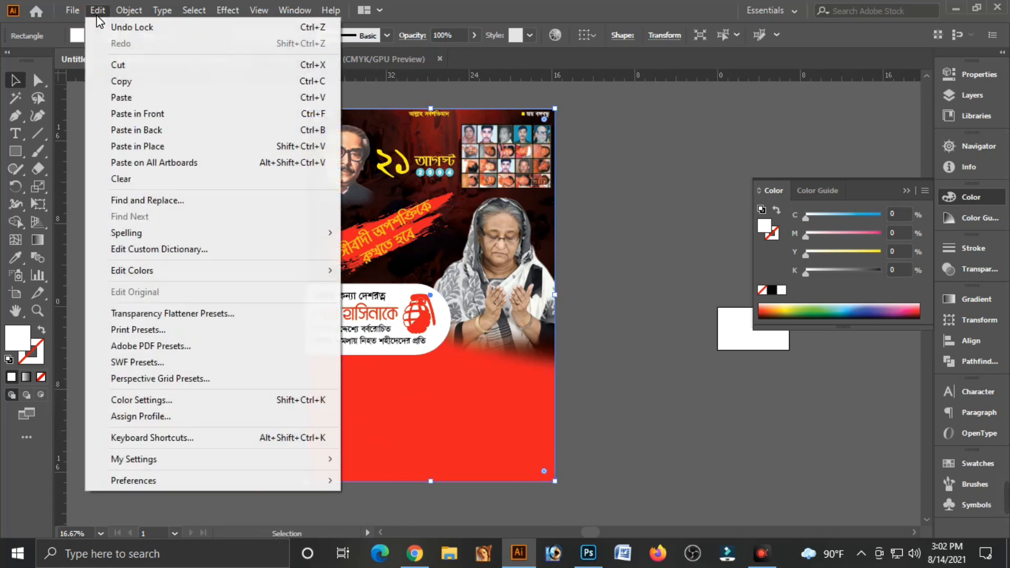
click(135, 113)
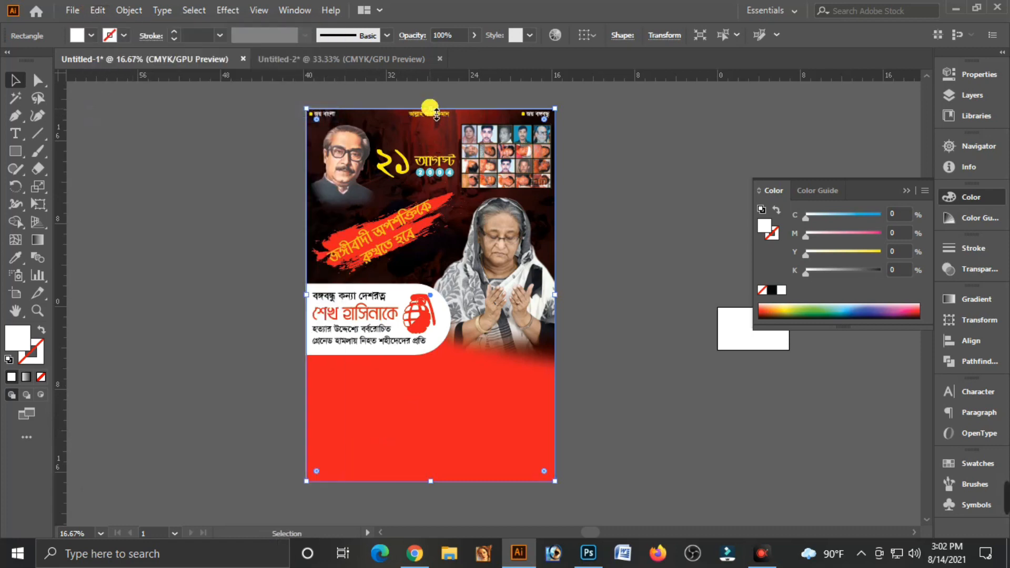
drag(437, 113, 413, 477)
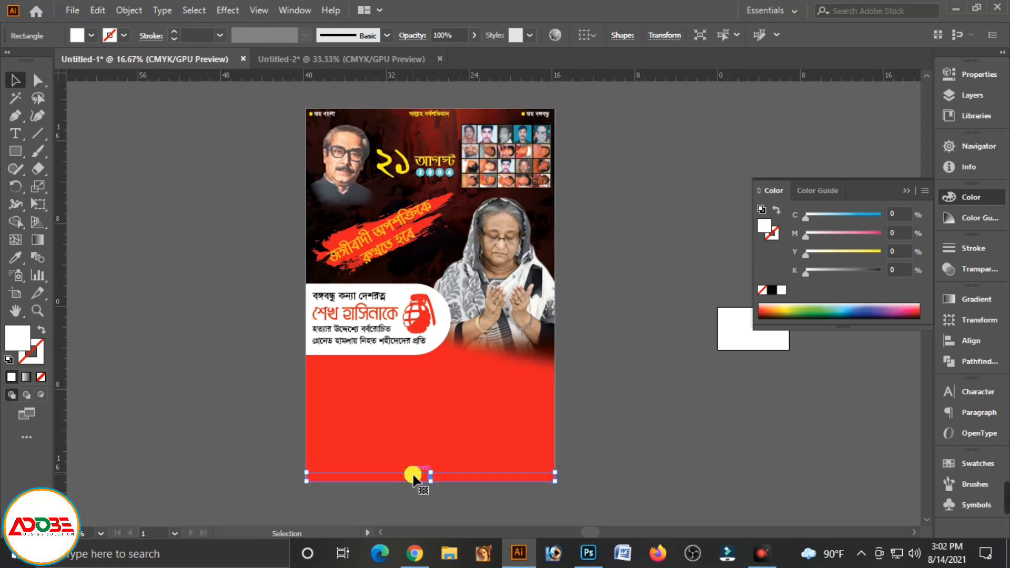
key(ctrl+shift+bracketright)
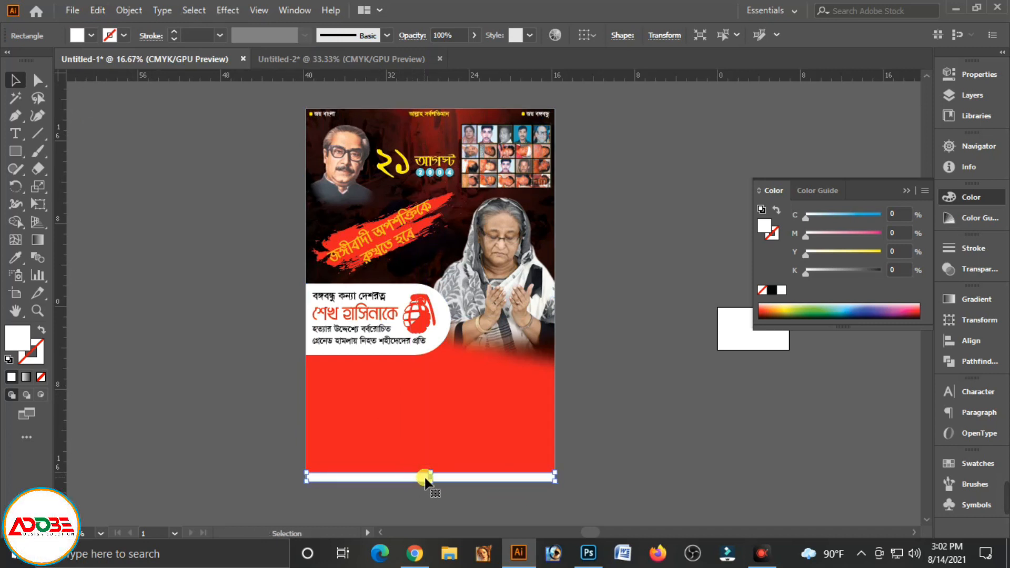
Fill the thin bottom strip with dark red, C 0, M 100, Y 100, K 60.
drag(864, 239, 867, 252)
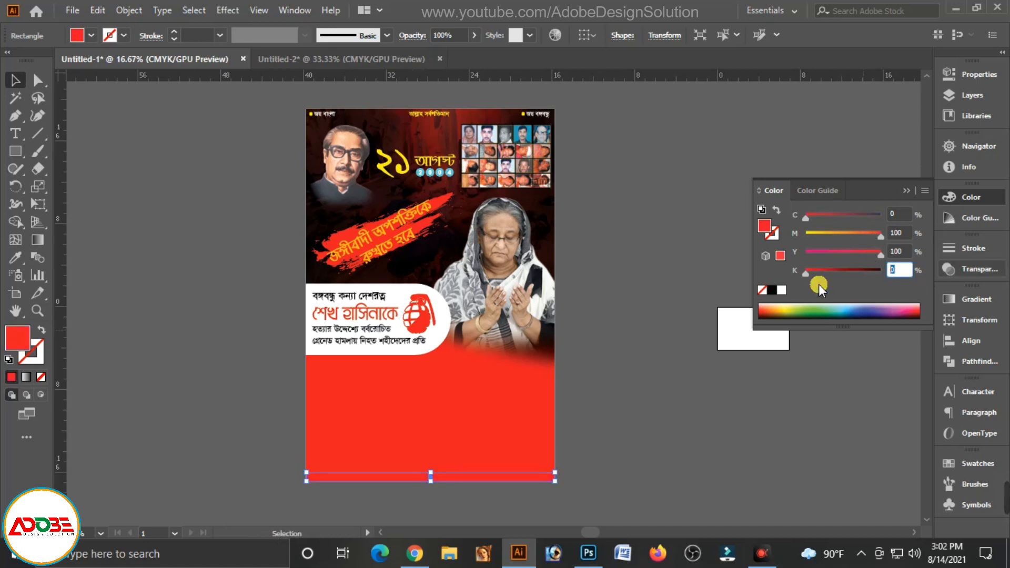
text(60)
key(Return)
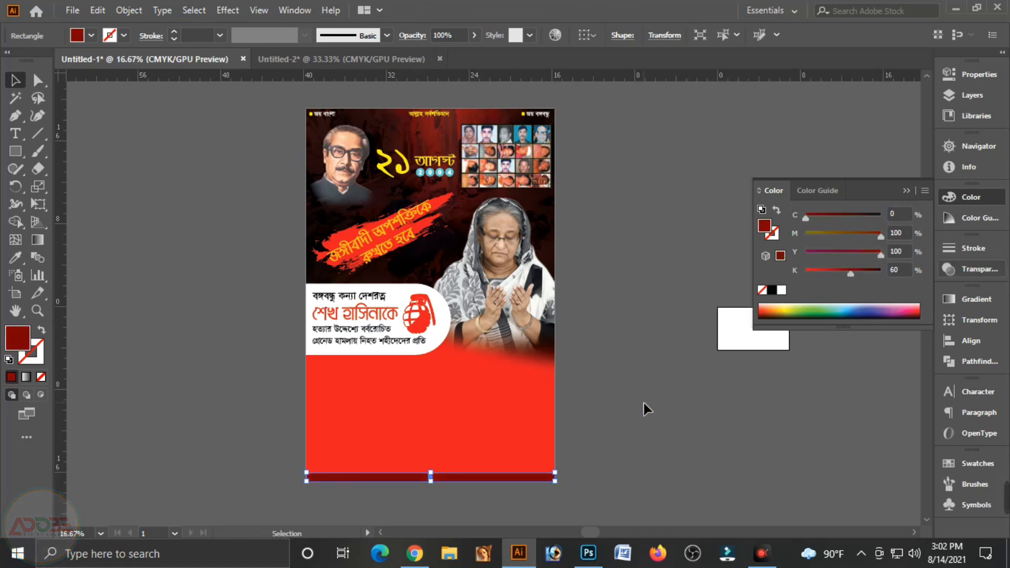
click(481, 490)
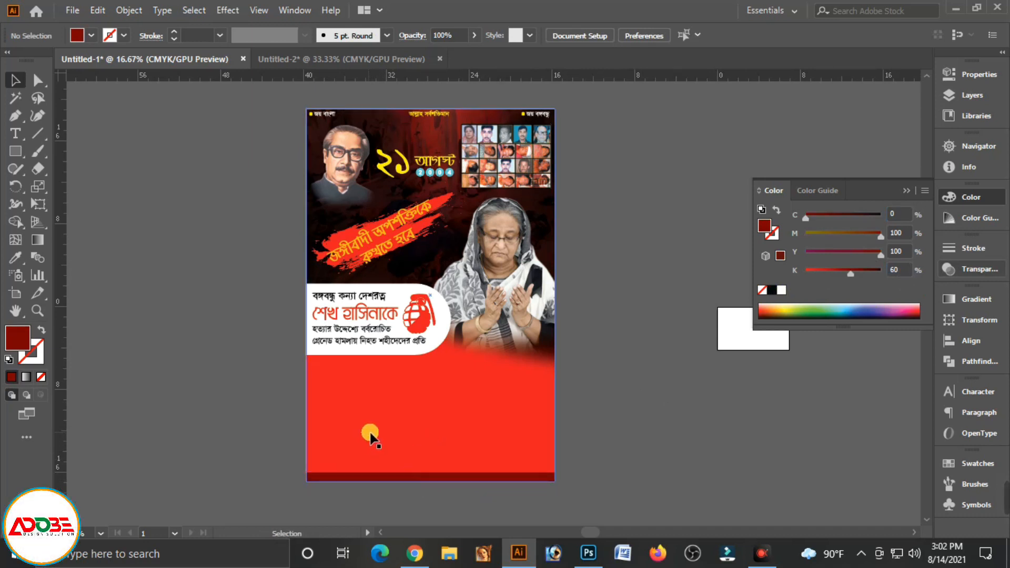
Move the portrait of the man in the dark vest from Untitled-2 onto the red lower area of the poster.
click(343, 59)
click(395, 369)
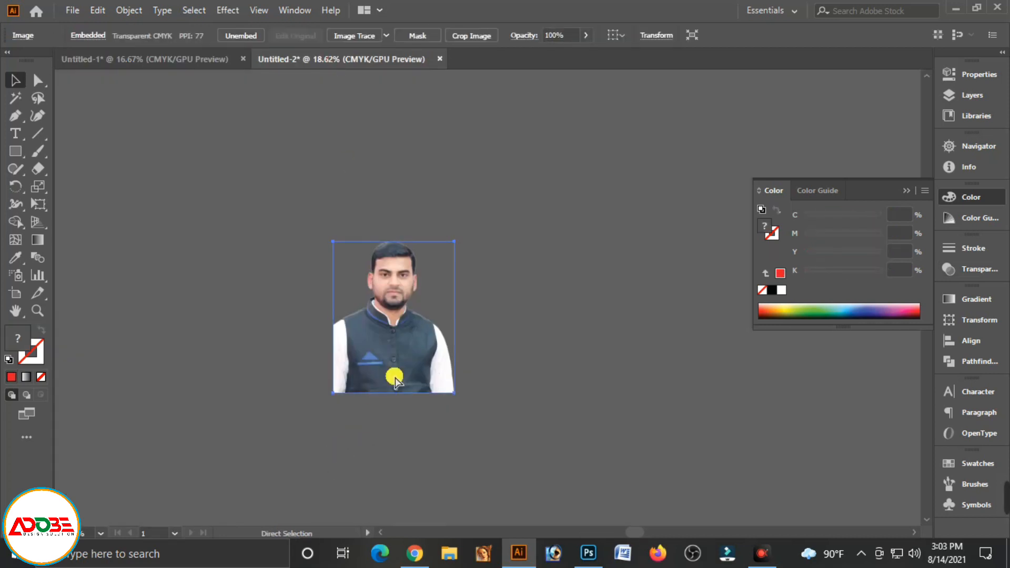
key(ctrl+x)
click(213, 60)
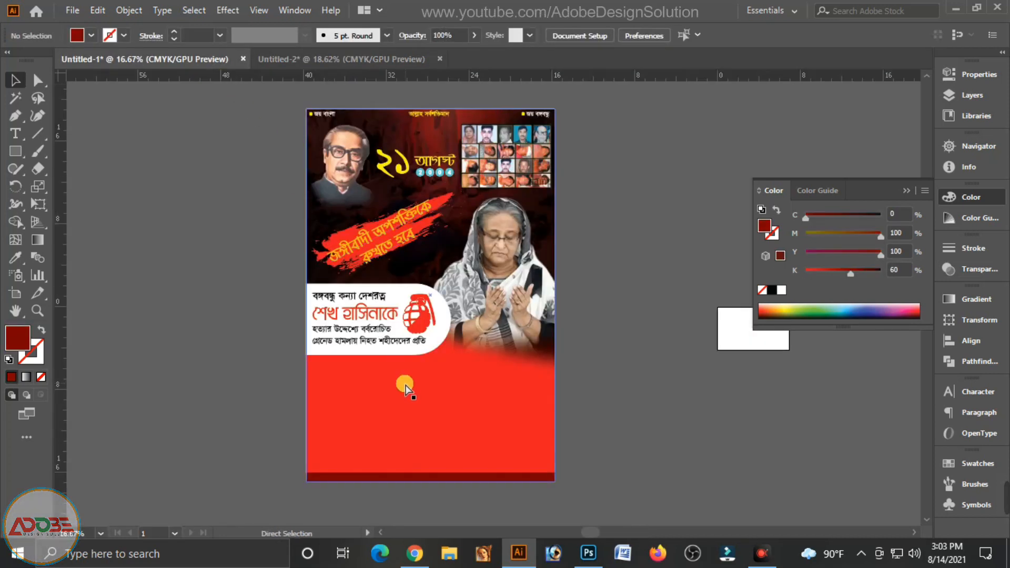
key(ctrl+v)
drag(447, 379, 387, 428)
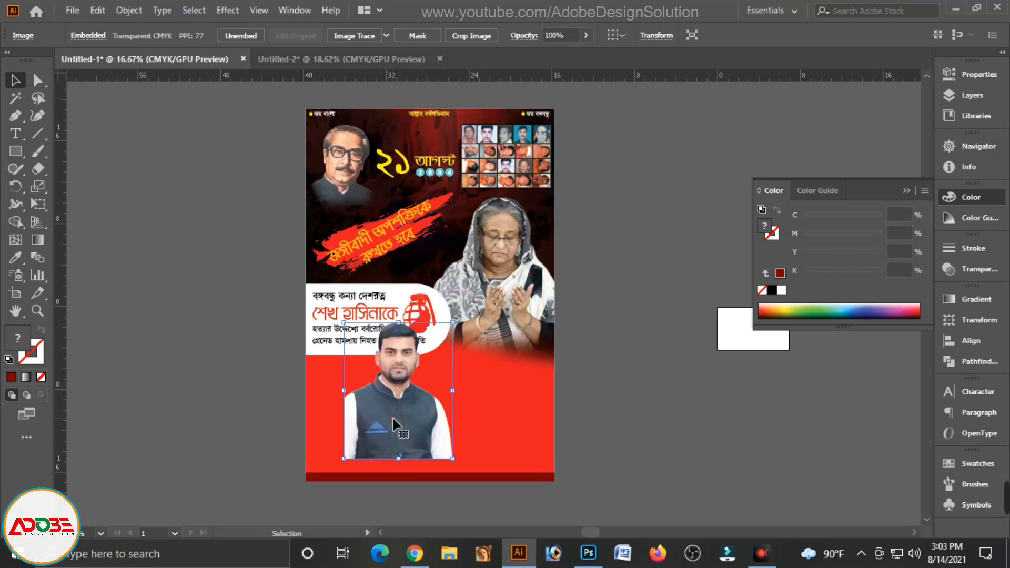
Align the man's portrait to the left and bottom edges of the poster rectangle.
shift+click(335, 433)
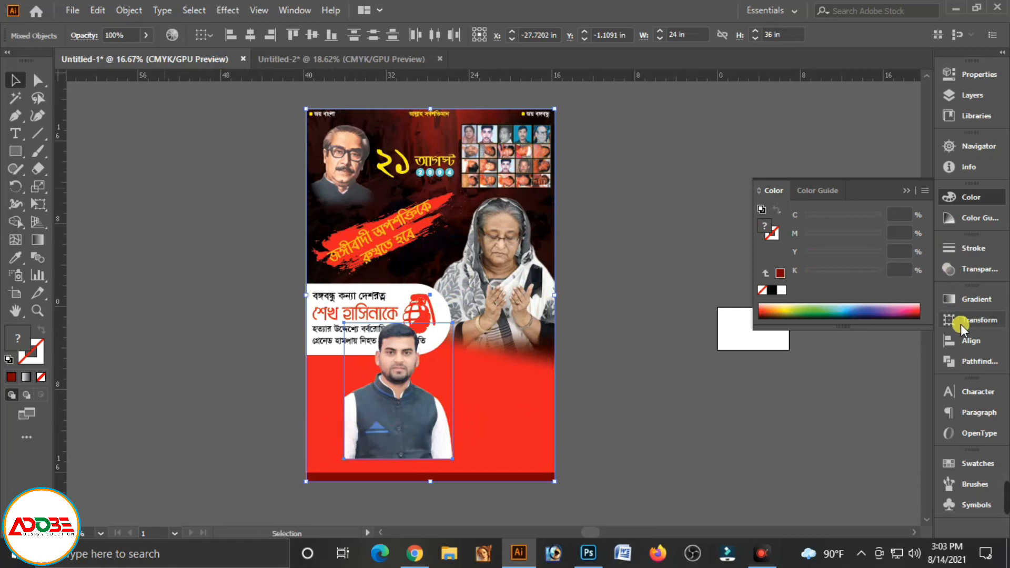
click(964, 341)
click(776, 332)
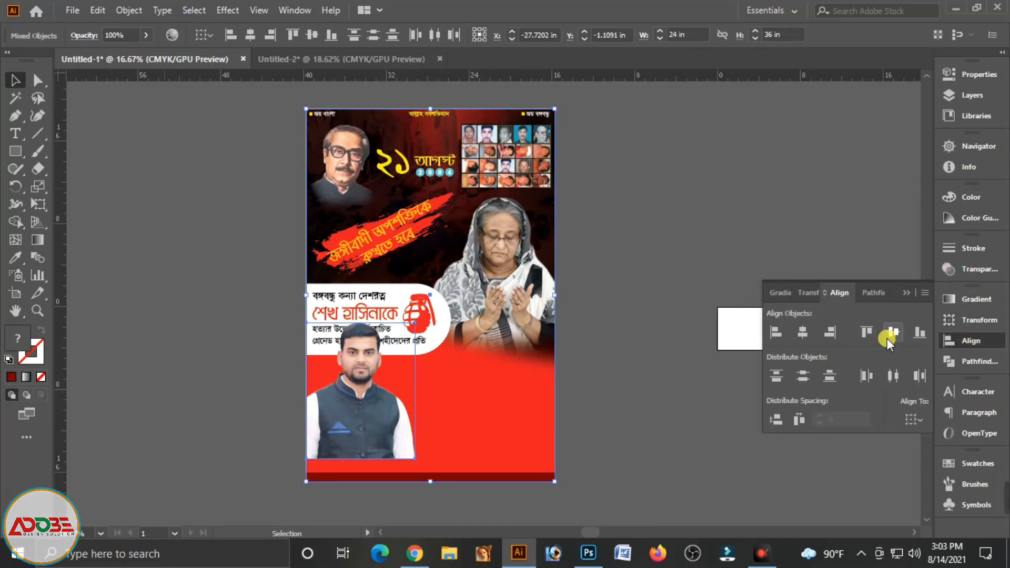
click(918, 333)
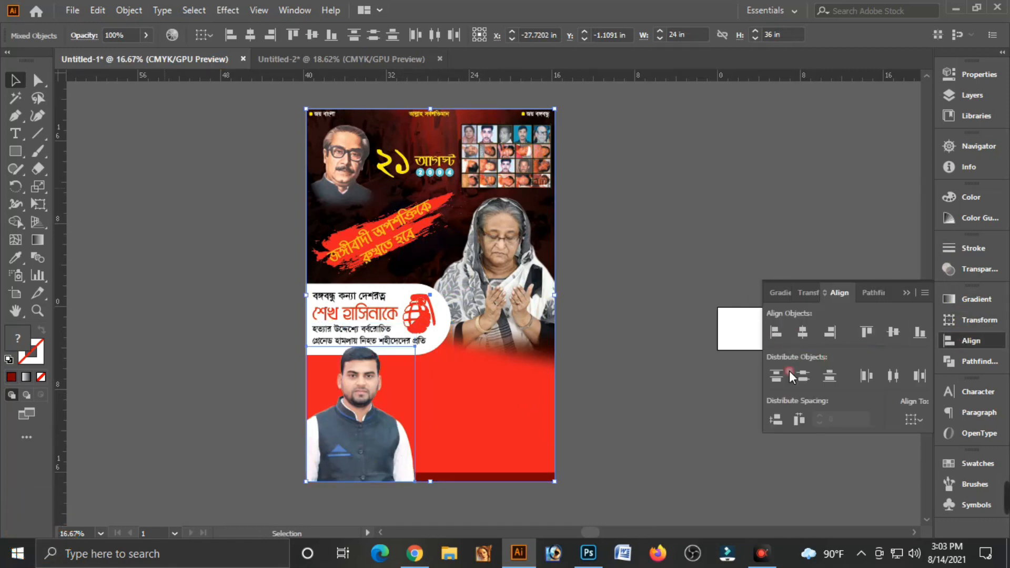
click(661, 403)
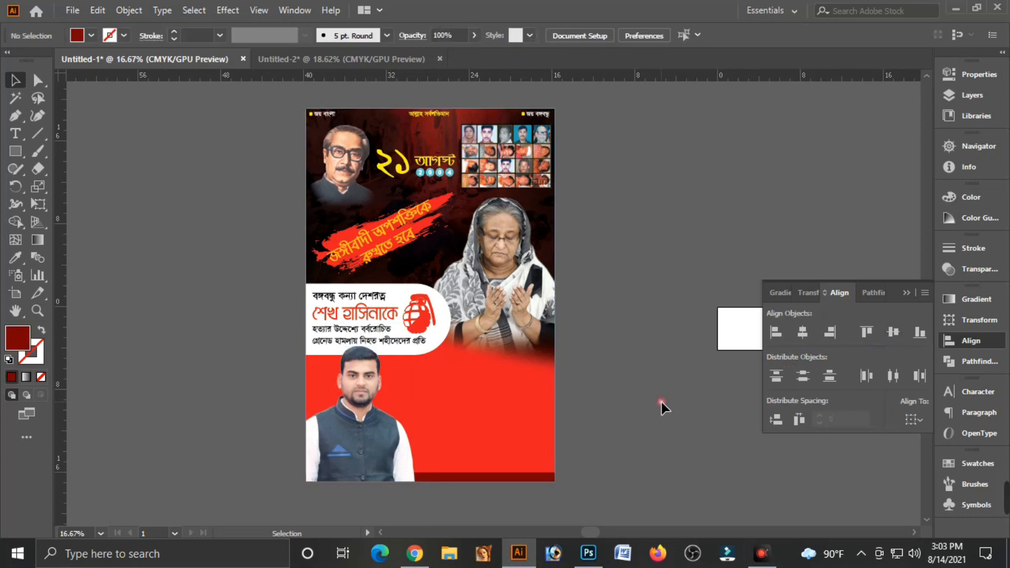
Scale the man's portrait down to fit below the white banner and bring the dark red strip in front of it.
click(354, 459)
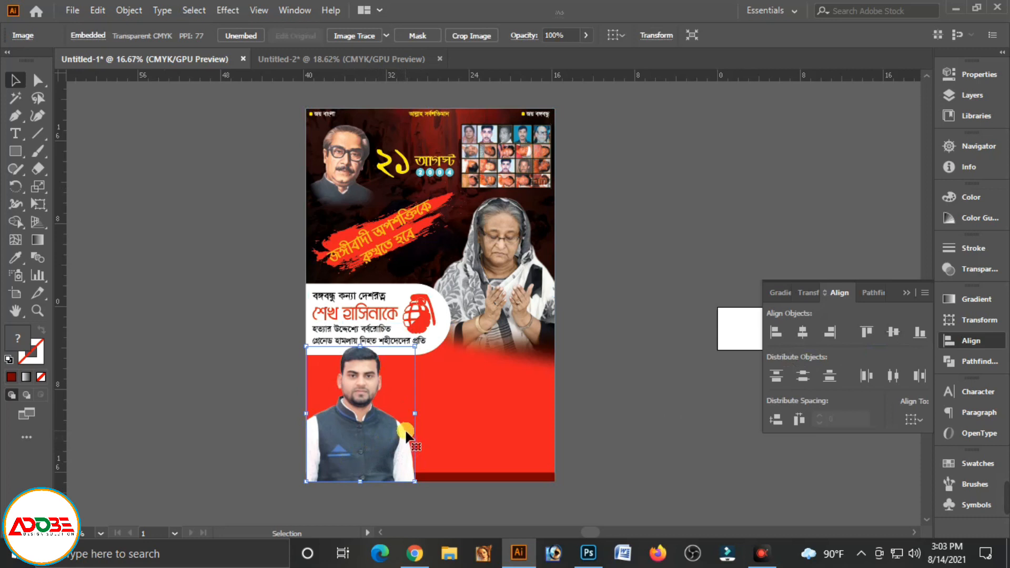
mouse_move(415, 347)
mouse_down()
mouse_move(414, 371)
mouse_move(410, 355)
mouse_up()
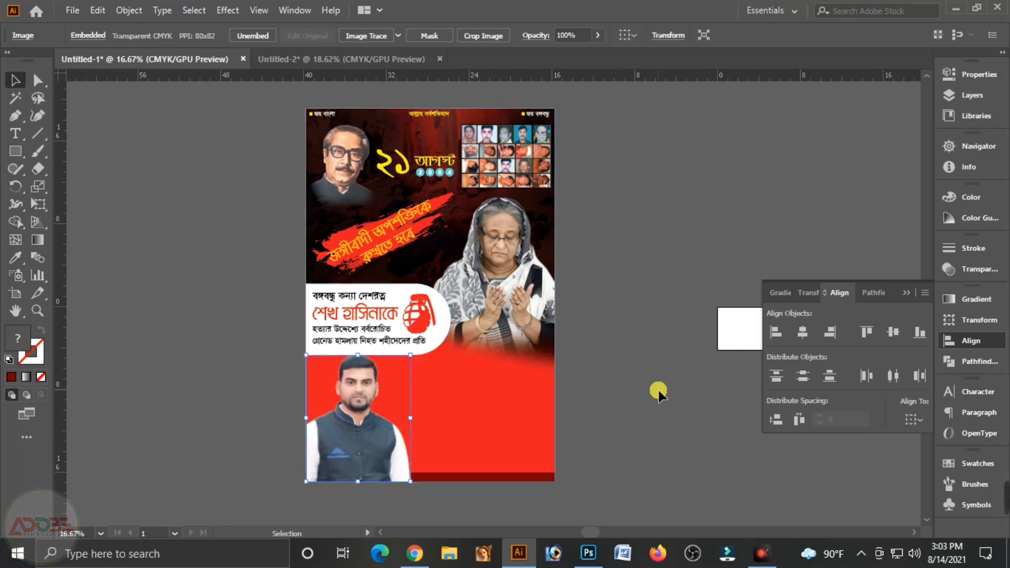
click(447, 478)
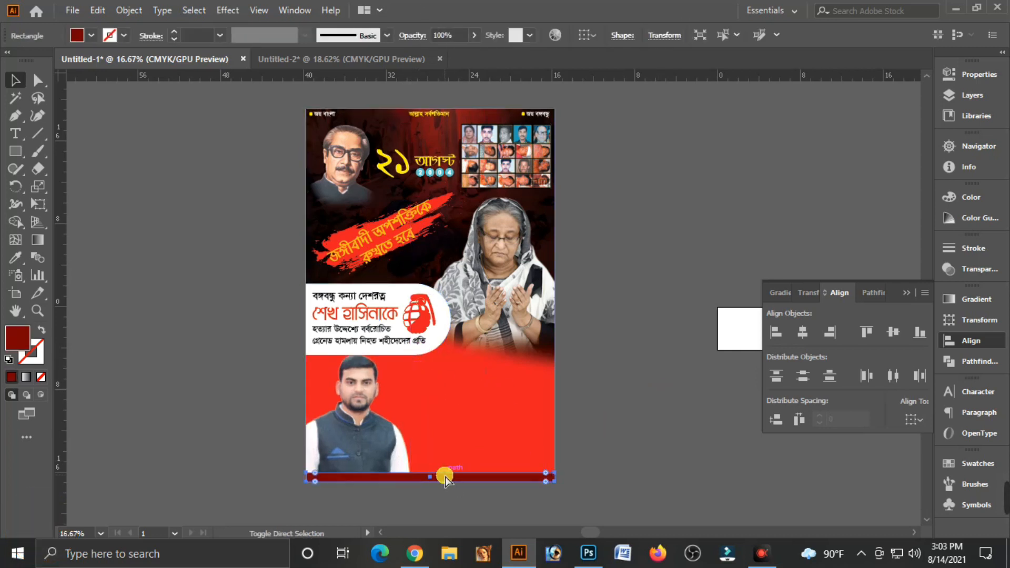
click(656, 415)
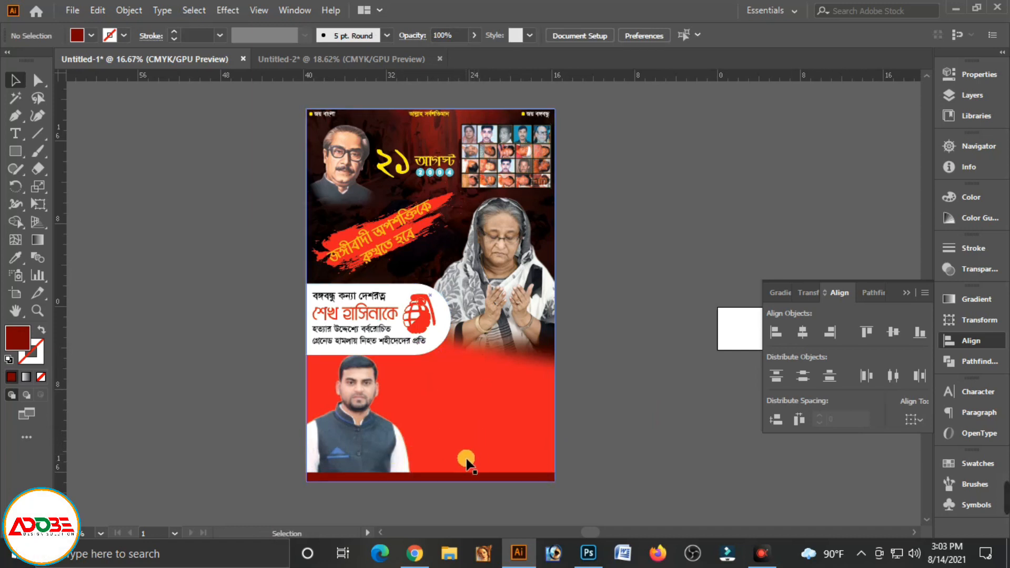
click(454, 479)
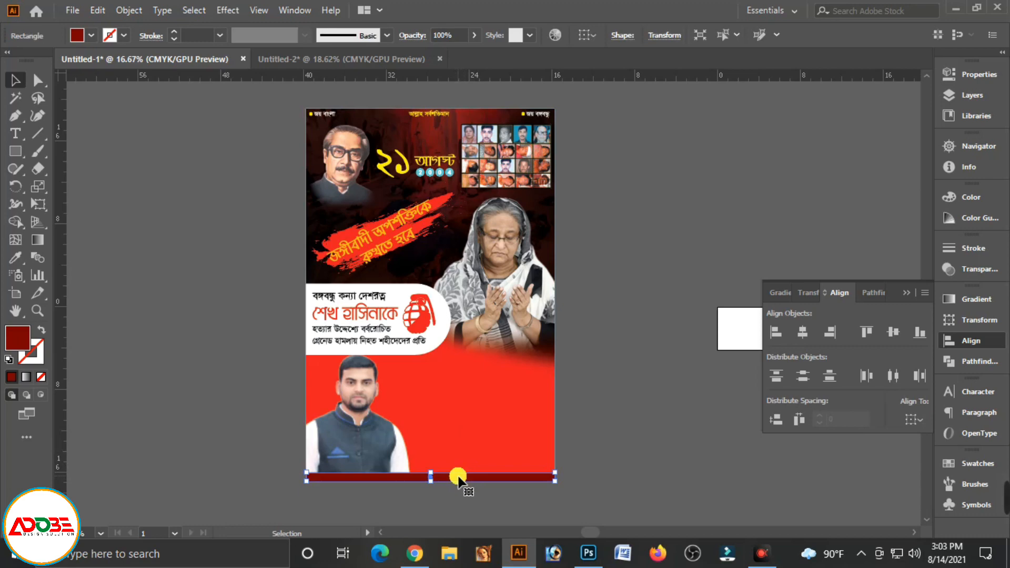
Duplicate the full-poster rectangle in front and shorten the copy to a wide band behind the man's torso at the poster's bottom.
click(509, 419)
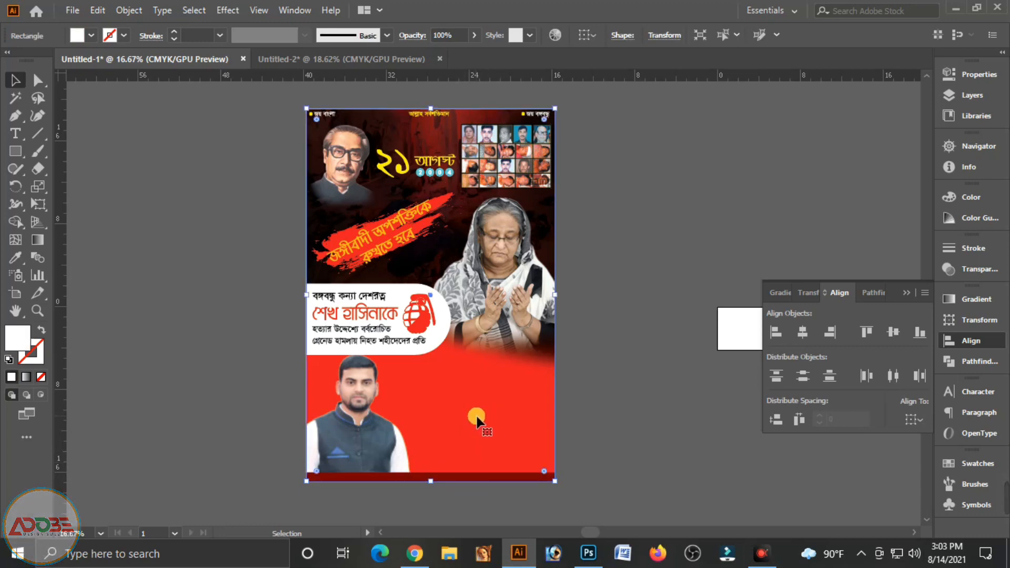
click(106, 11)
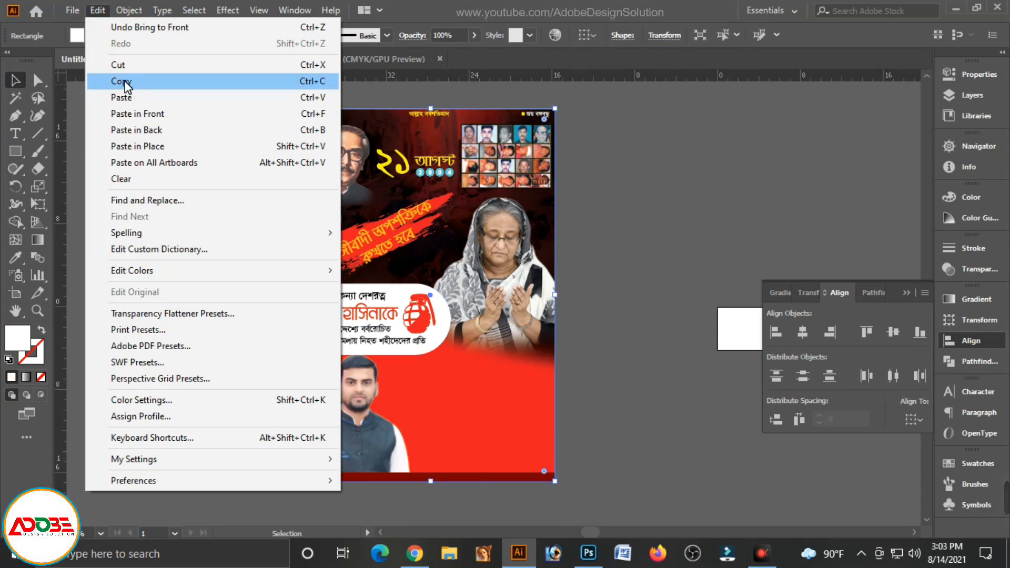
click(125, 82)
click(98, 11)
click(122, 114)
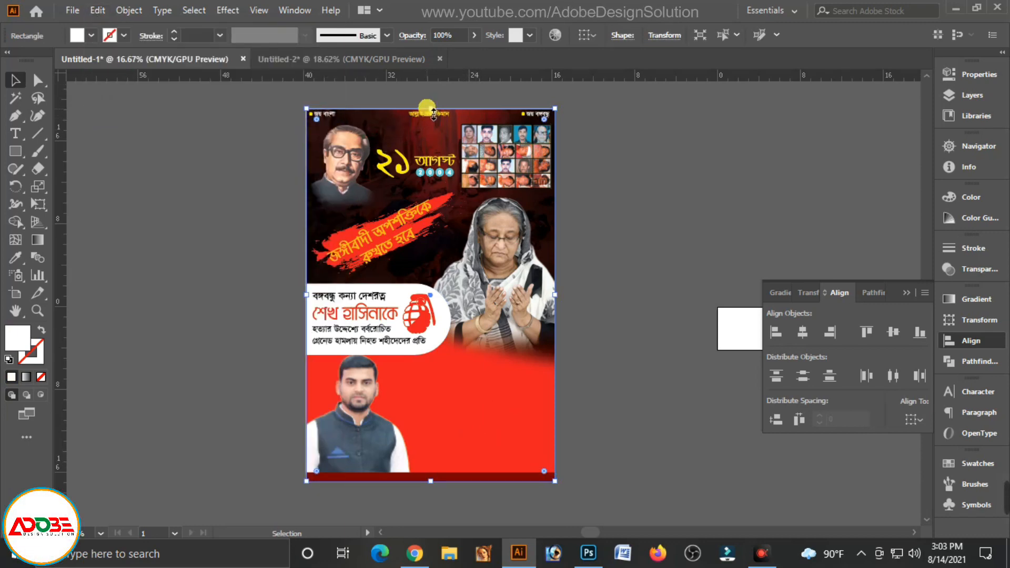
drag(432, 112, 431, 430)
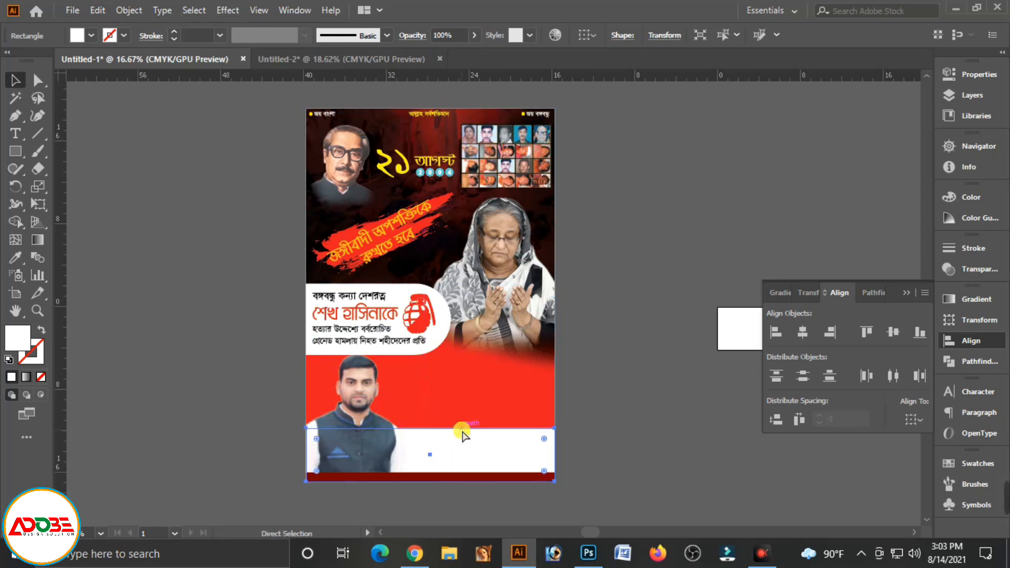
key(v)
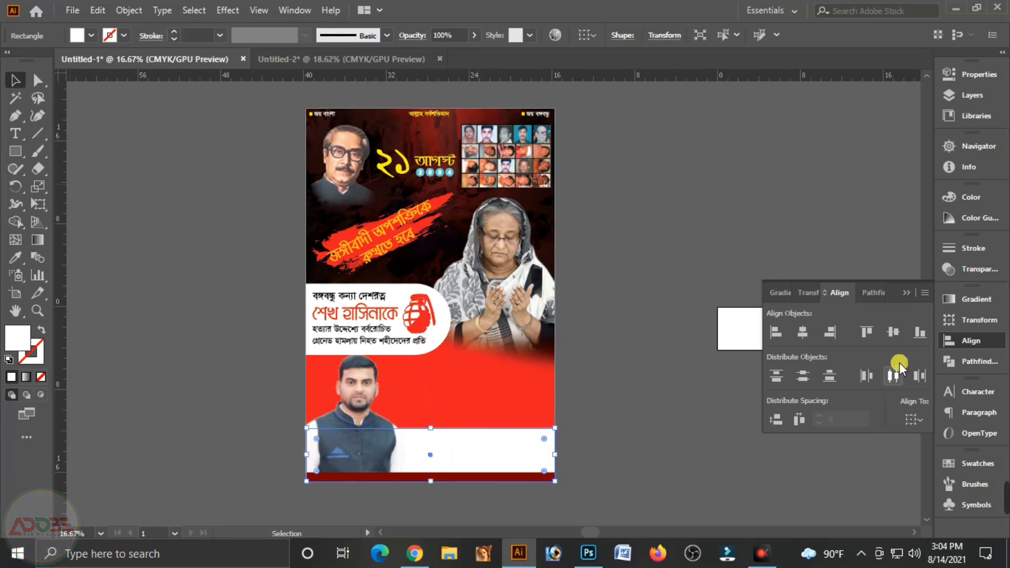
Fill the new white band with black, C 0, M 0, Y 0, K 100.
click(954, 197)
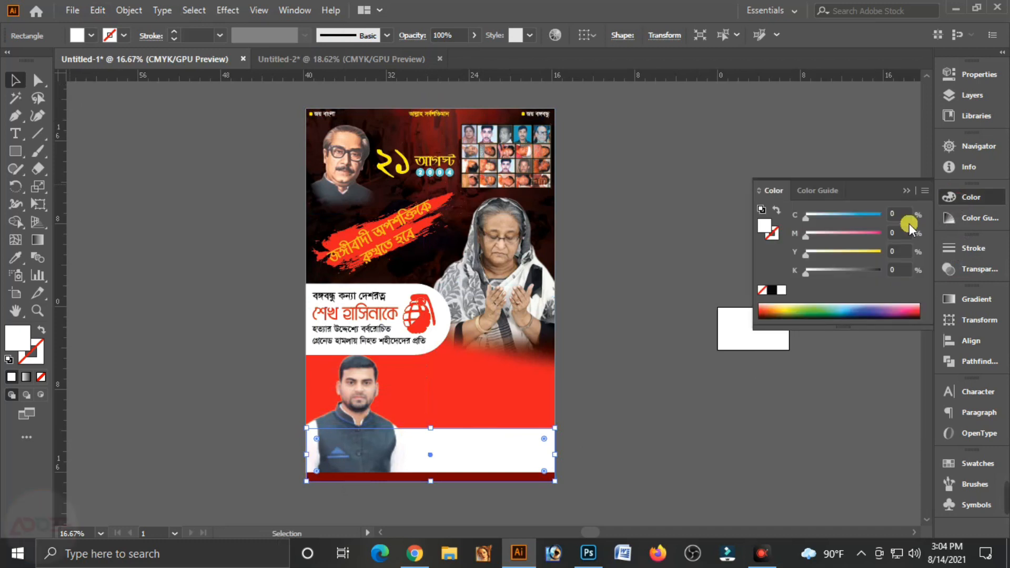
click(771, 290)
click(695, 388)
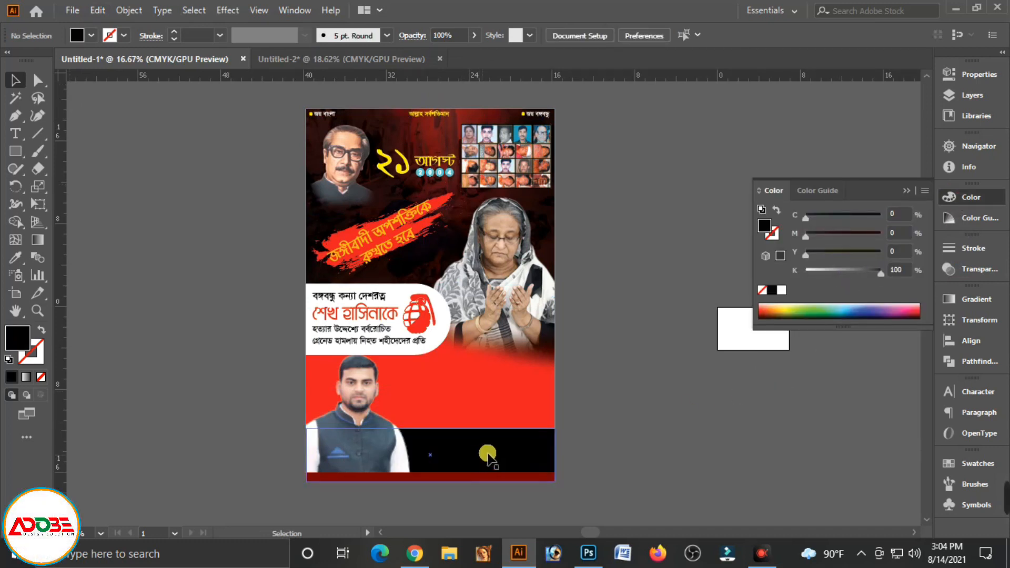
Move the black band off the poster onto the empty canvas to its left.
click(490, 455)
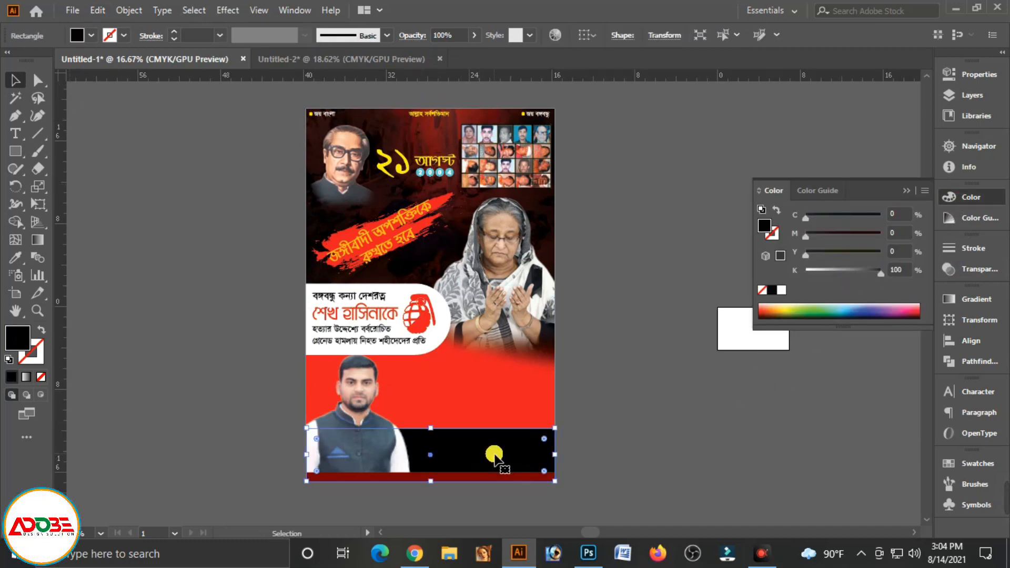
drag(496, 455, 238, 413)
drag(366, 387, 448, 396)
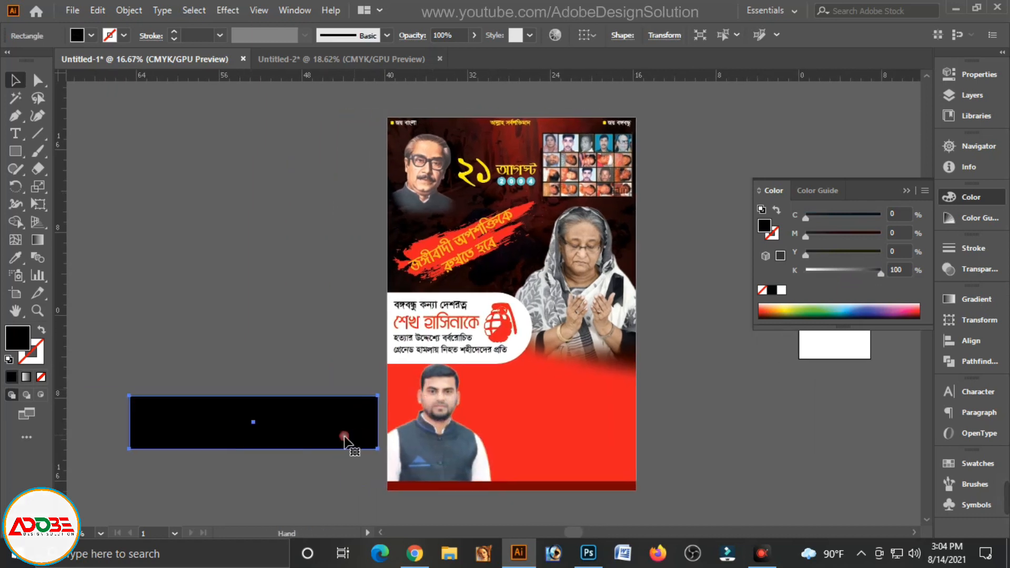
drag(324, 437, 319, 419)
click(319, 436)
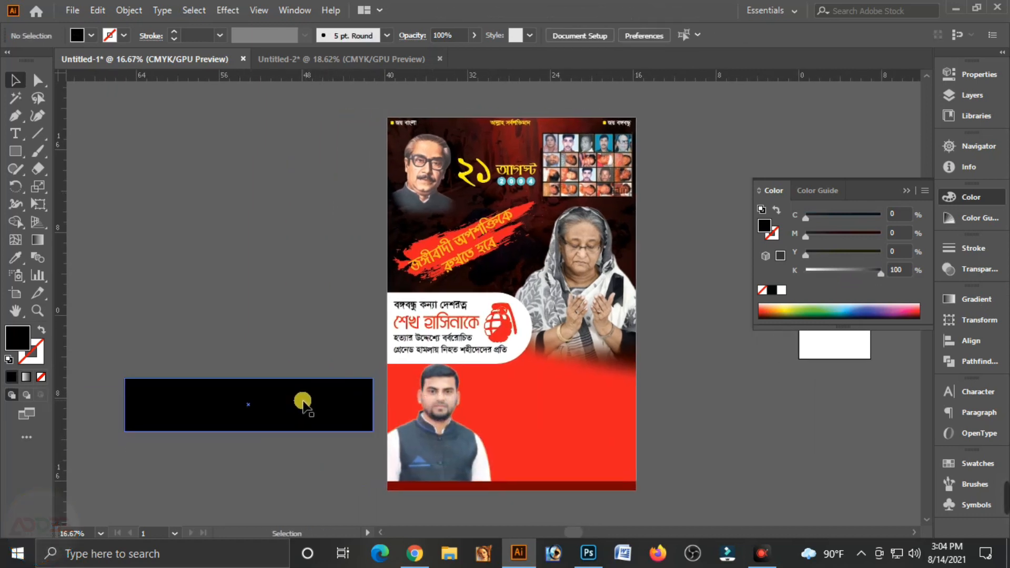
Switch the toolbar to the Basic set and restore the Advanced set.
click(17, 202)
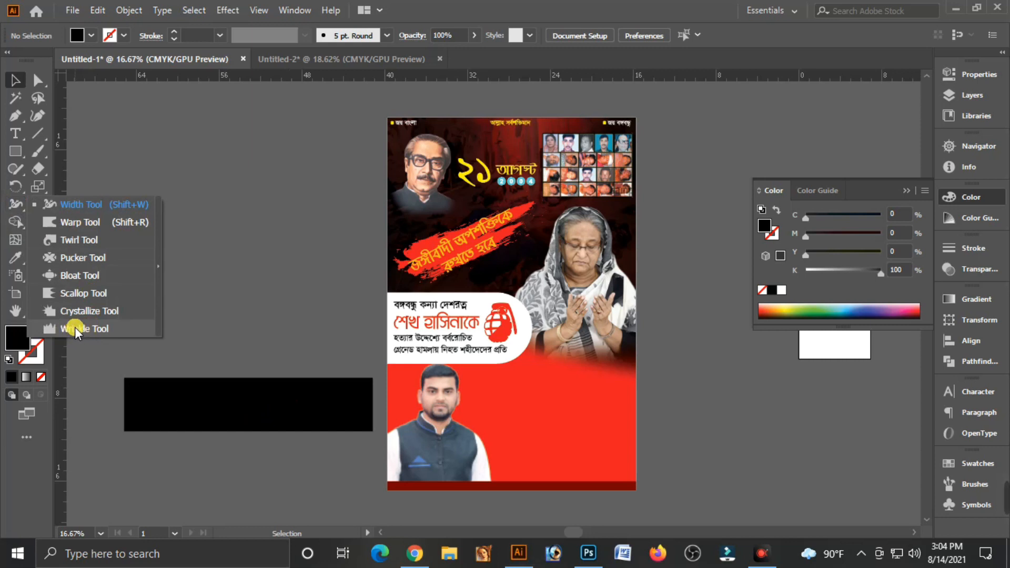
click(20, 432)
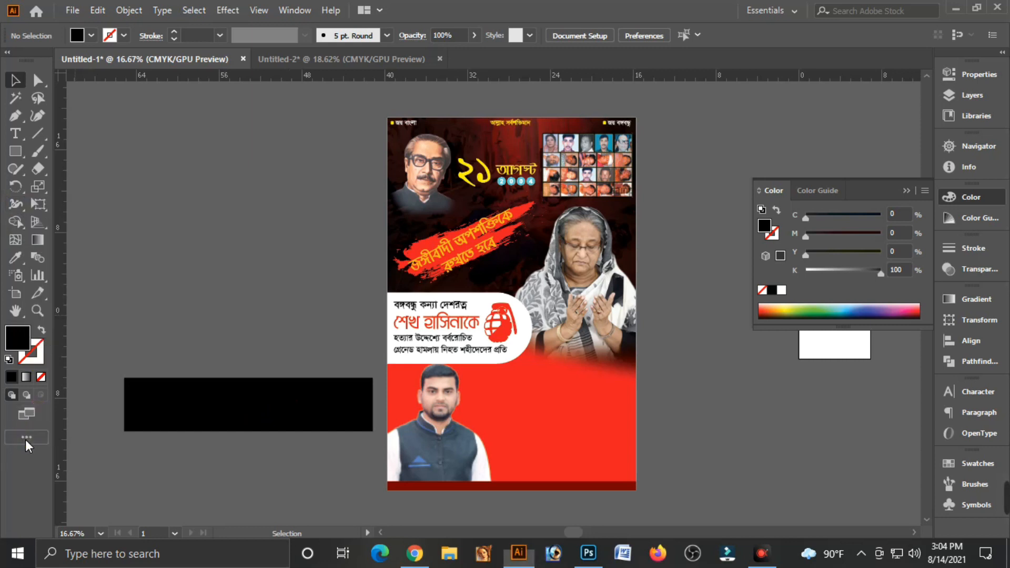
click(25, 438)
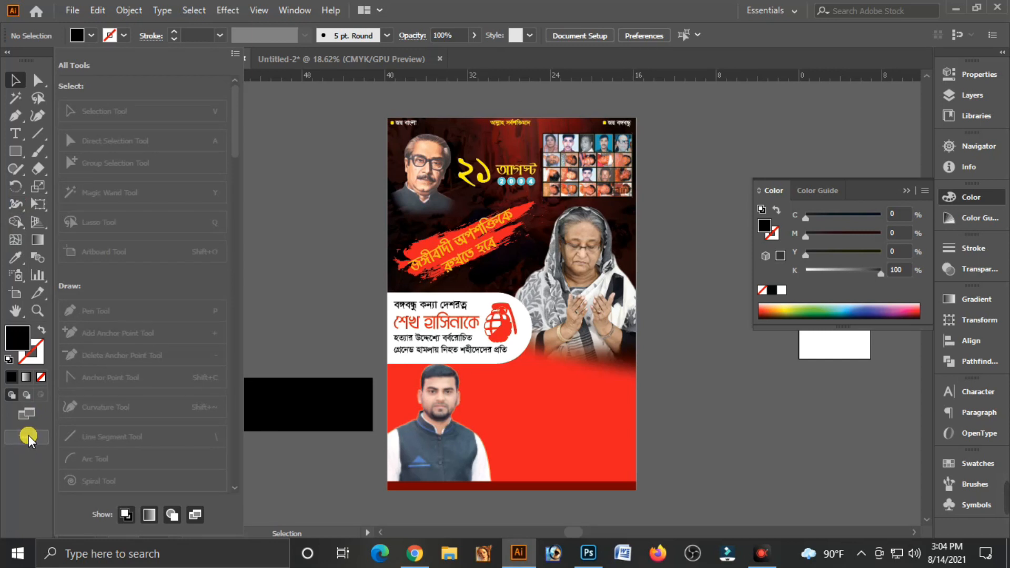
click(235, 54)
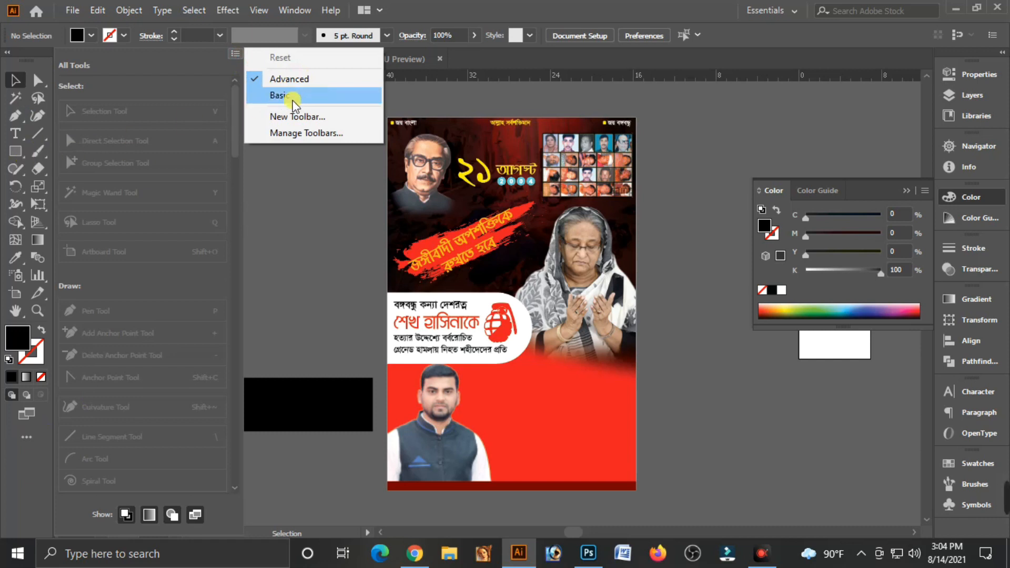
click(280, 96)
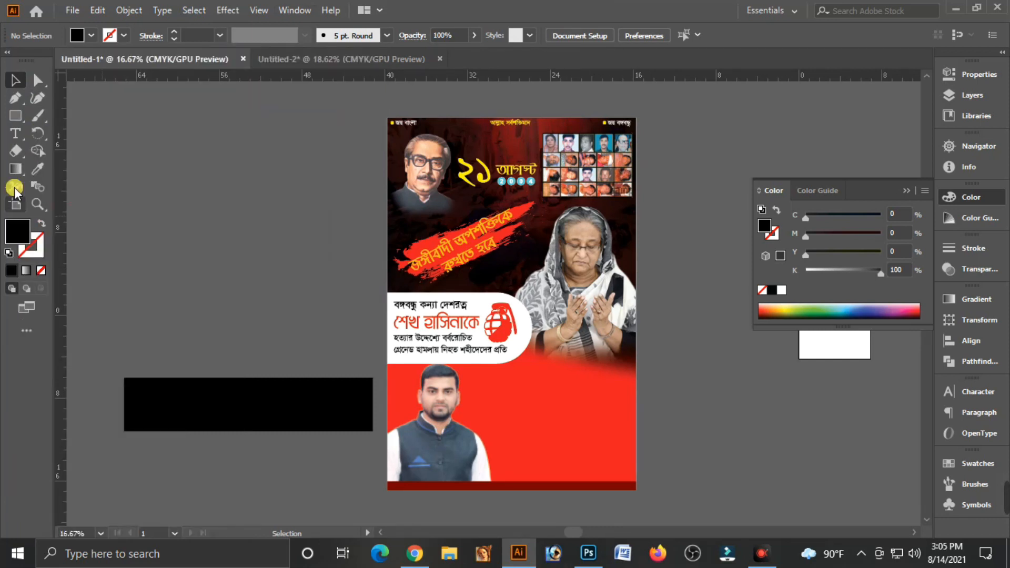
click(26, 333)
click(235, 57)
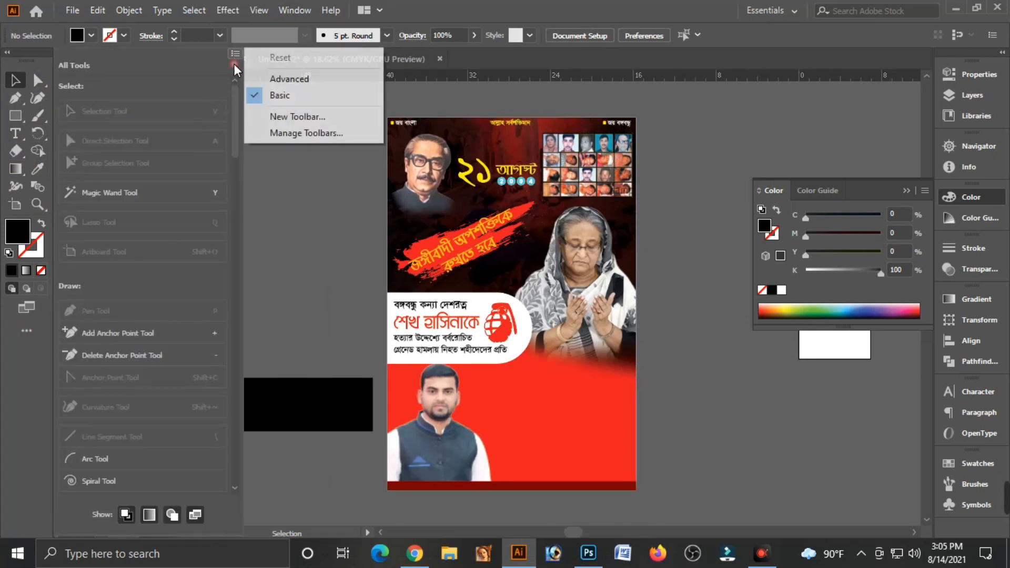
click(312, 78)
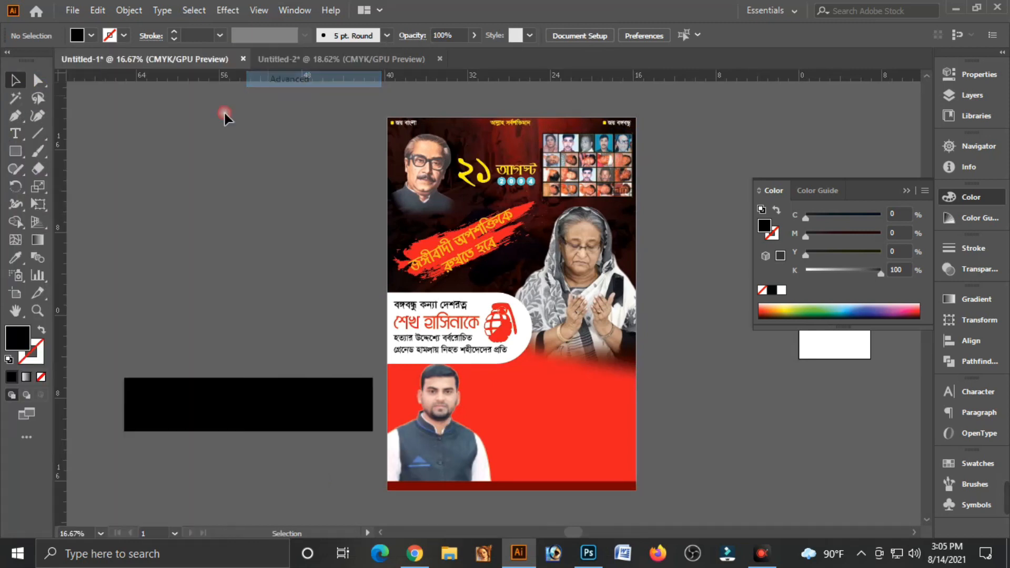
Roughen the top edge of the black band into irregular spikes with the Wrinkle Tool.
click(15, 203)
click(70, 326)
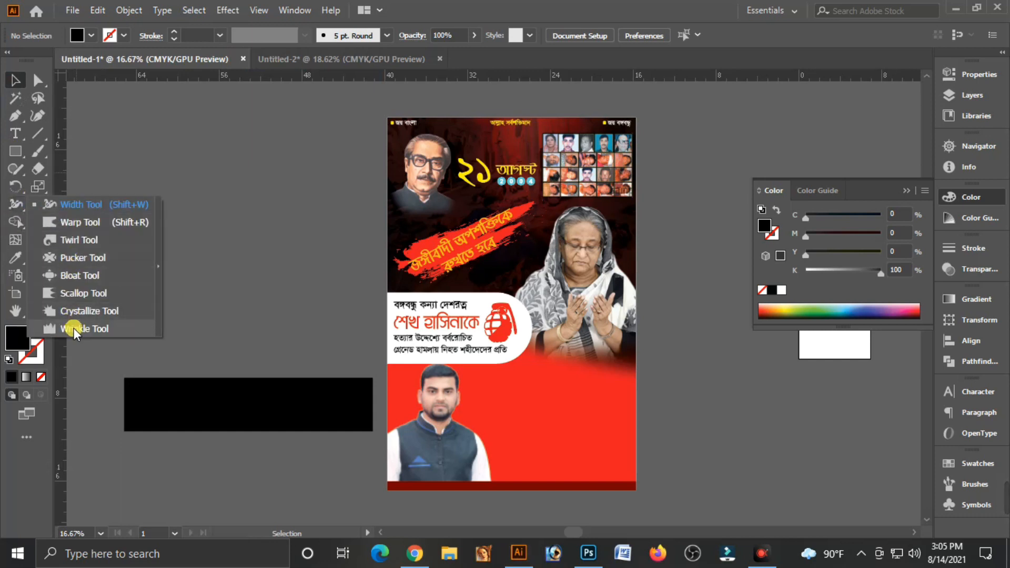
click(74, 329)
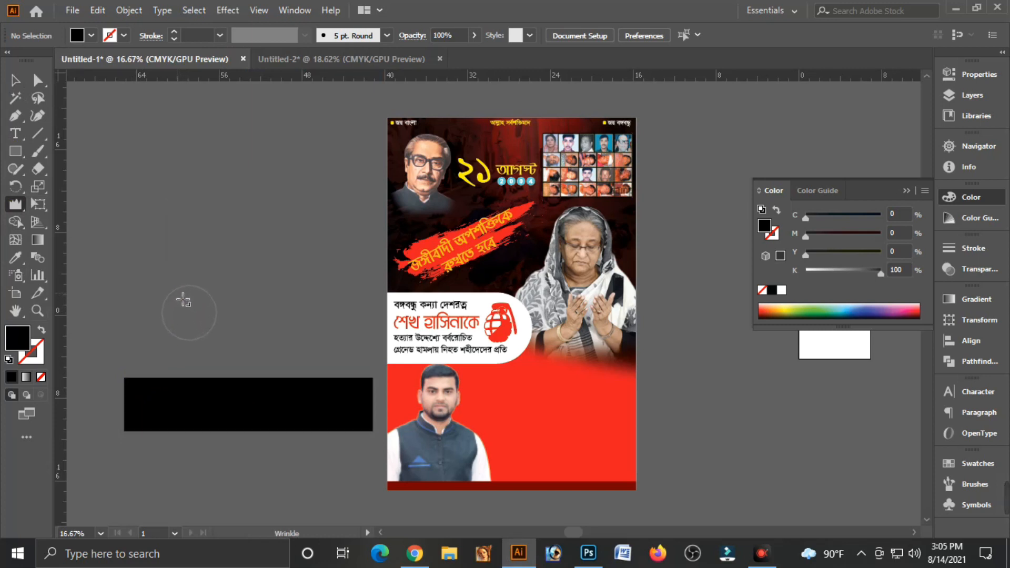
mouse_move(144, 378)
mouse_down()
mouse_move(196, 386)
mouse_move(200, 365)
mouse_move(228, 388)
mouse_move(250, 363)
mouse_move(255, 382)
mouse_move(265, 371)
mouse_move(369, 391)
mouse_move(334, 388)
mouse_move(314, 373)
mouse_move(279, 393)
mouse_move(260, 389)
mouse_move(239, 356)
mouse_up()
mouse_move(205, 393)
mouse_down()
mouse_move(330, 392)
mouse_move(356, 377)
mouse_move(360, 399)
mouse_up()
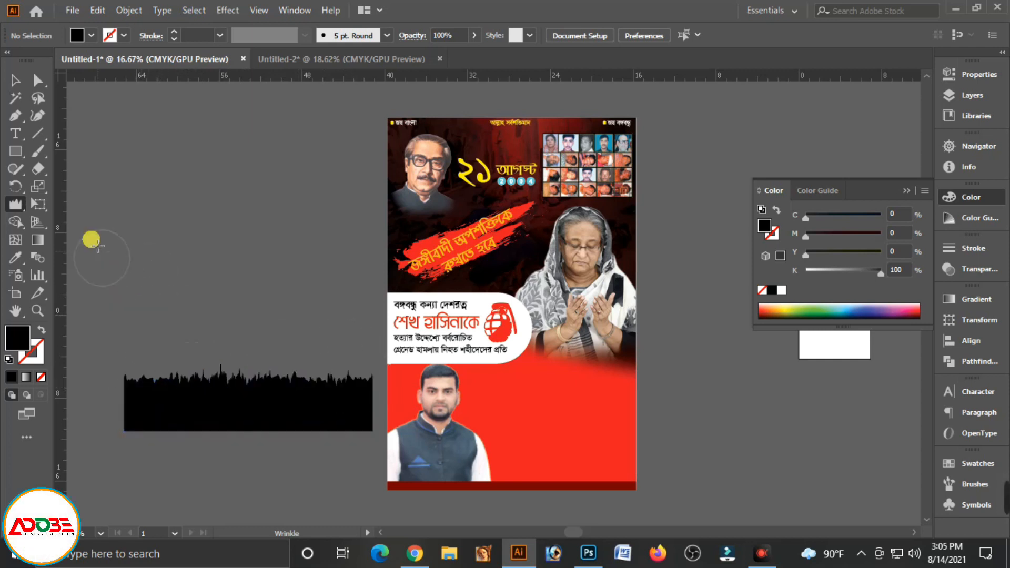
Move the jagged black band onto the poster and align it to the right and bottom edges of the full-poster rectangle.
drag(279, 405, 624, 421)
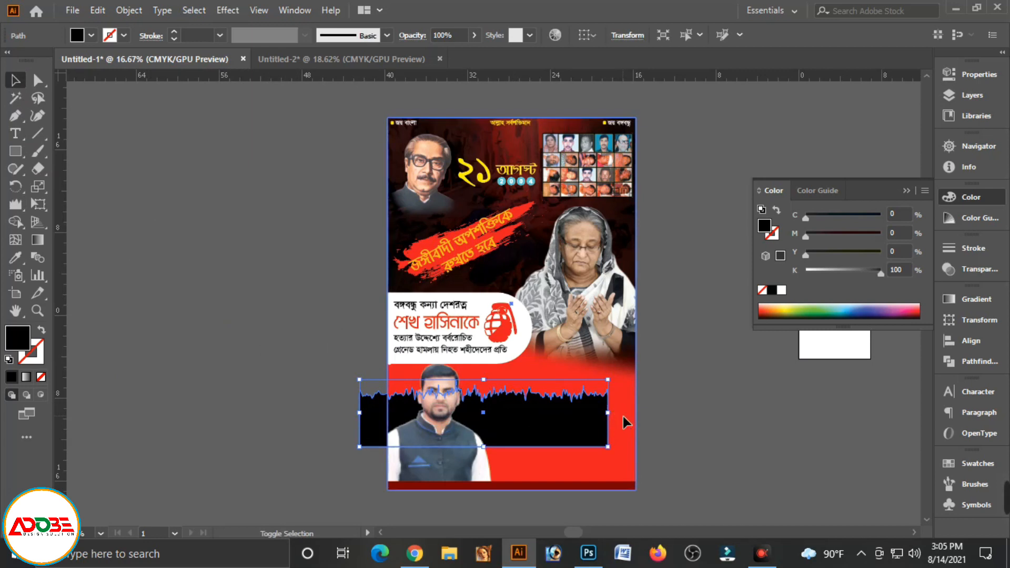
shift+click(623, 417)
click(971, 341)
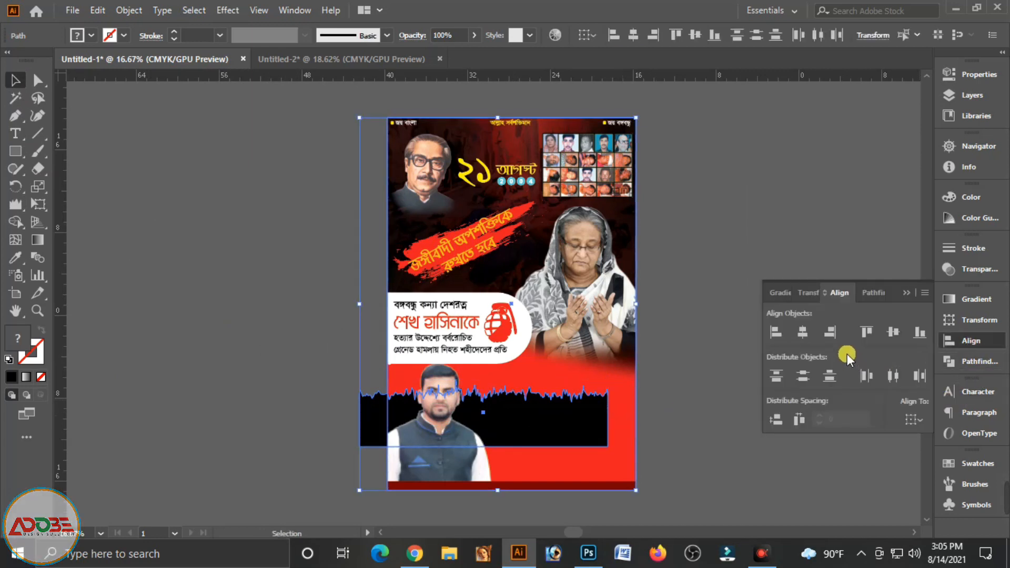
click(831, 332)
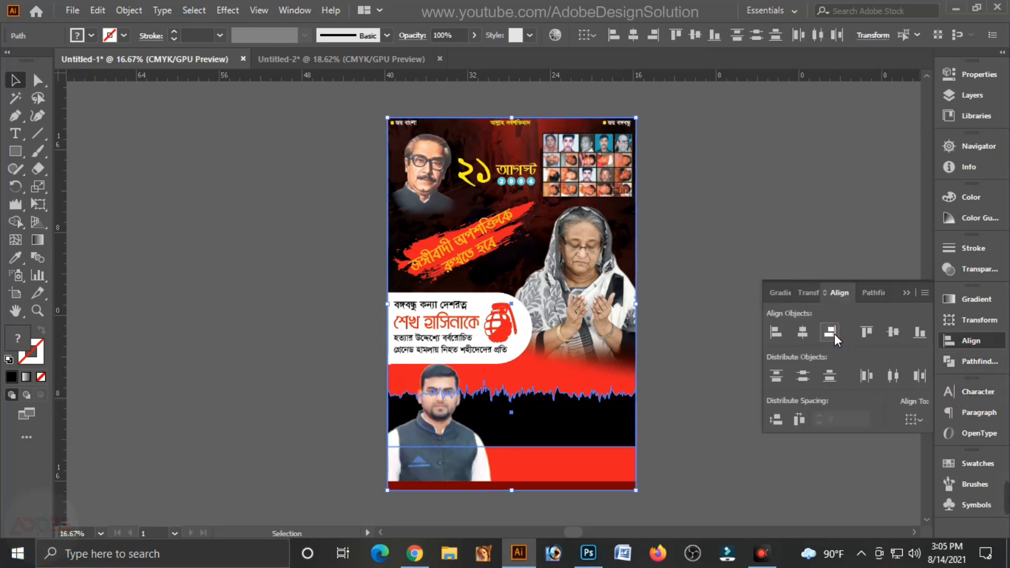
click(918, 333)
click(664, 450)
Duplicate the jagged black band in front and shorten the copy slightly from its top edge.
click(570, 466)
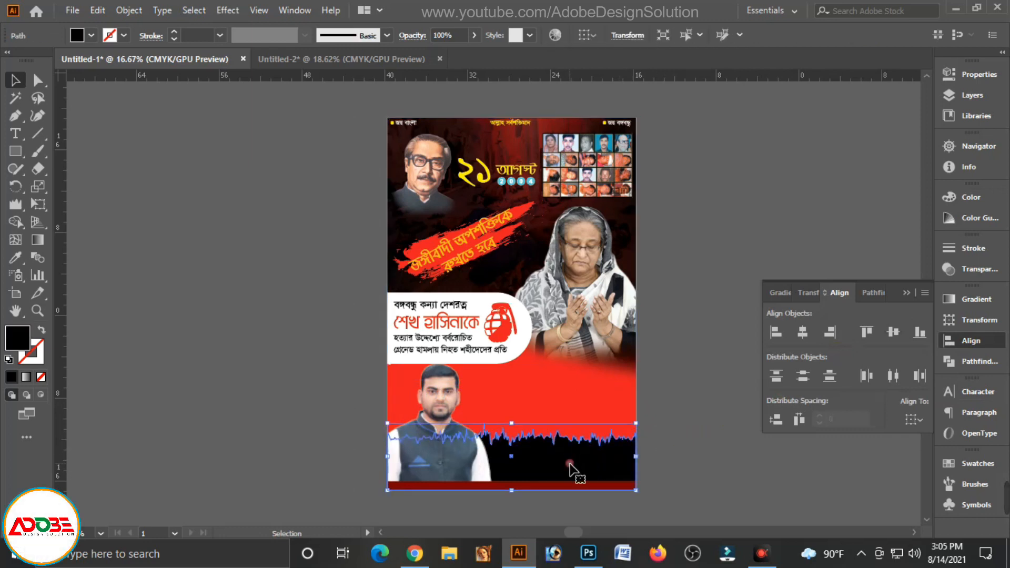
click(716, 438)
key(a)
click(589, 456)
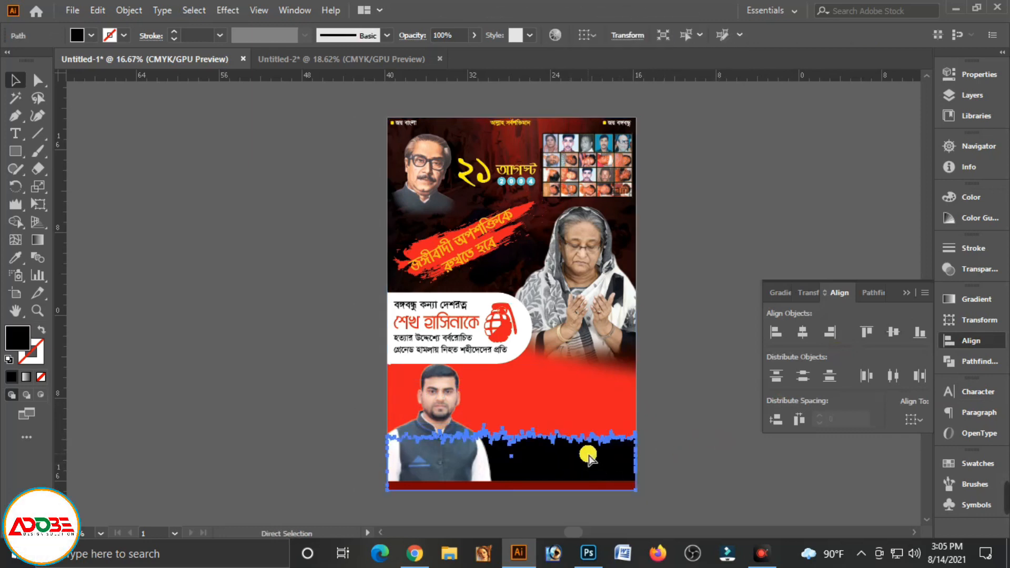
key(v)
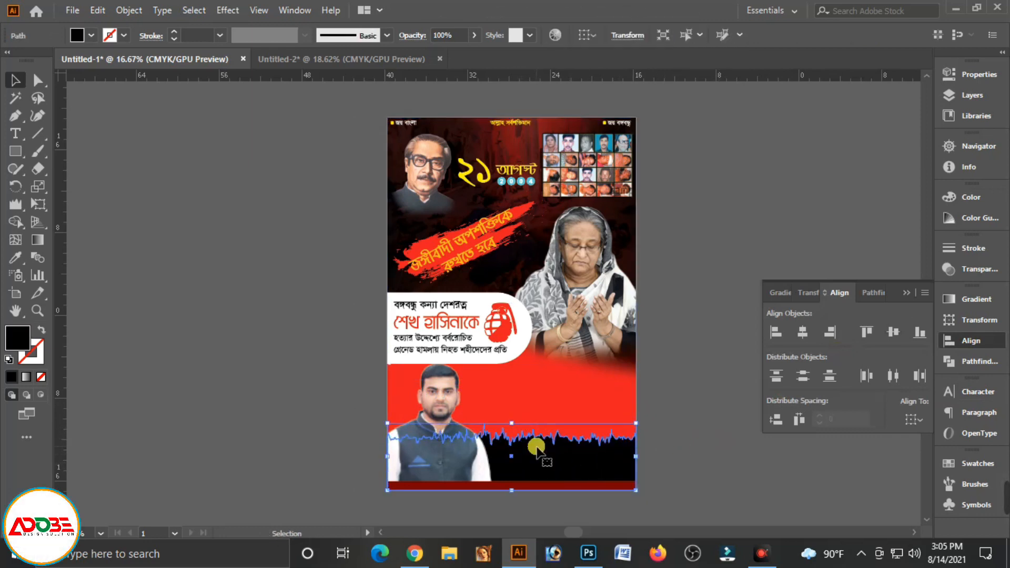
drag(519, 427, 517, 434)
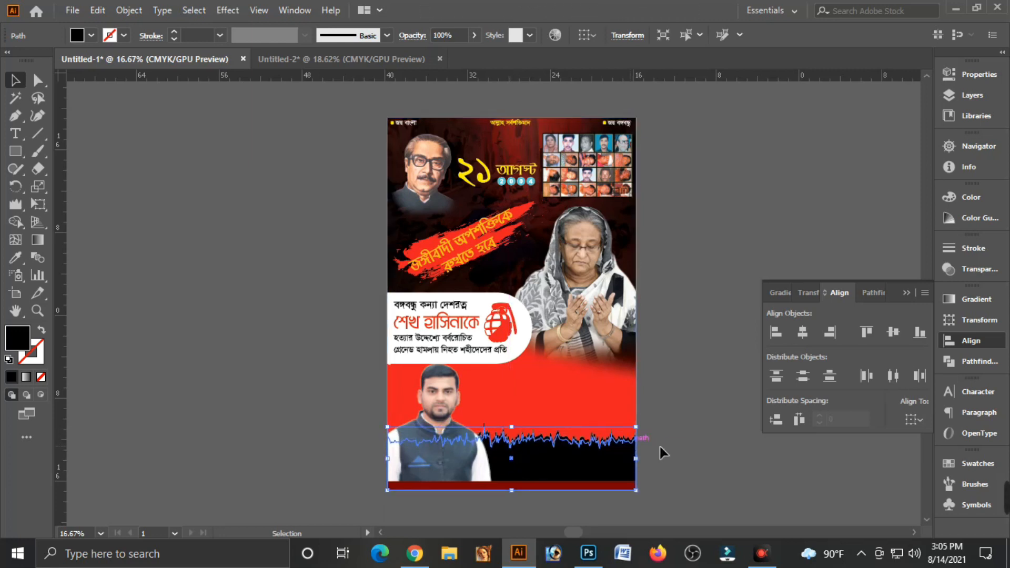
click(660, 447)
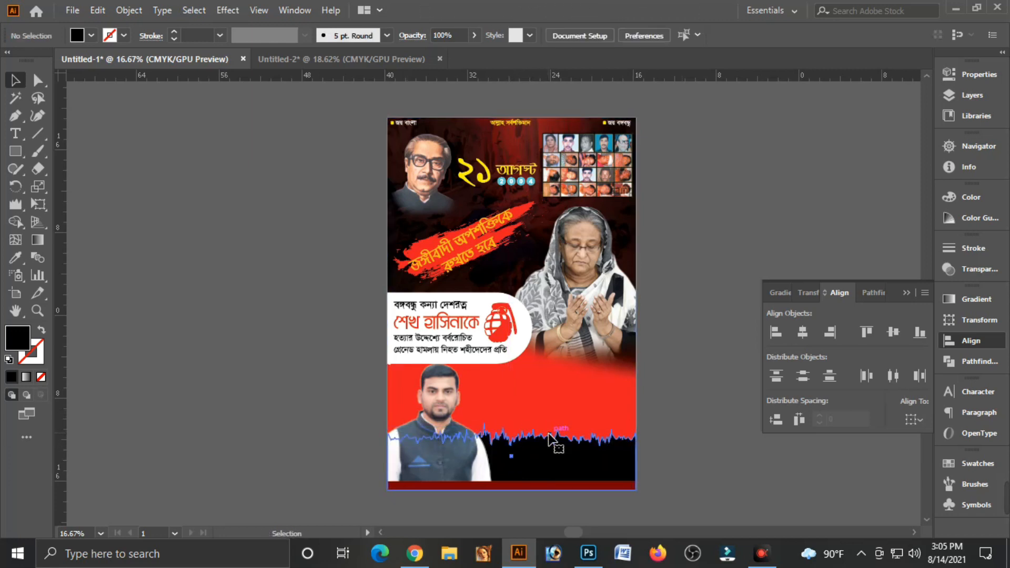
Fill the taller jagged band at the back with white, C 0, M 0, Y 0, K 0.
click(550, 438)
click(969, 195)
click(781, 290)
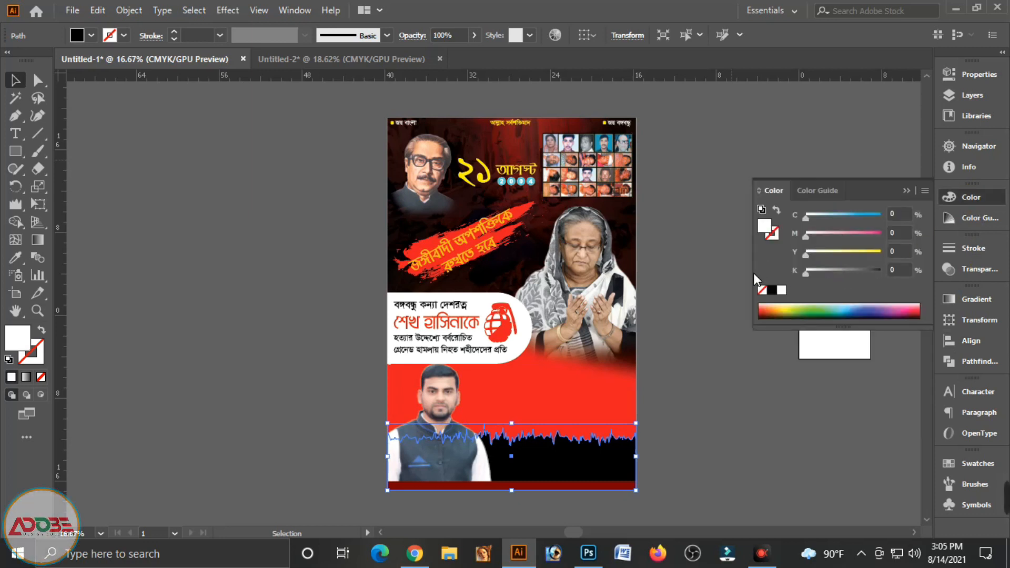
click(696, 461)
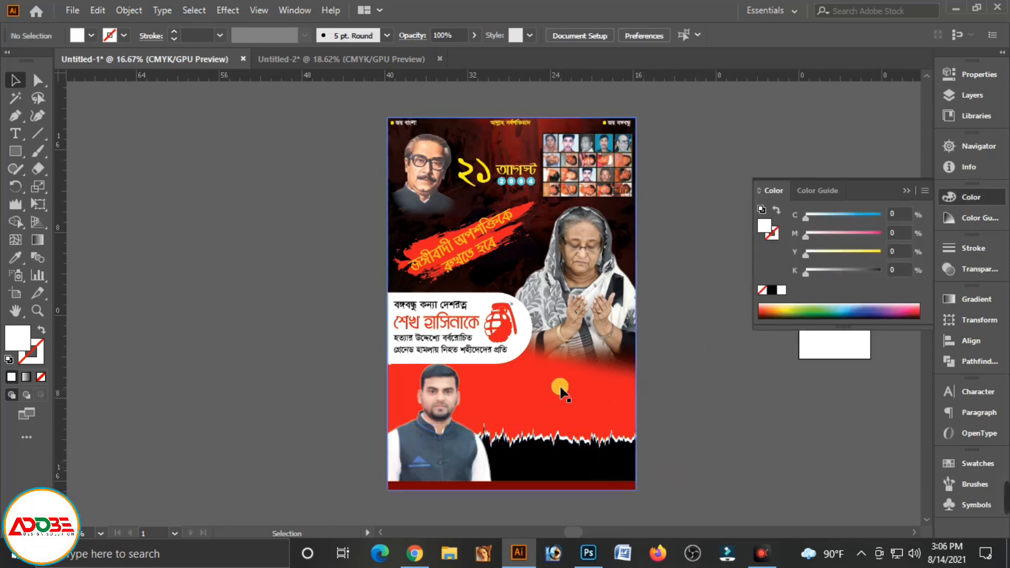
Cut all the Bengali text from Untitled-2 and paste it into the poster document, Untitled-1.
click(348, 56)
key(ctrl+a)
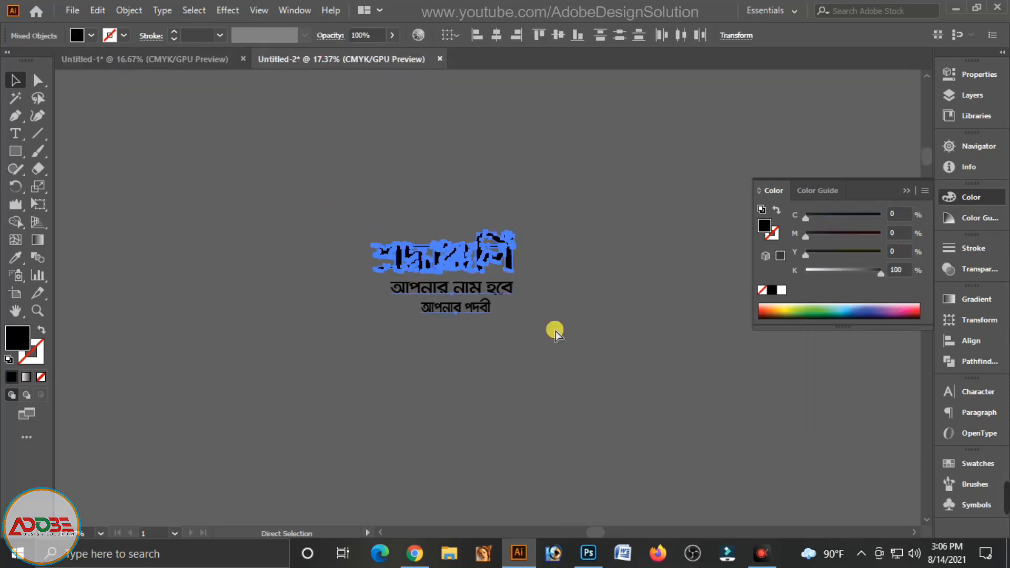
key(ctrl+x)
click(217, 59)
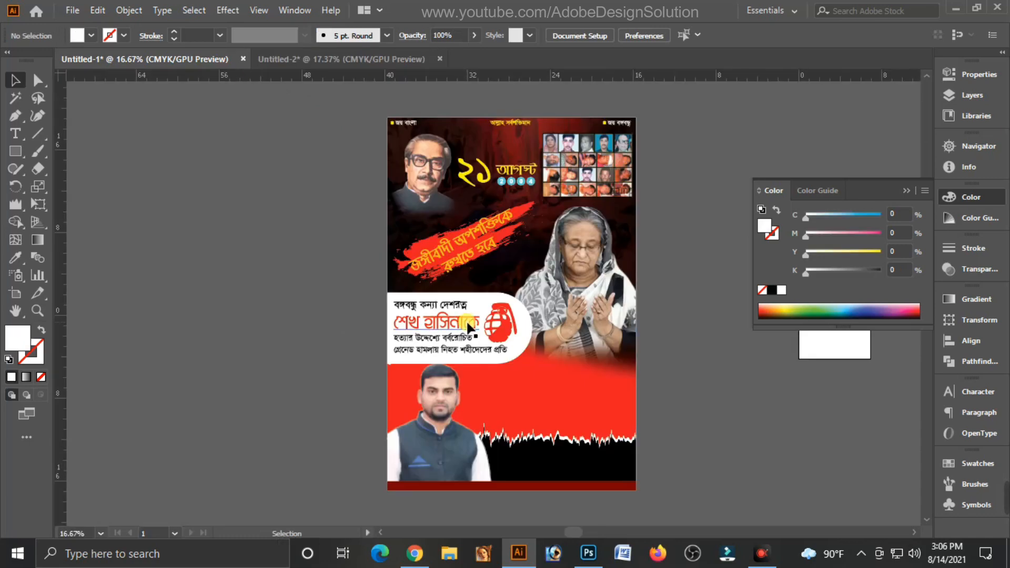
key(ctrl+v)
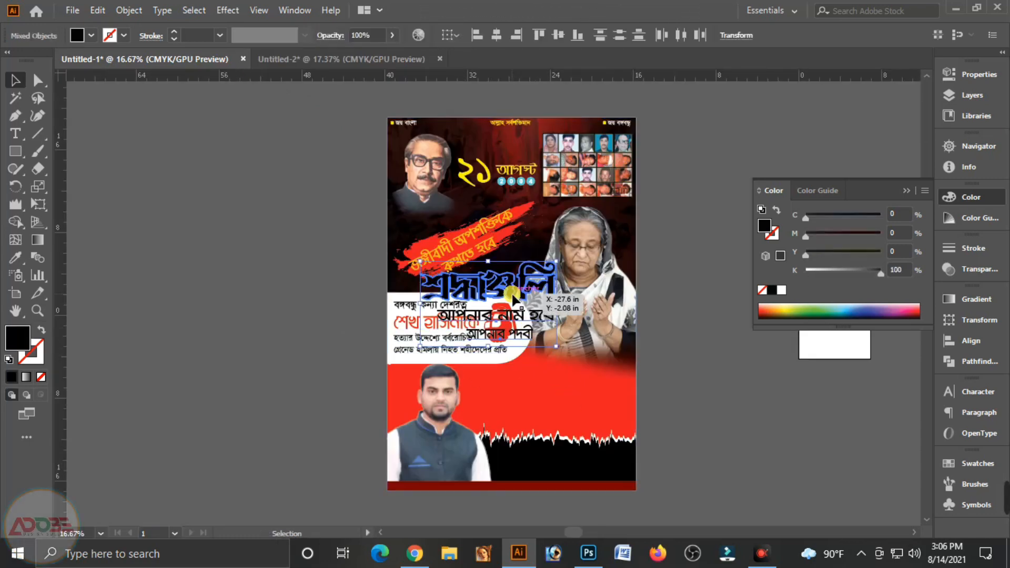
Place "আপনার নাম হবে" and "আপনার পদবী" on the black band and "শ্রদ্ধাঞ্জলি" on the empty canvas beside the poster.
drag(519, 293, 569, 455)
click(818, 519)
click(699, 493)
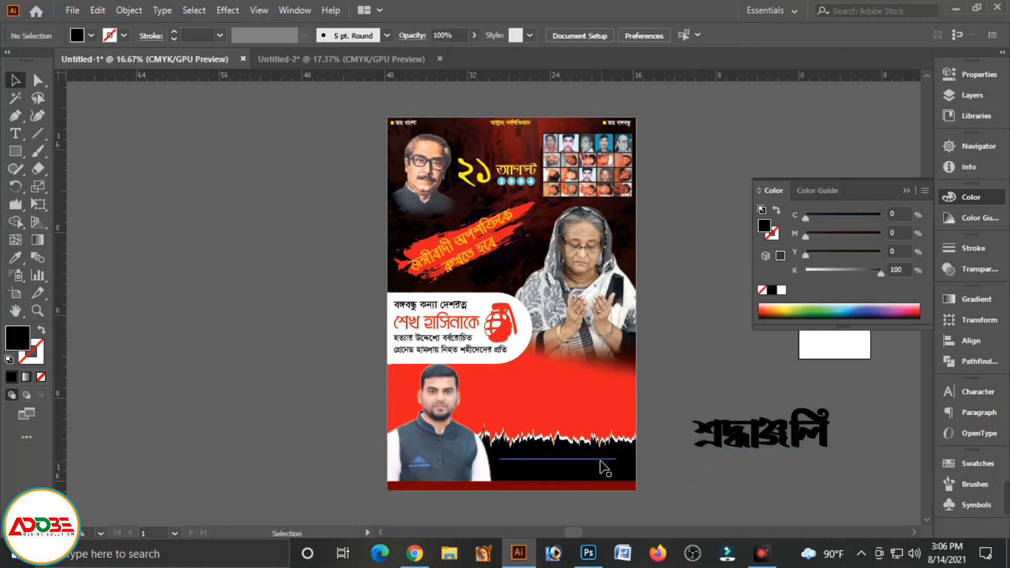
Fill the "আপনার নাম হবে" line with yellow, Y 100 and K 0, and the "আপনার পদবী" line with white.
click(598, 460)
drag(880, 273, 881, 252)
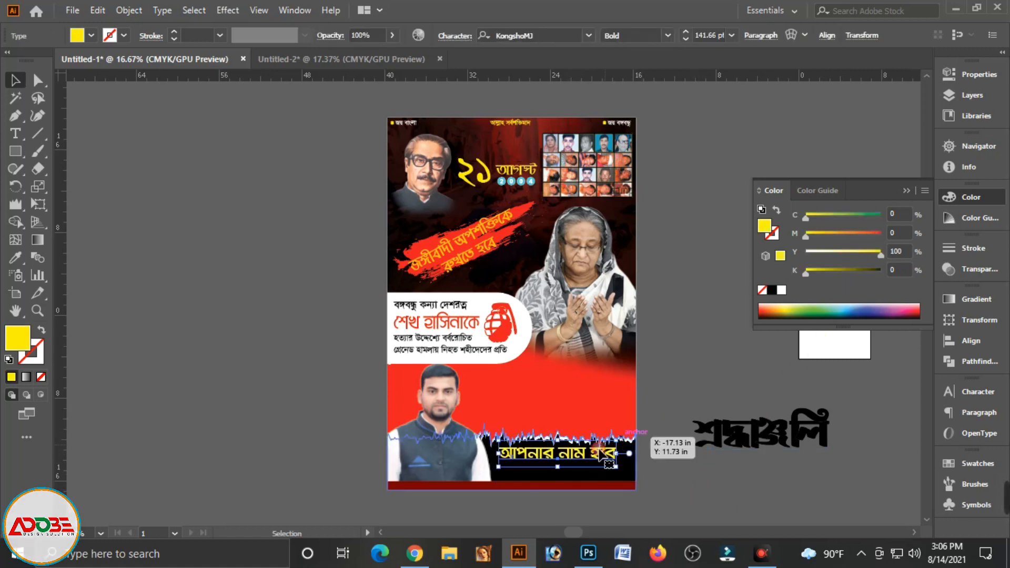
click(583, 480)
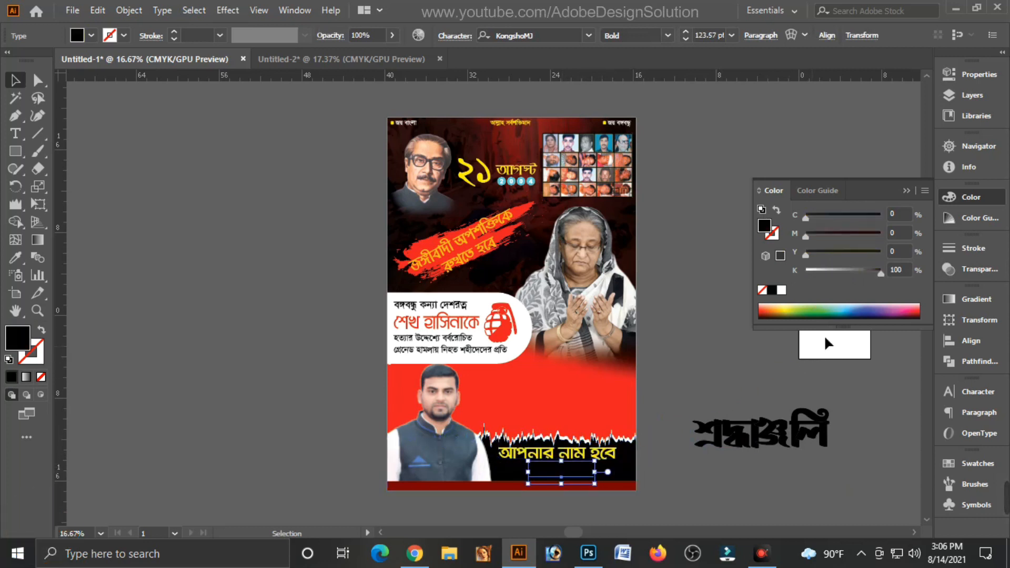
drag(881, 271, 805, 271)
click(667, 446)
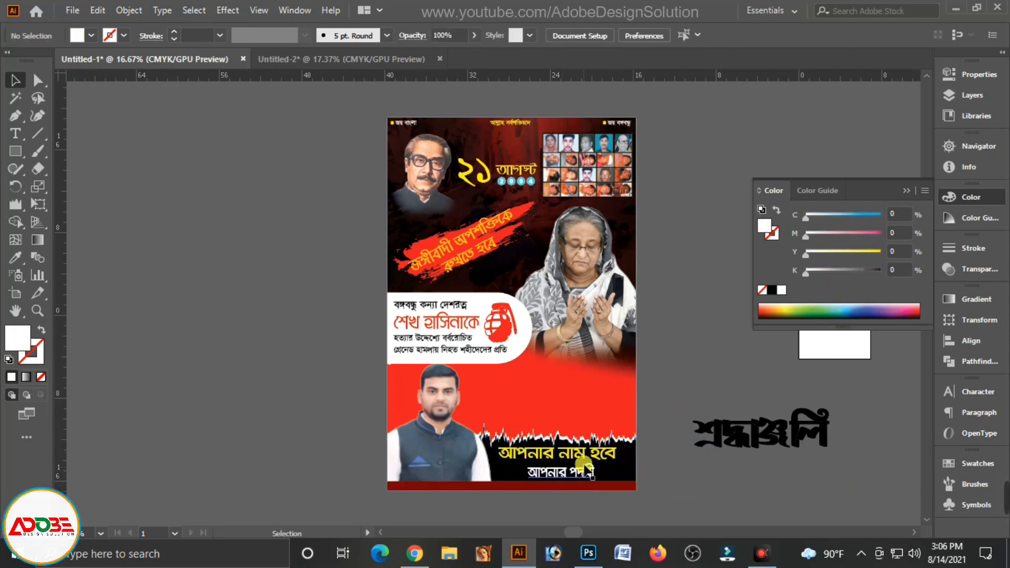
Fill the "শ্রদ্ধাঞ্জলি" heading with yellow, Y 100 and K 0, and place it on the red area beside the man's portrait.
click(558, 454)
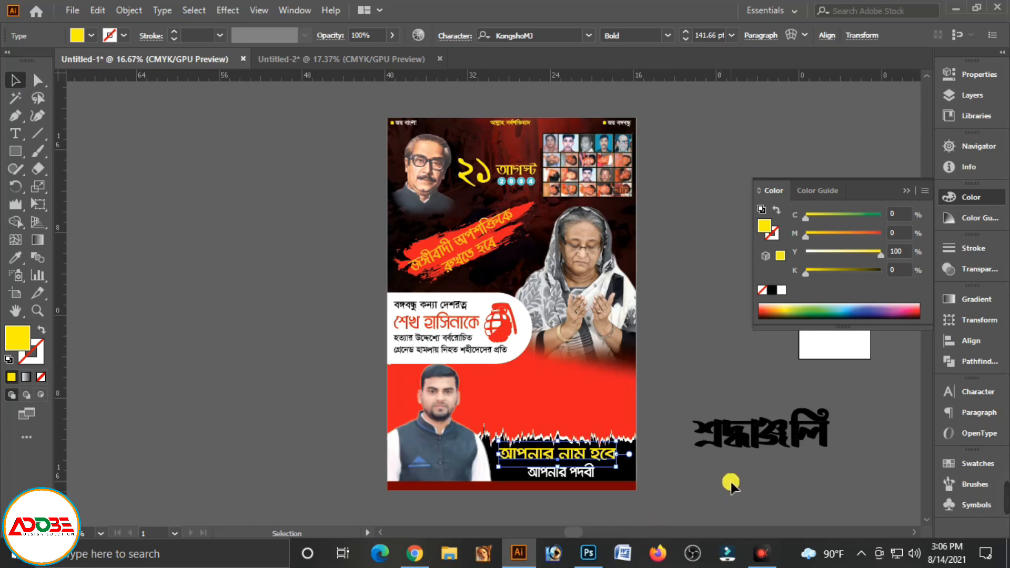
click(763, 446)
drag(828, 273, 884, 253)
drag(820, 430, 603, 393)
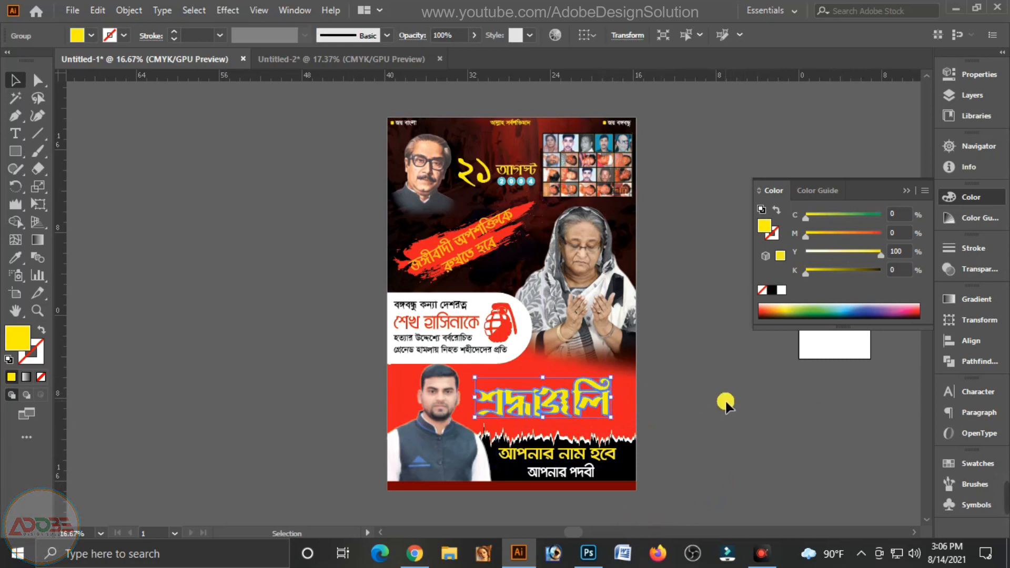
click(694, 386)
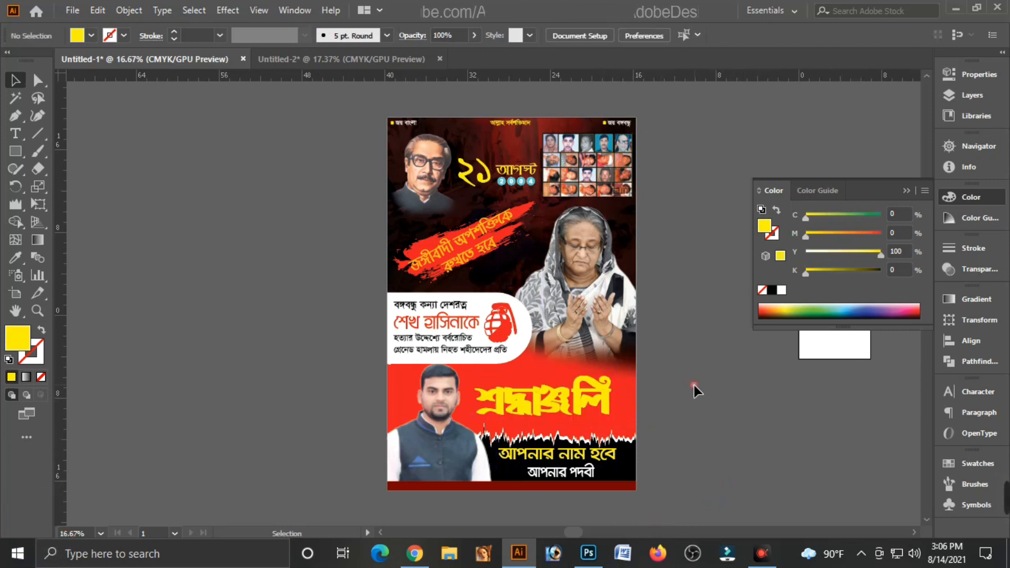
click(903, 191)
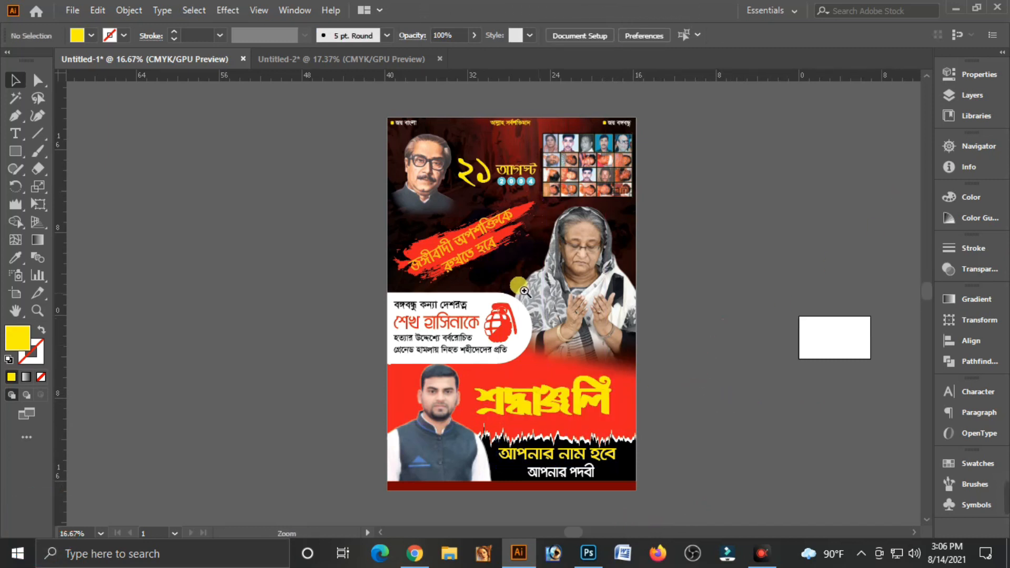
drag(365, 248, 413, 280)
drag(847, 305, 798, 298)
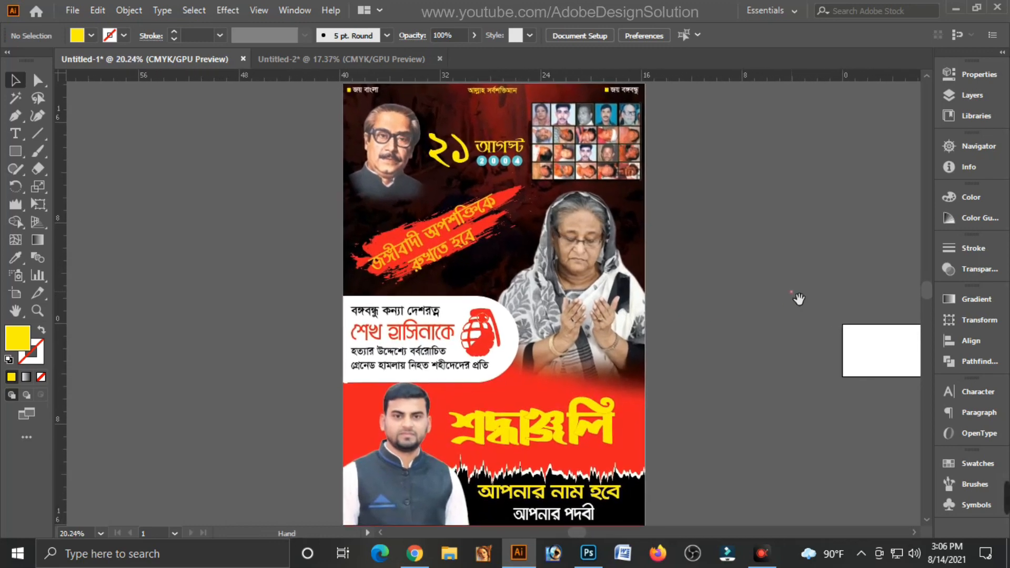
key(ctrl+minus)
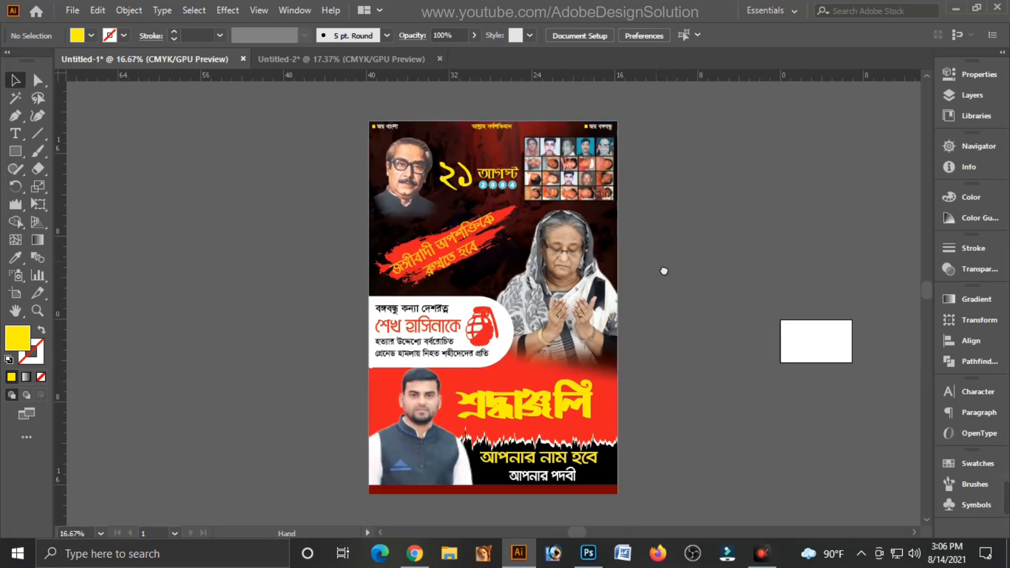
drag(664, 271, 804, 271)
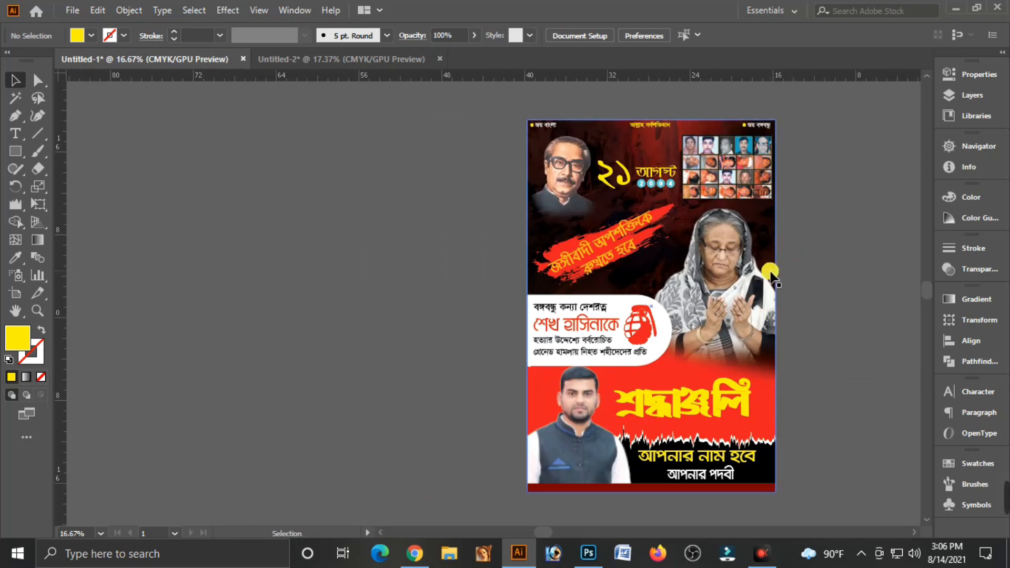
drag(489, 172, 542, 198)
drag(802, 289, 660, 286)
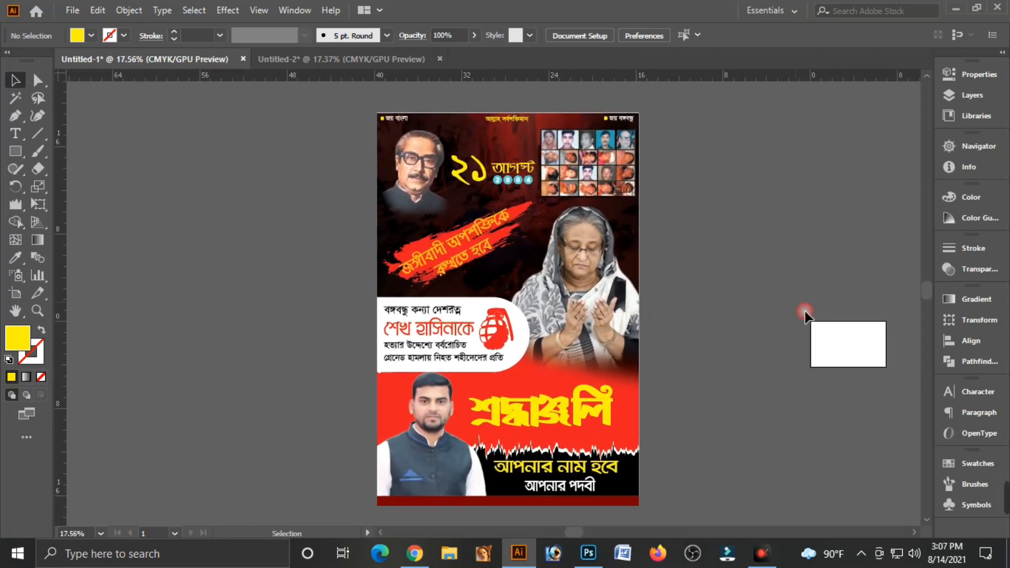